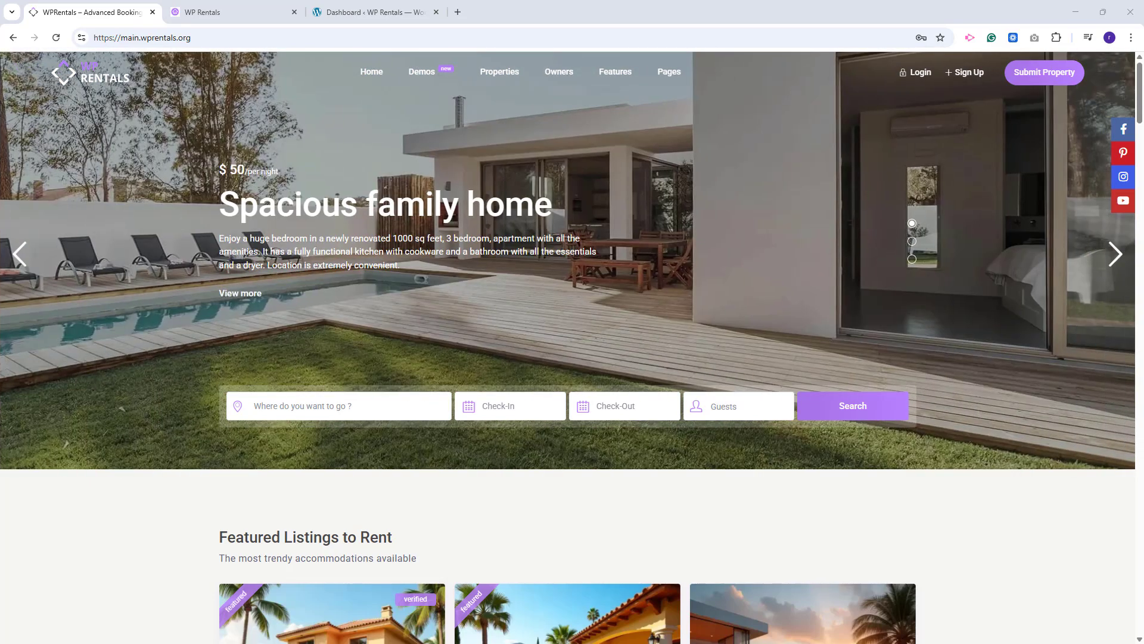
- In the WordPress dashboard's general settings, set the site language to Español and save the changes
key(ctrl+Tab)
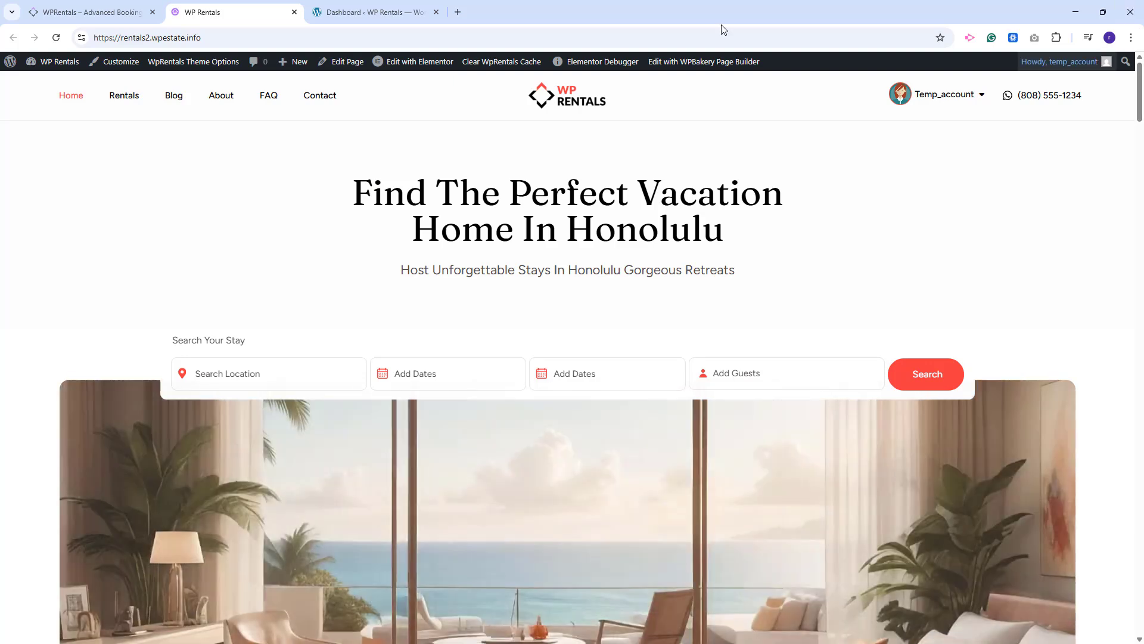
click(380, 10)
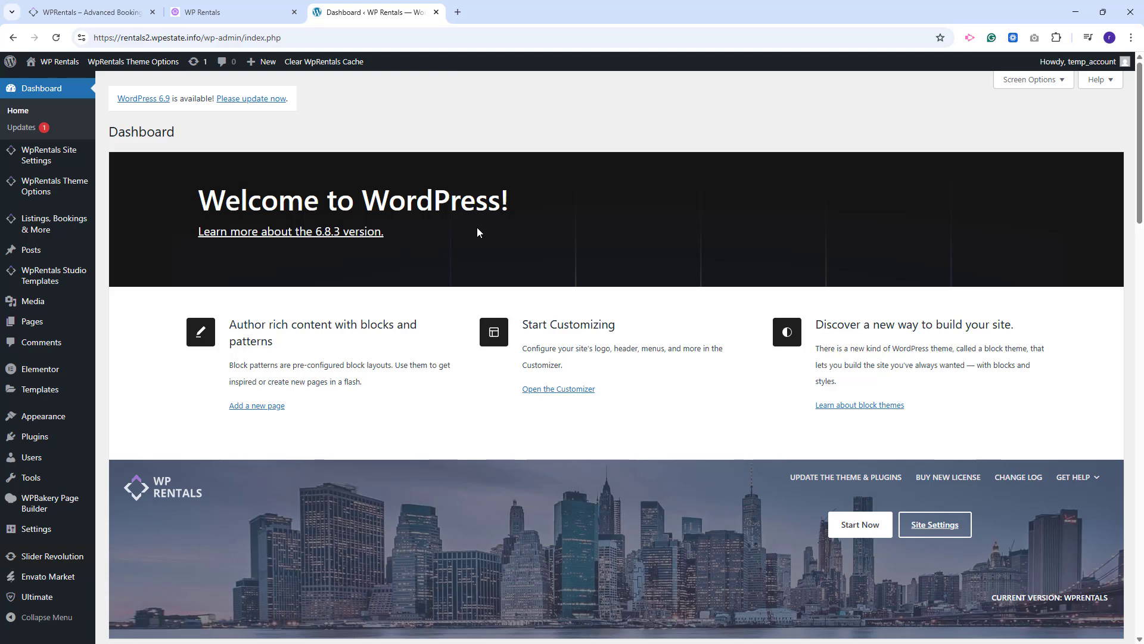
mouse_move(45, 432)
click(41, 536)
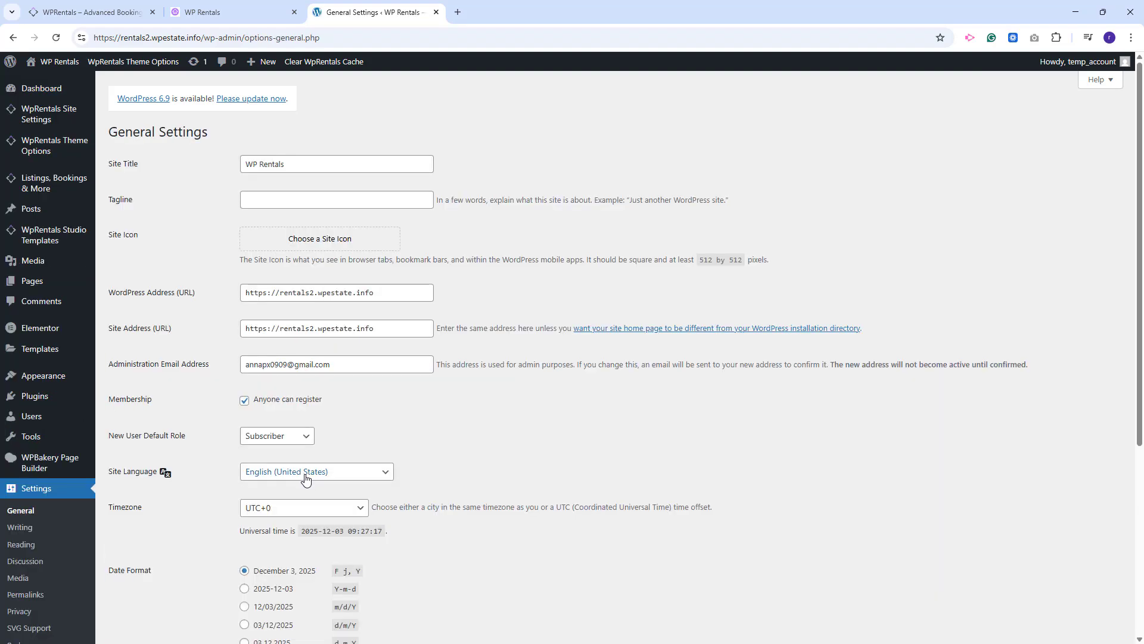
click(304, 471)
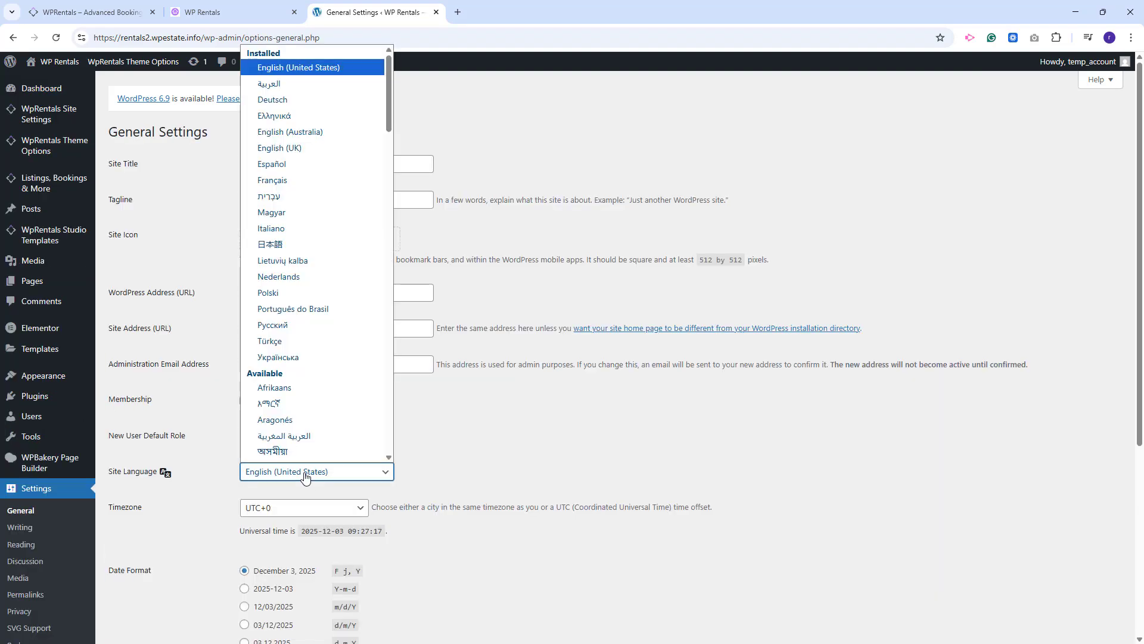
click(268, 171)
scroll(171, 371, down, 5)
click(138, 582)
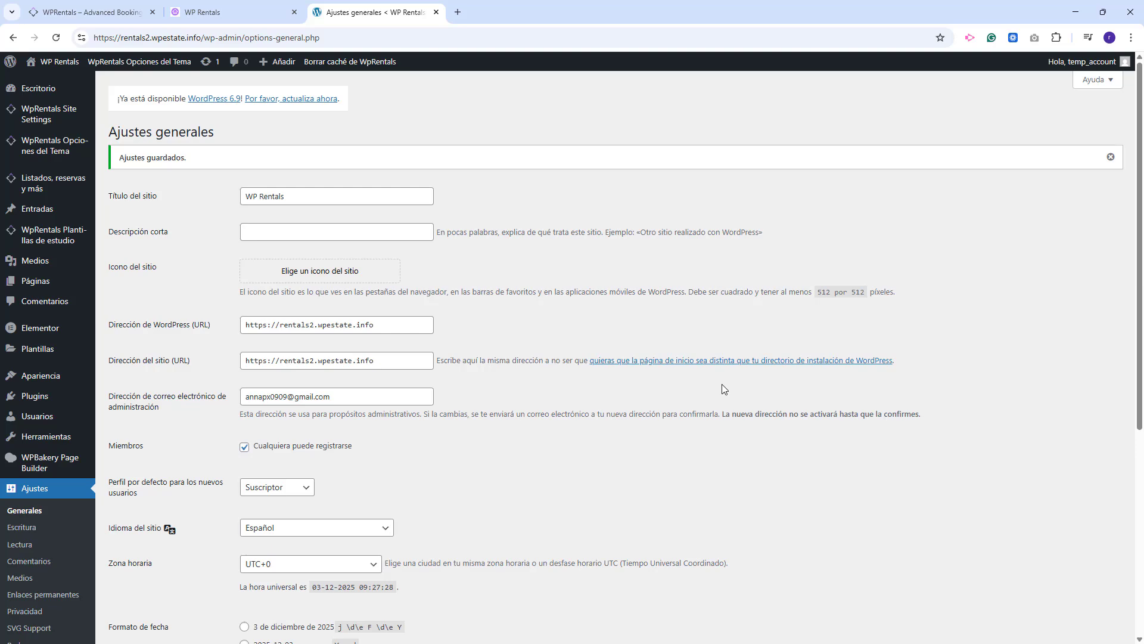
- Search the plugin directory for "loco translate", then install and activate the Loco Translate plugin
click(21, 402)
click(187, 131)
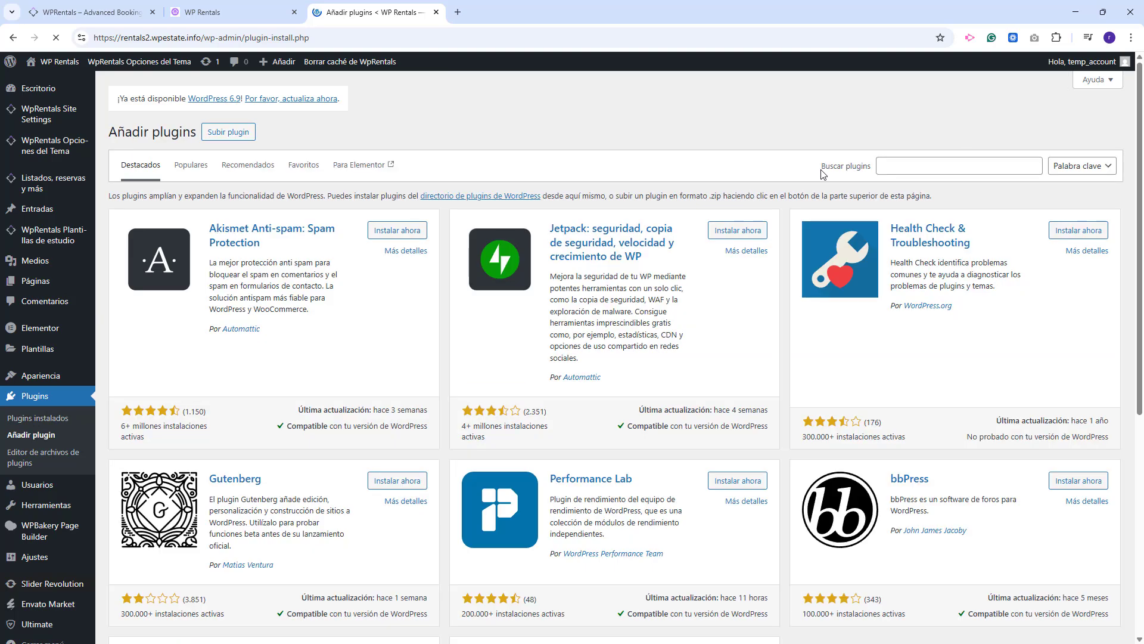
click(891, 167)
text(lo)
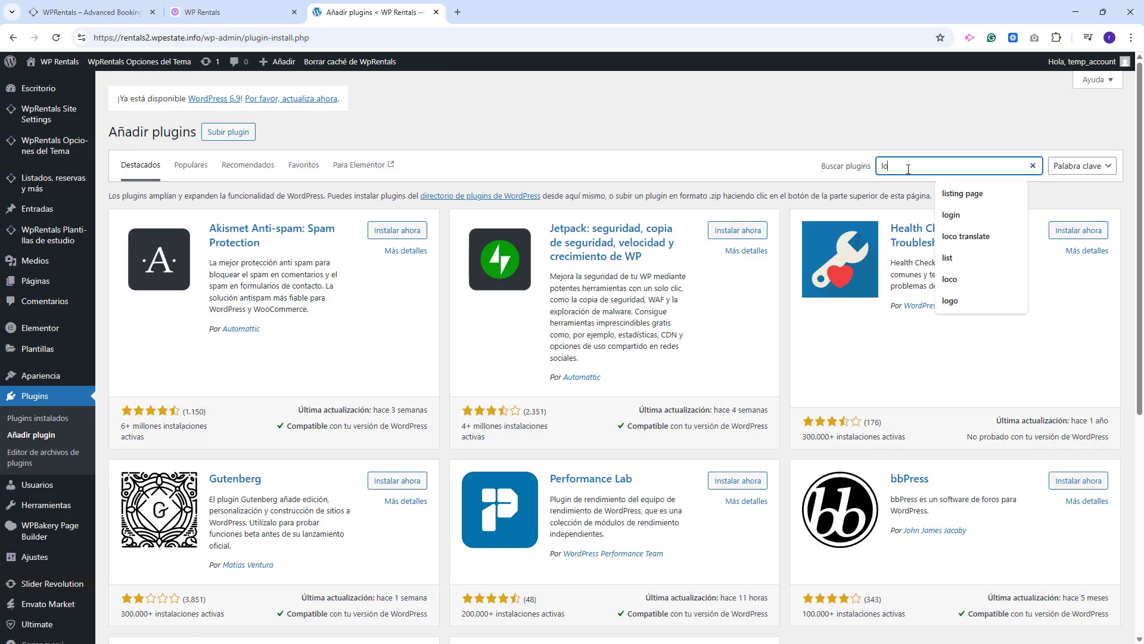
text(co translate)
click(405, 236)
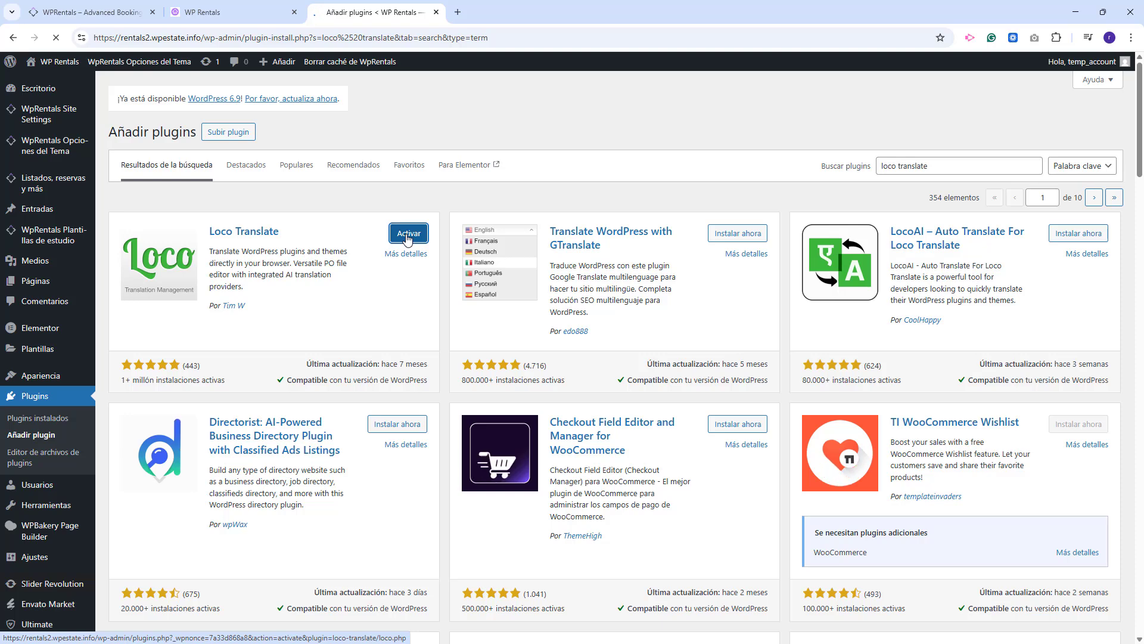
click(406, 236)
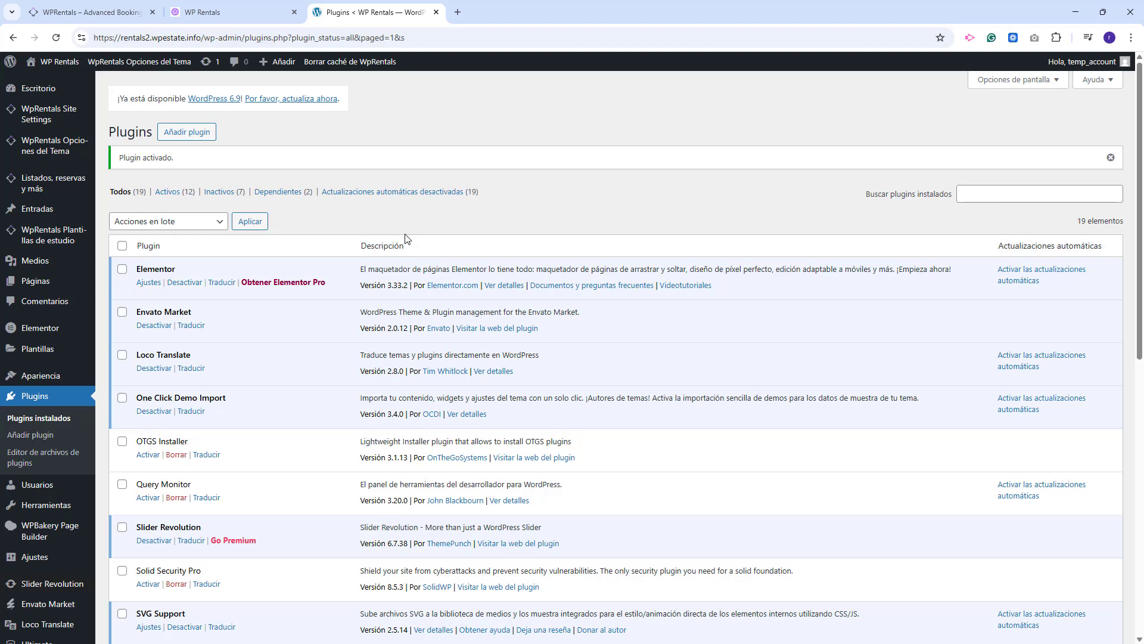
- In Loco Translate, create a Spanish (Spain) translation for the WpRentals theme at the author location themes/wprentals/languages/es_ES.po
click(30, 624)
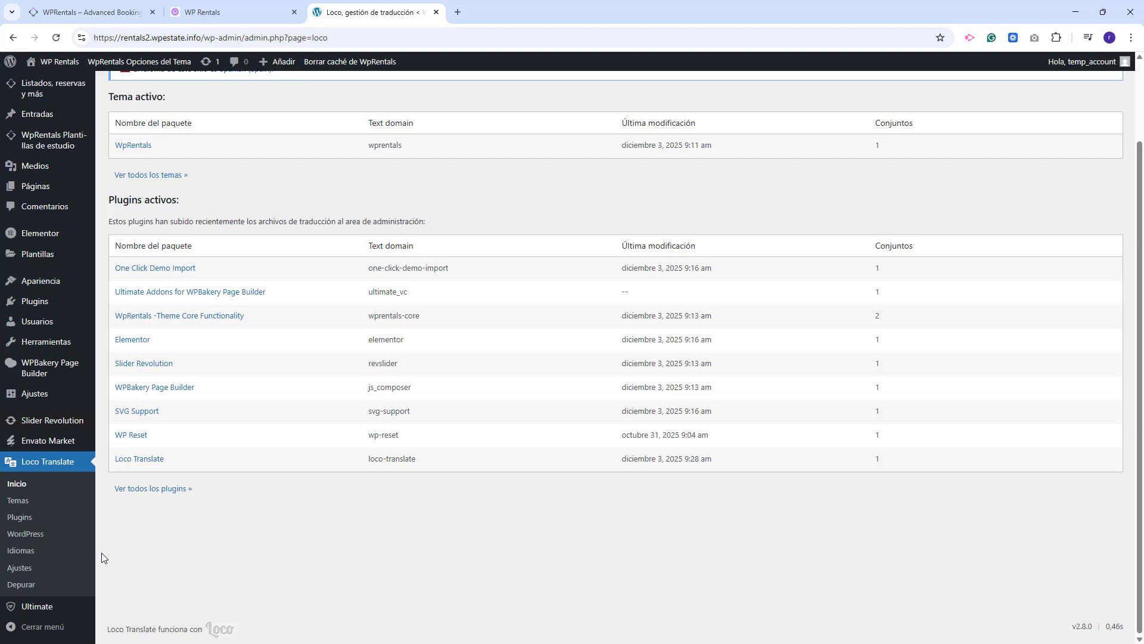
click(18, 501)
click(134, 222)
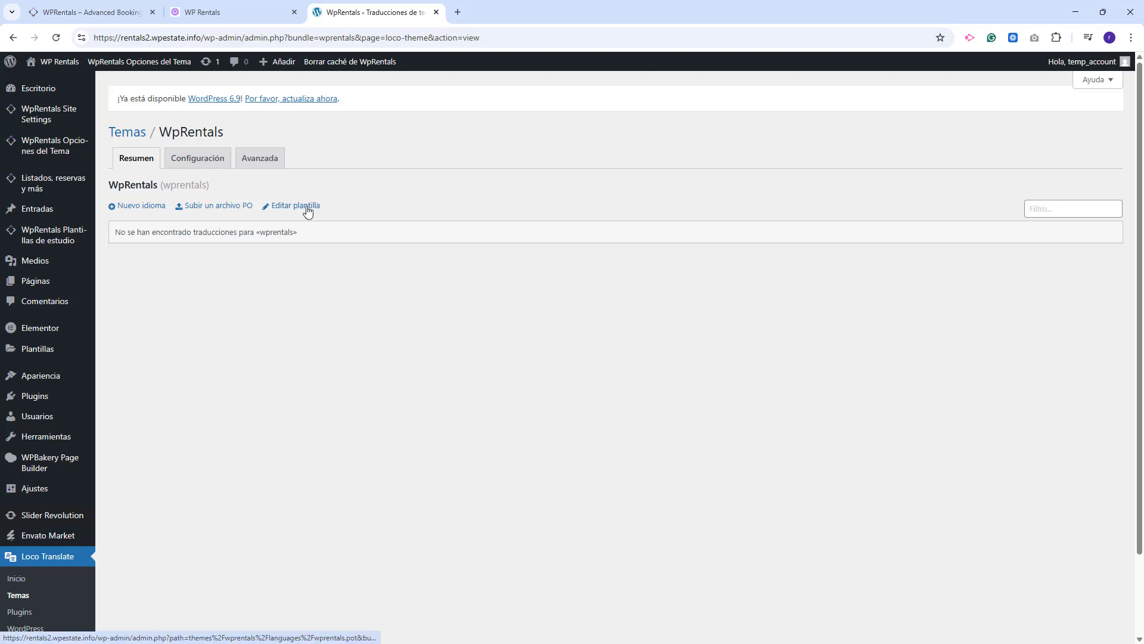
click(137, 208)
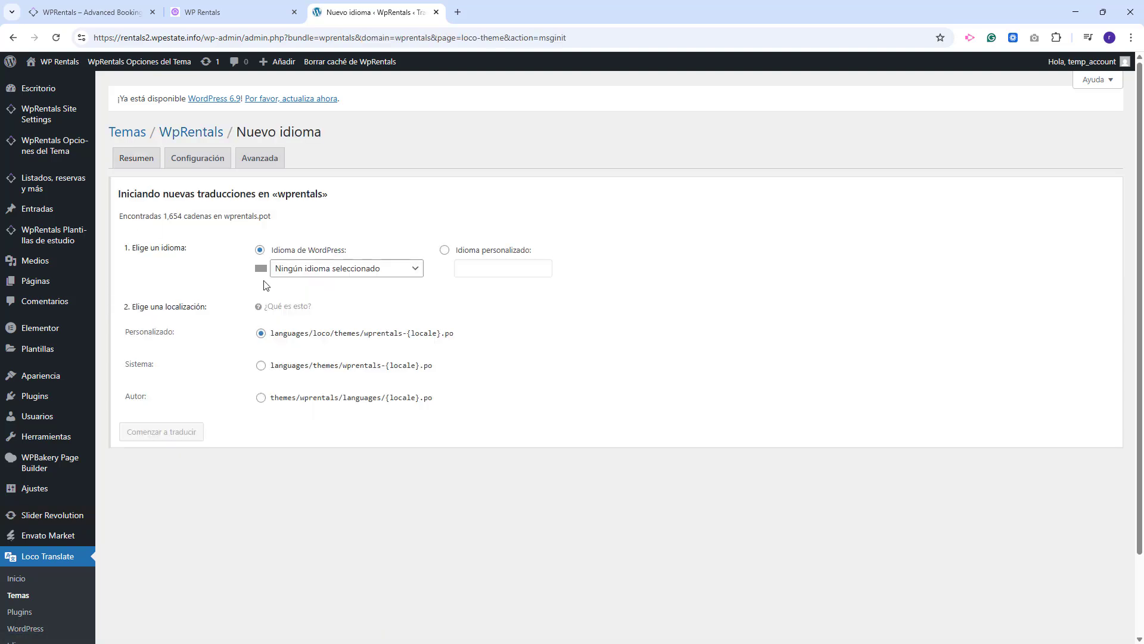
click(275, 272)
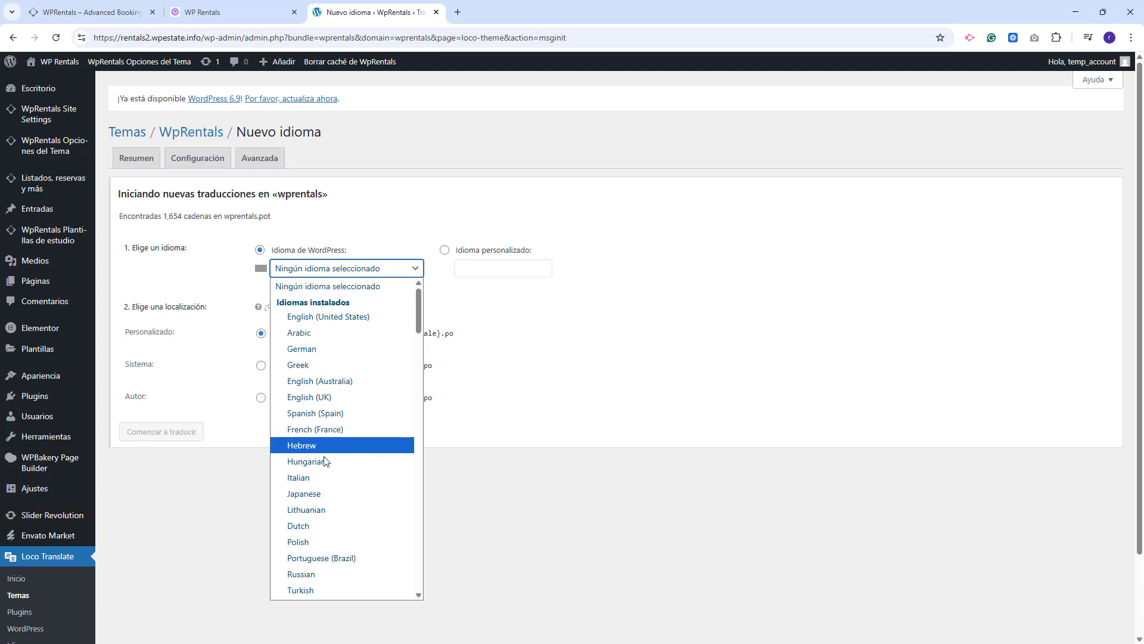
click(310, 413)
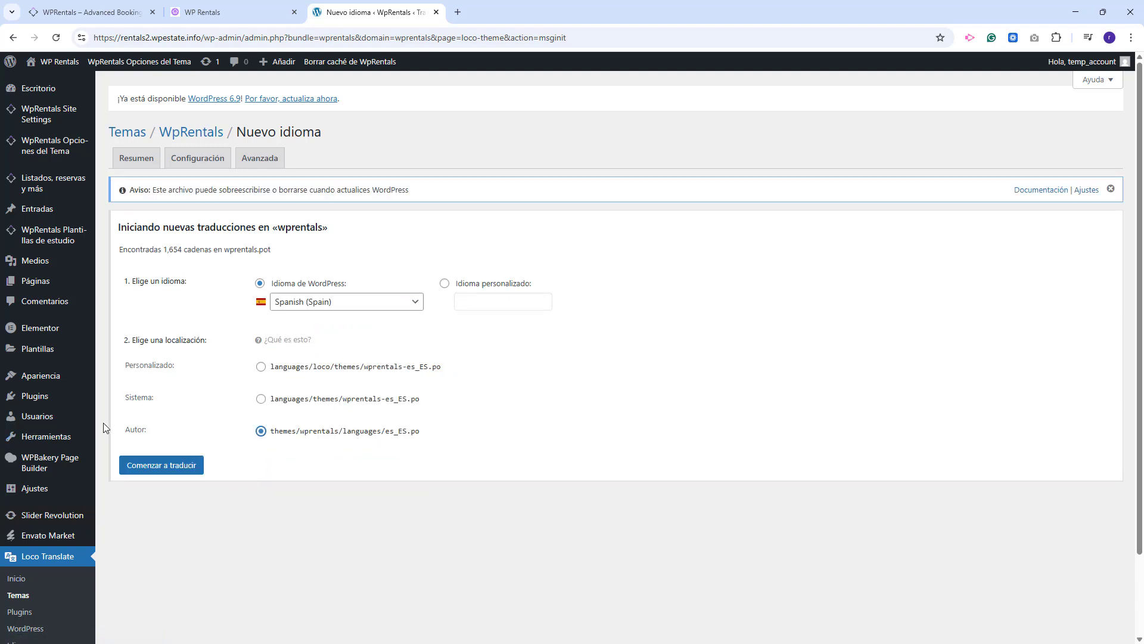
click(153, 472)
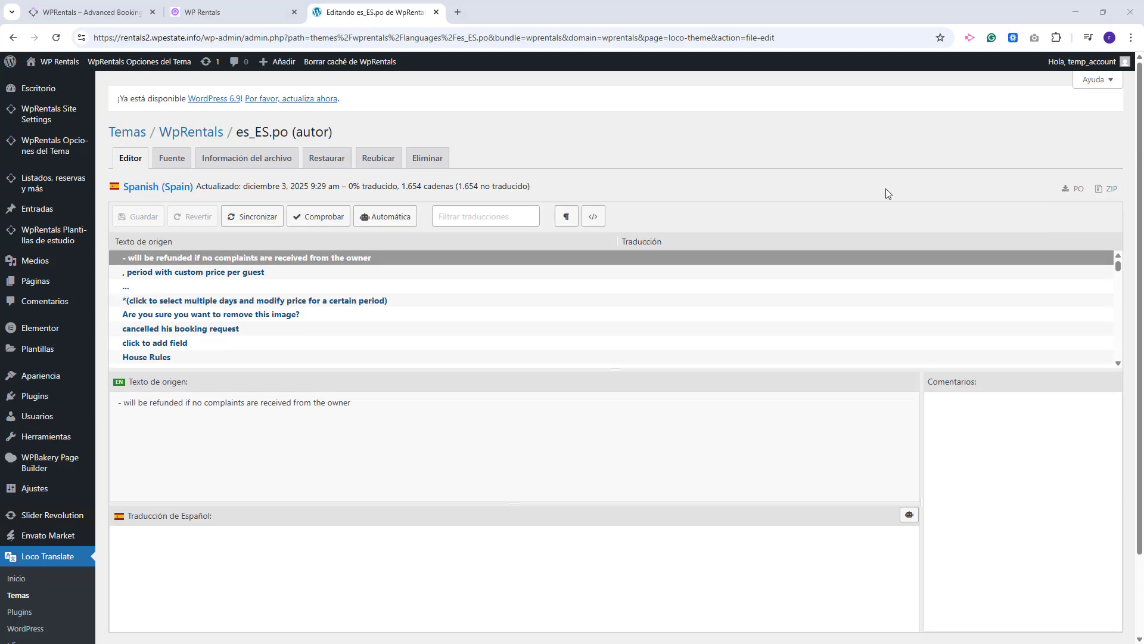
- Translate the theme string "featured" as "ES Featured", save it, and reload the site's homepage to check the listing labels
key(ctrl+Page_Up)
scroll(126, 265, down, 10)
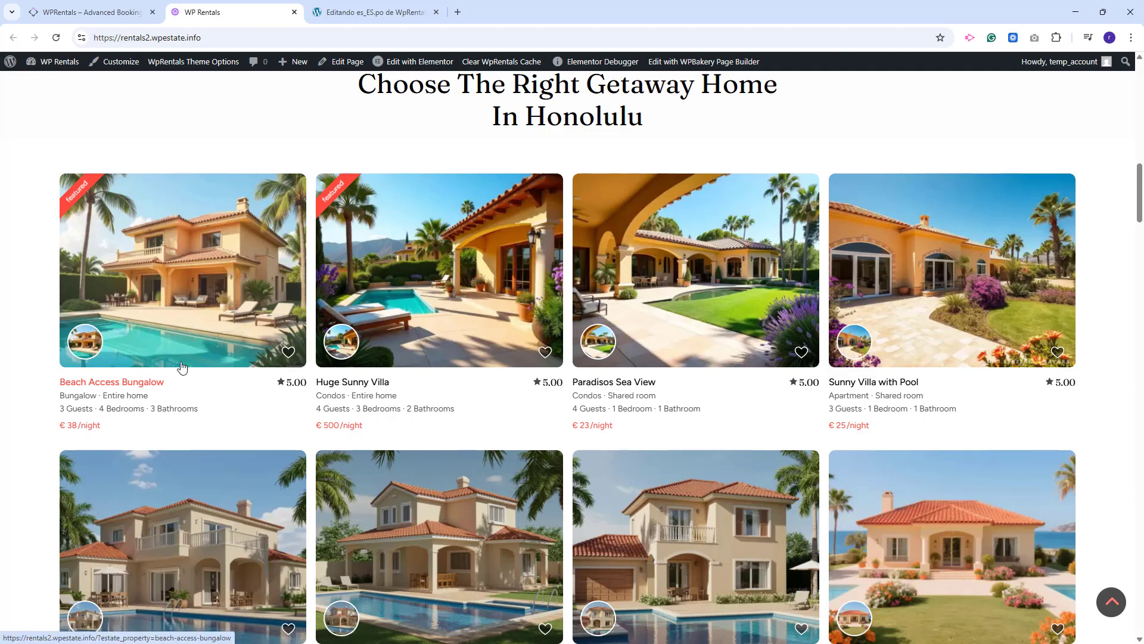
click(393, 13)
click(457, 221)
text(featured)
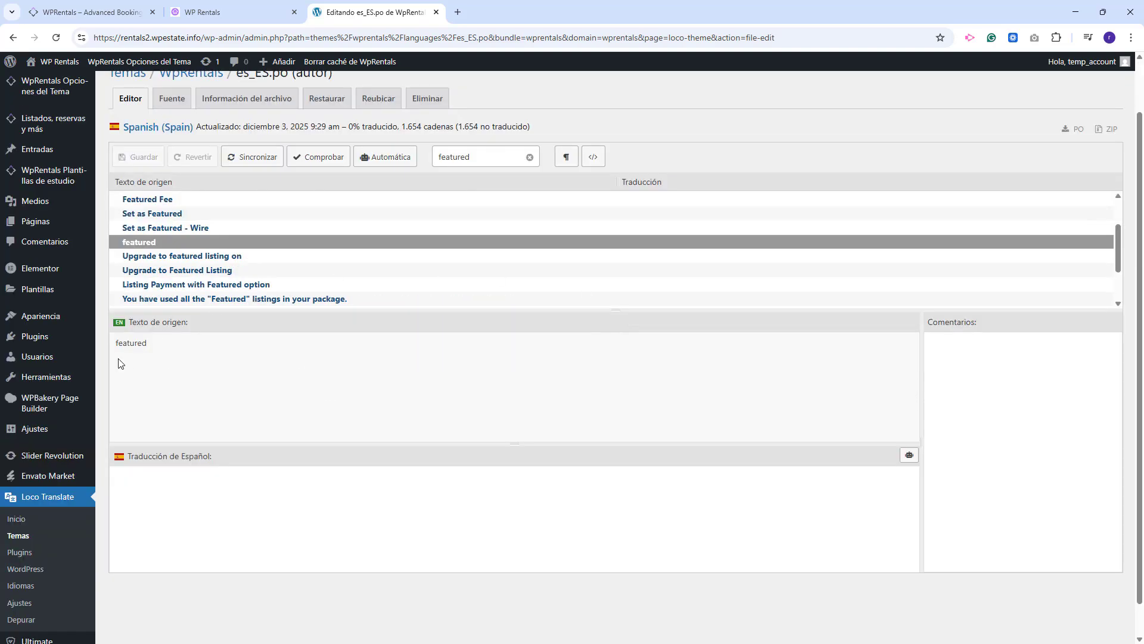
click(135, 238)
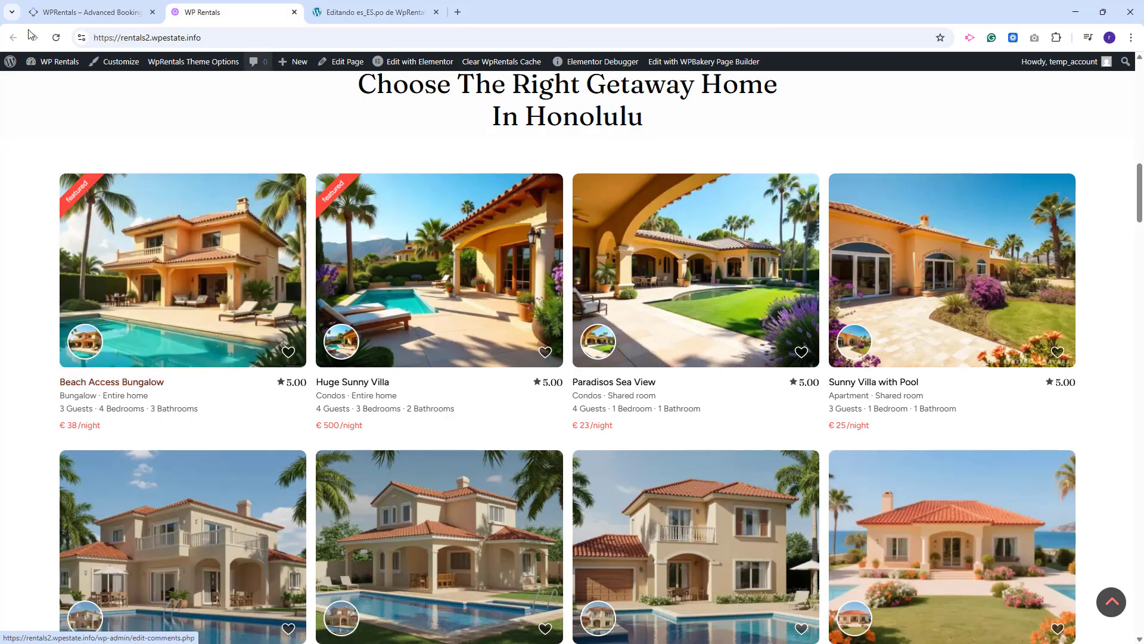
click(56, 38)
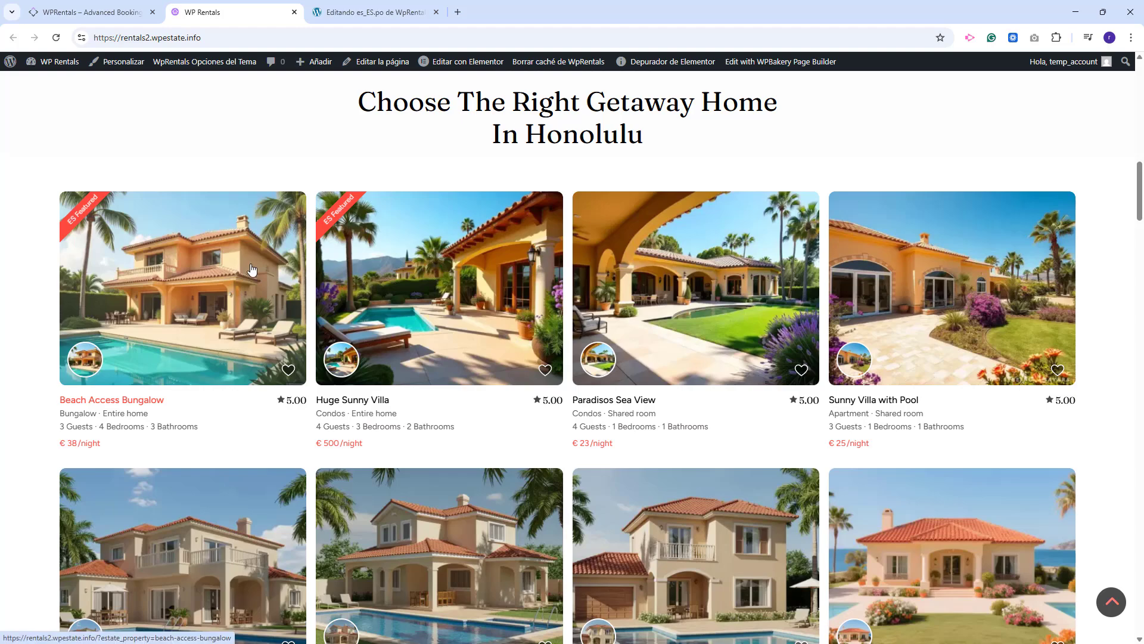
- Open the new language form for the WpRentals -Theme Core Functionality plugin in Loco Translate and view its WordPress language choices
click(375, 12)
scroll(280, 235, up, 1)
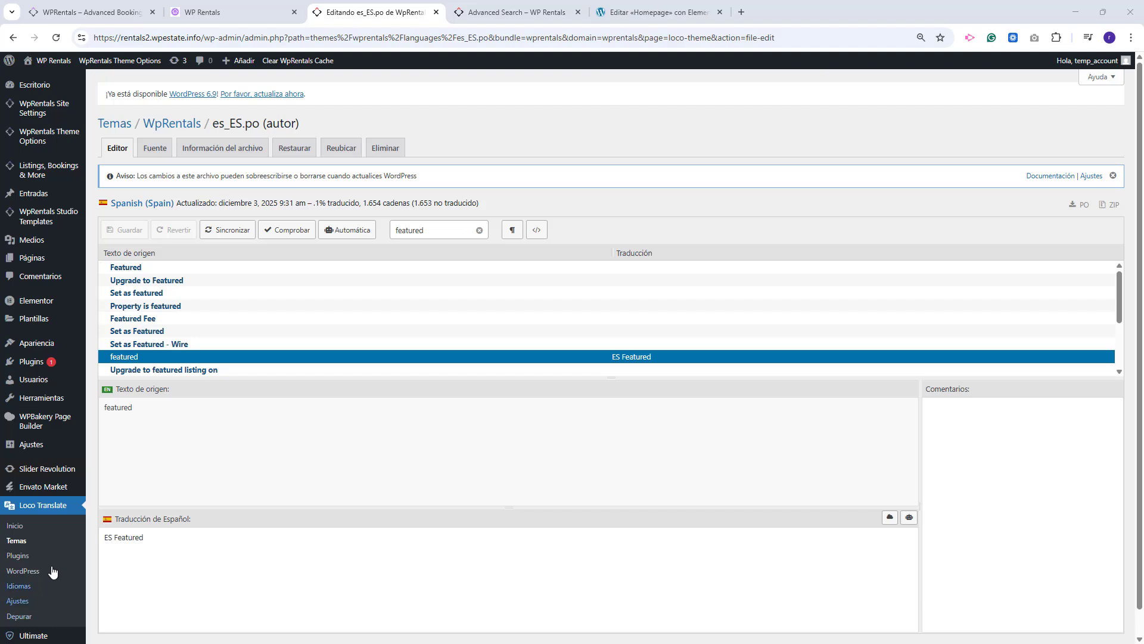
click(16, 556)
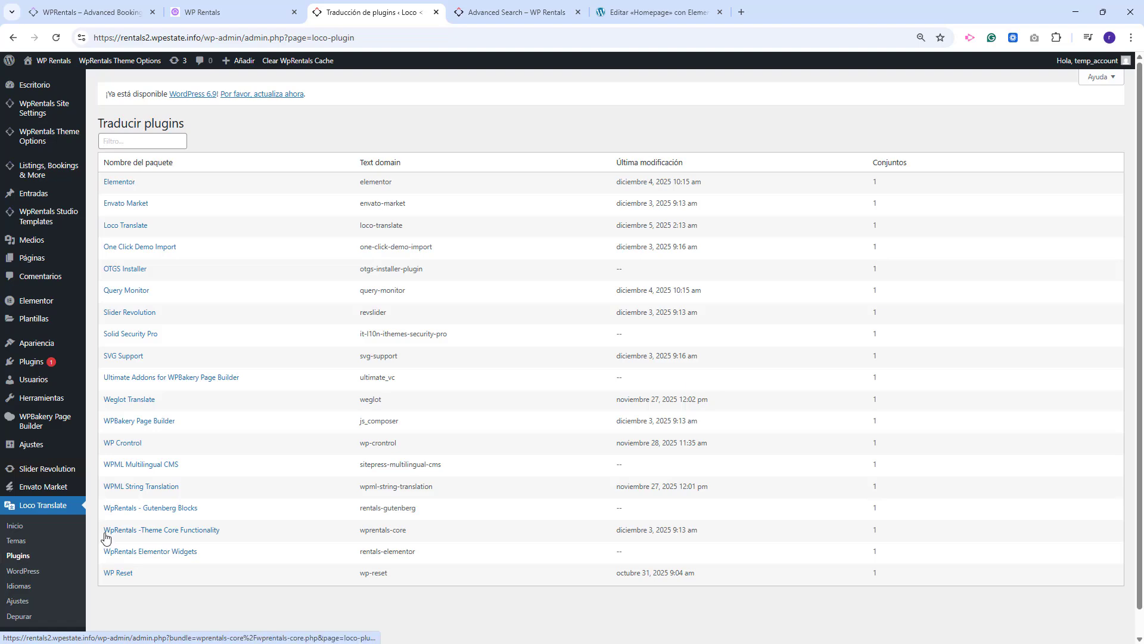
click(177, 531)
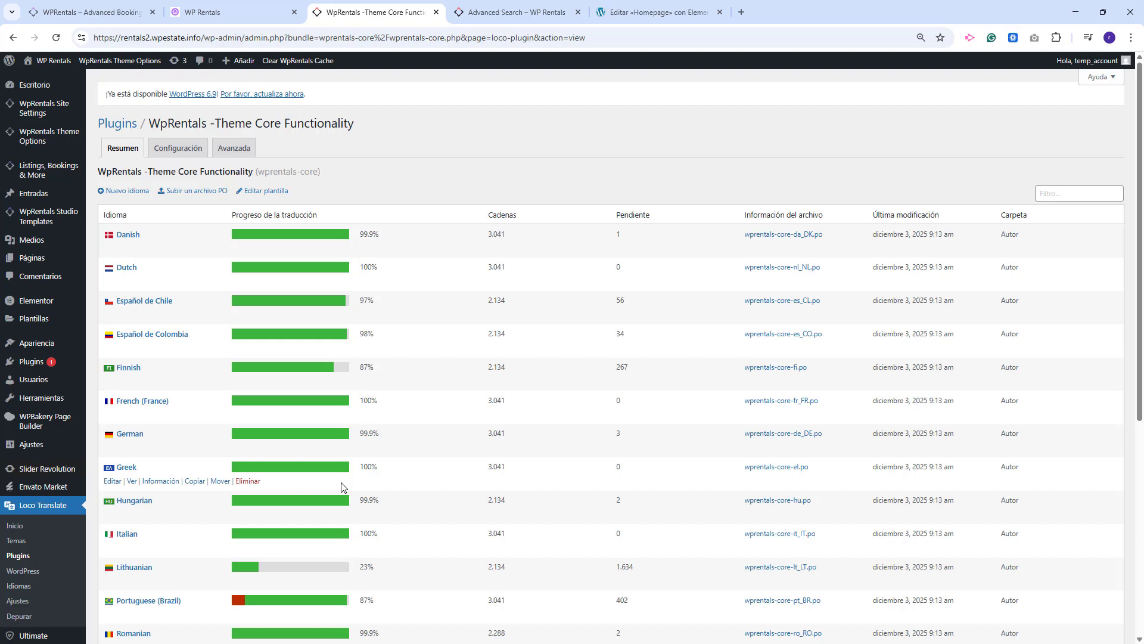
click(117, 193)
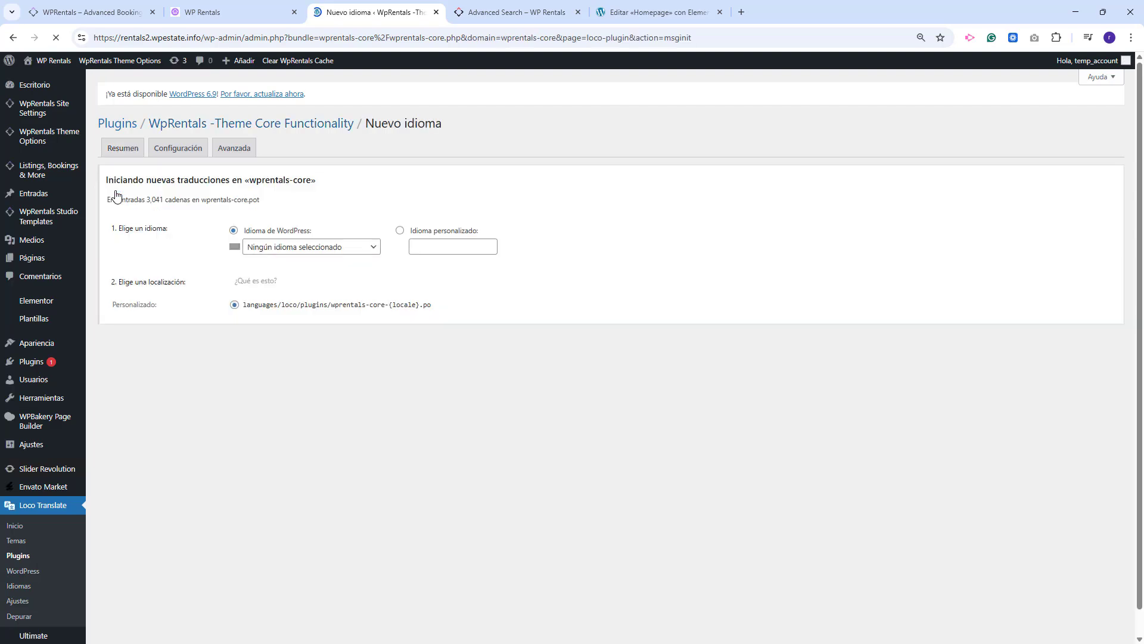
click(326, 247)
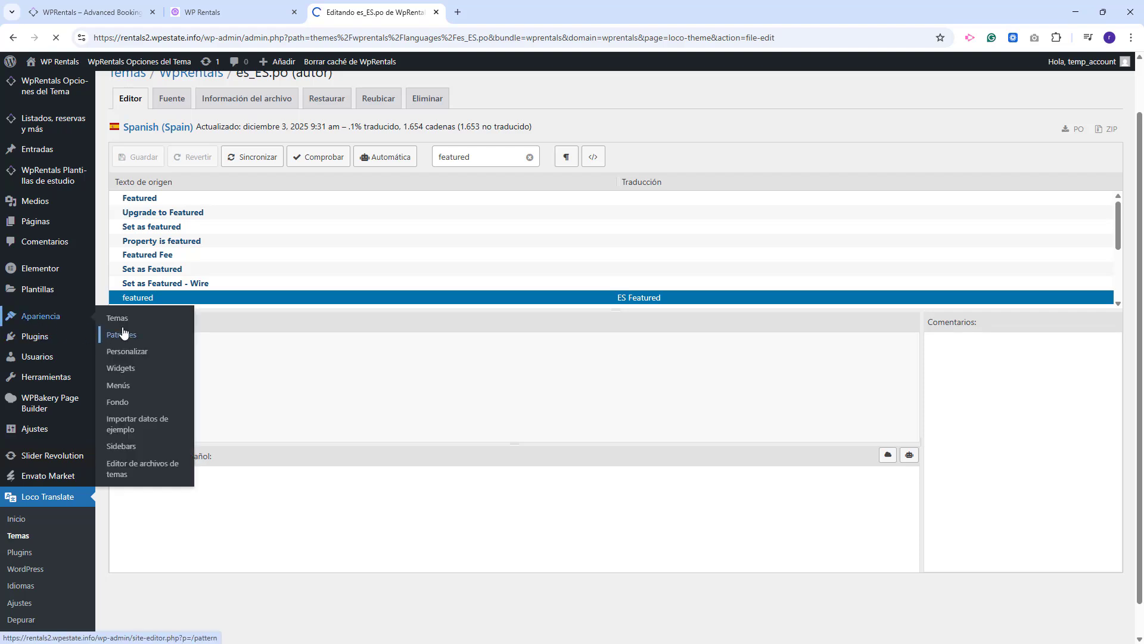
- Open the installed WordPress themes and extract wprentals_themepack_3.16.2.zip in the WP Rentals folder
click(124, 333)
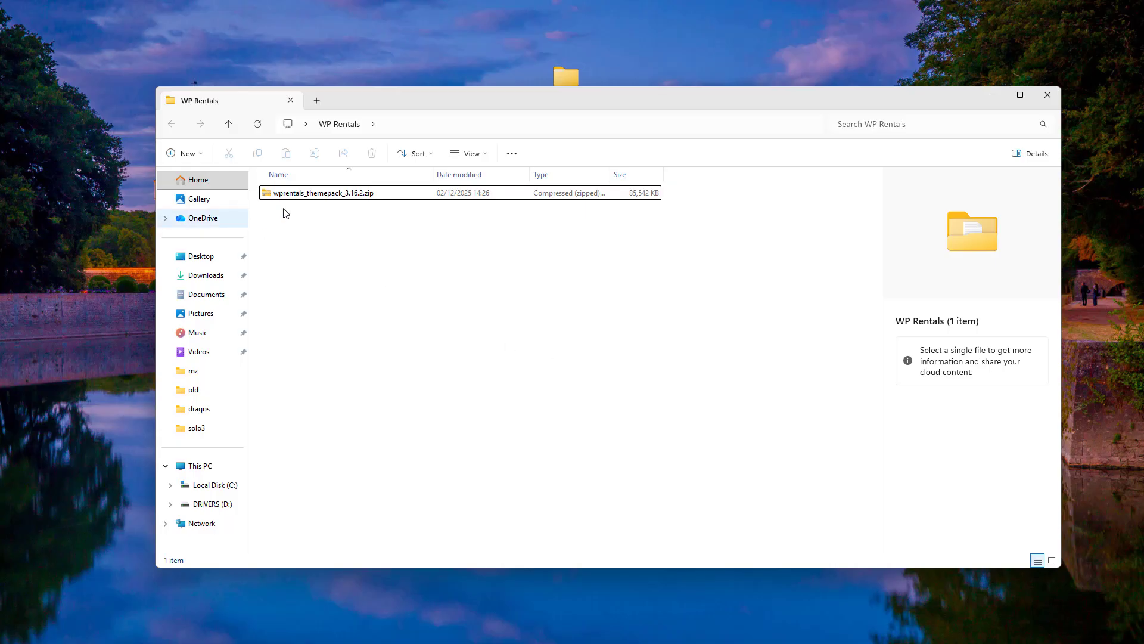
click(269, 200)
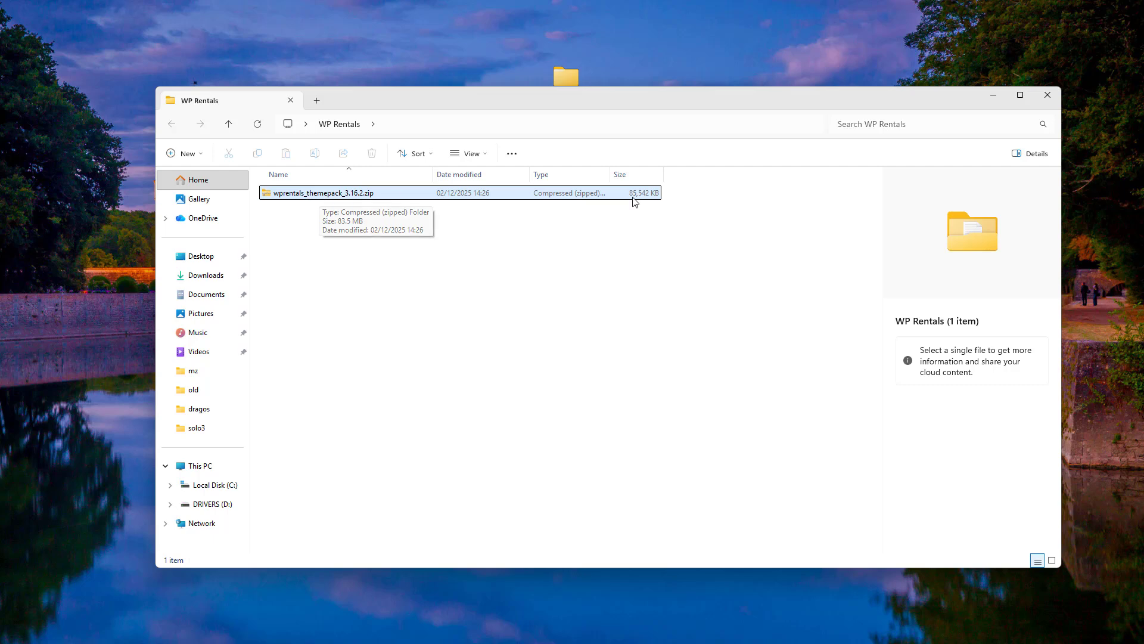
click(345, 193)
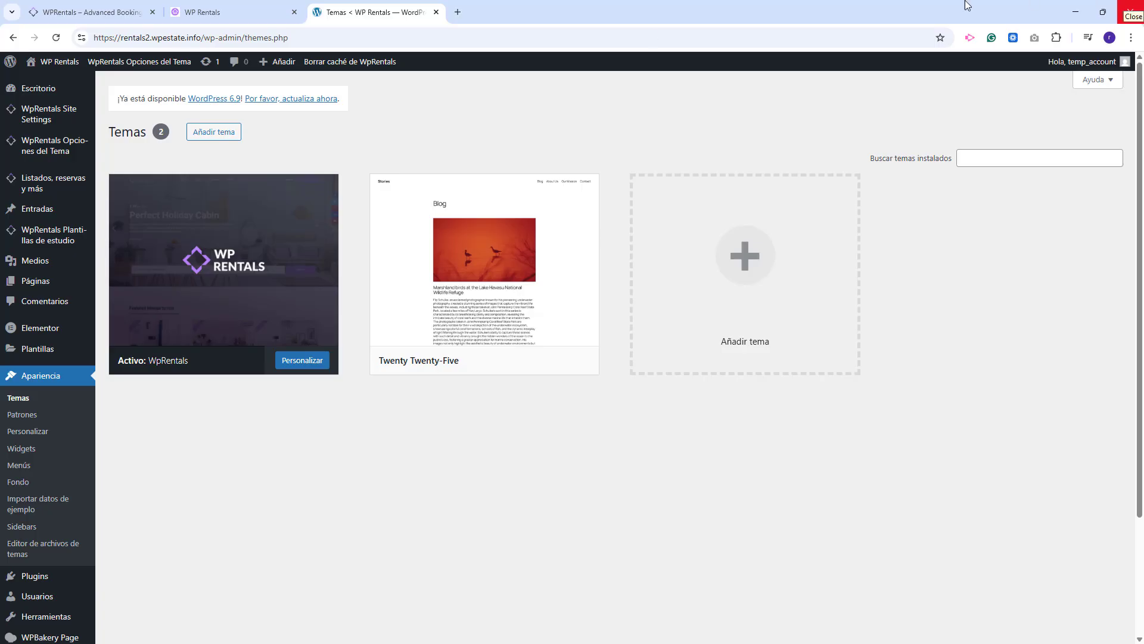
- Upload wprentals-child.zip as a new theme, install it and activate it
click(201, 136)
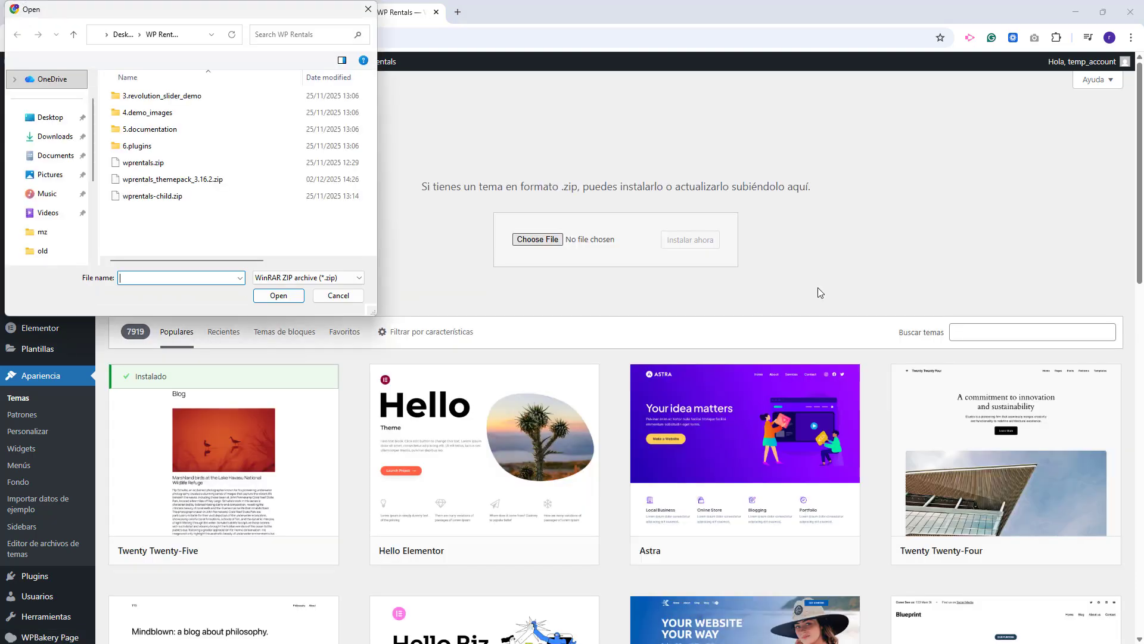
double_click(152, 195)
click(690, 240)
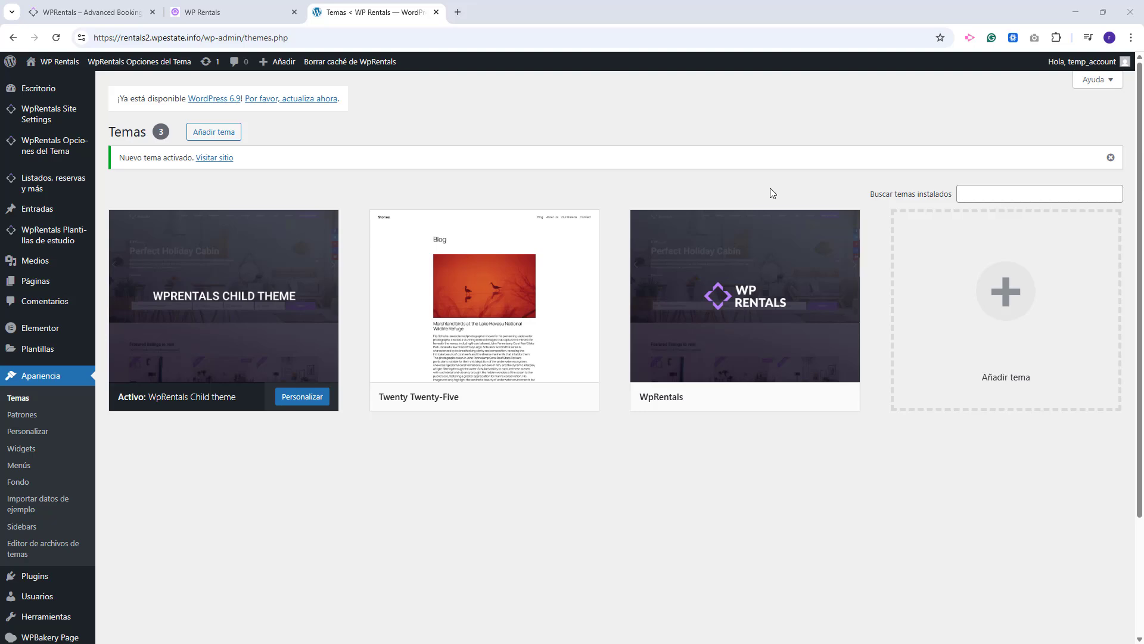
- Open the WpRentals Child theme's advanced configuration in Loco Translate and set the project name to "WpRentals Child theme"
scroll(655, 179, down, 3)
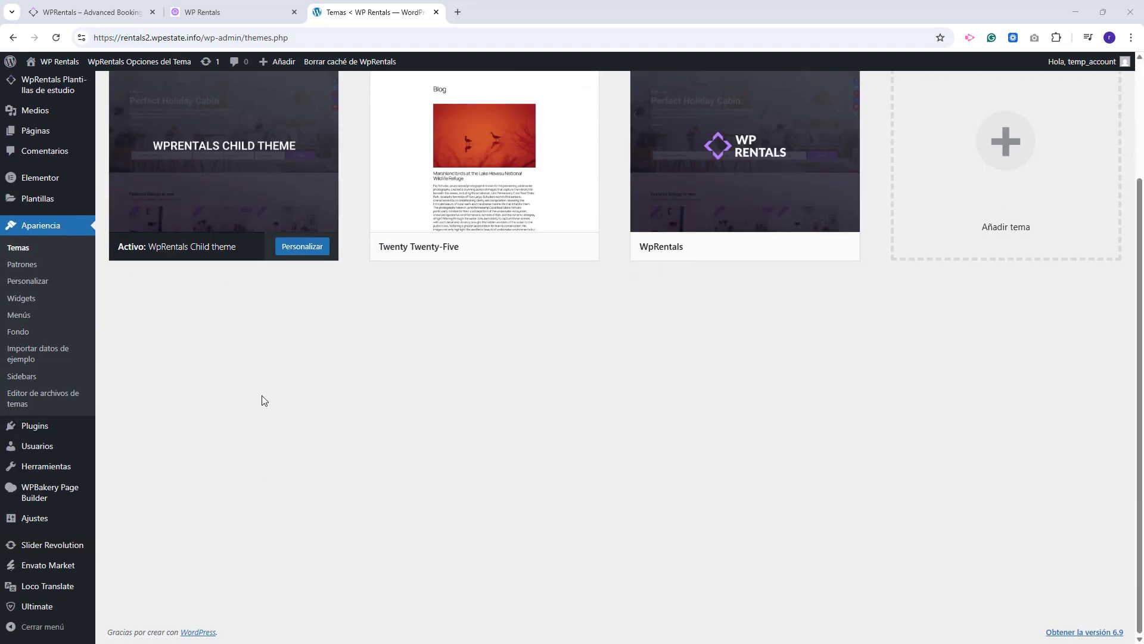
click(50, 596)
click(156, 344)
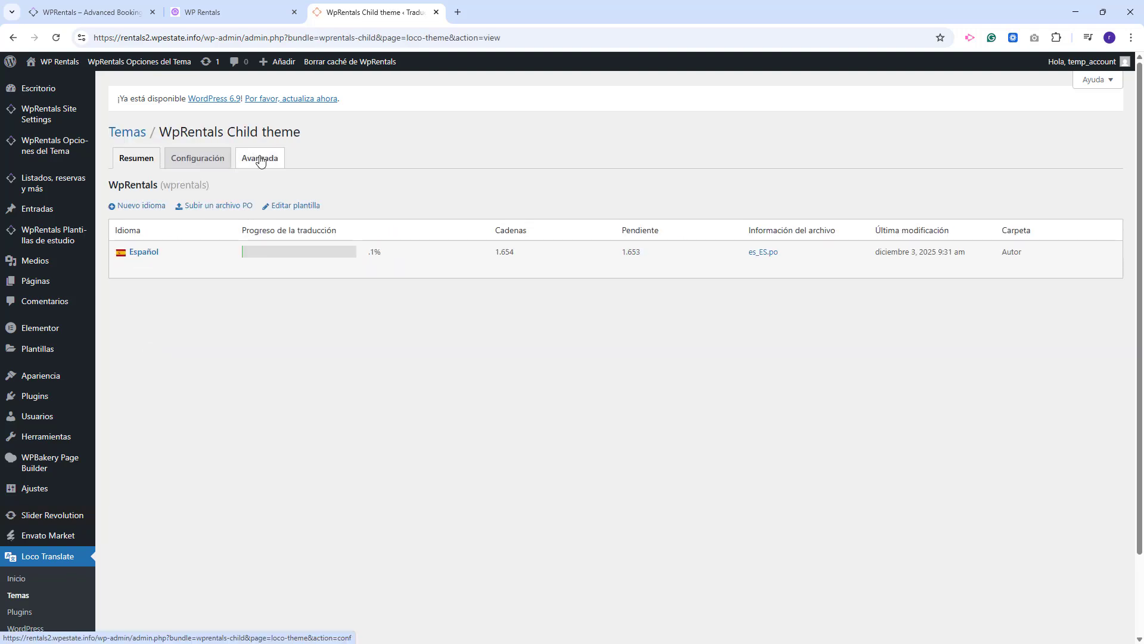
click(261, 159)
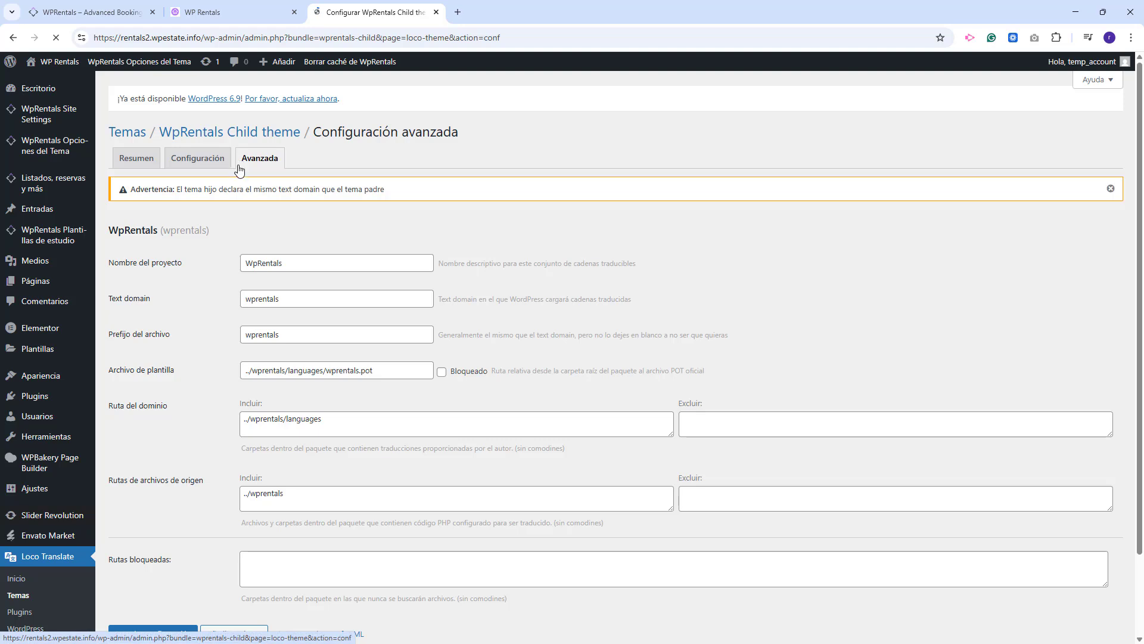
click(306, 263)
click(329, 299)
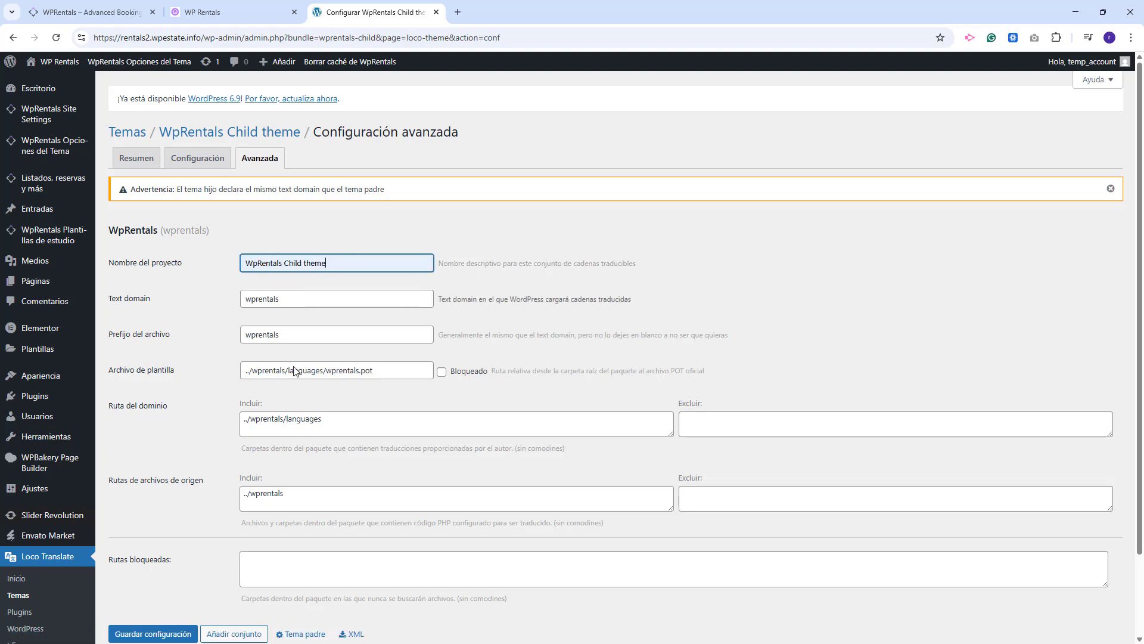
- Set the child theme's template file to languages/wprentals.pot and its included domain path to languages
drag(286, 371, 242, 374)
key(BackSpace)
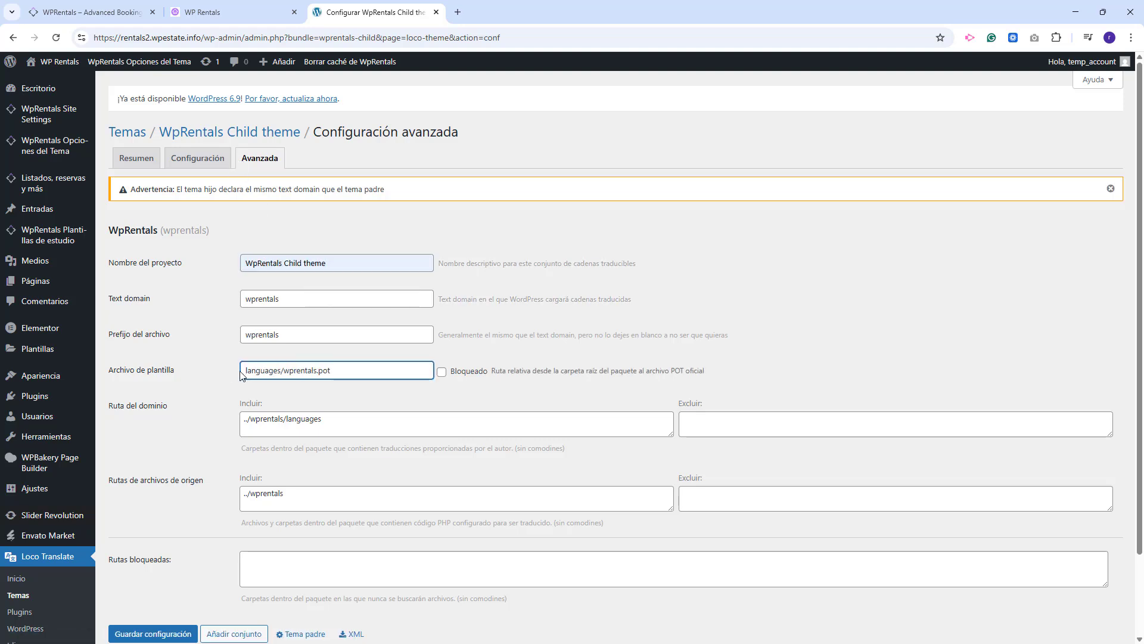
click(287, 419)
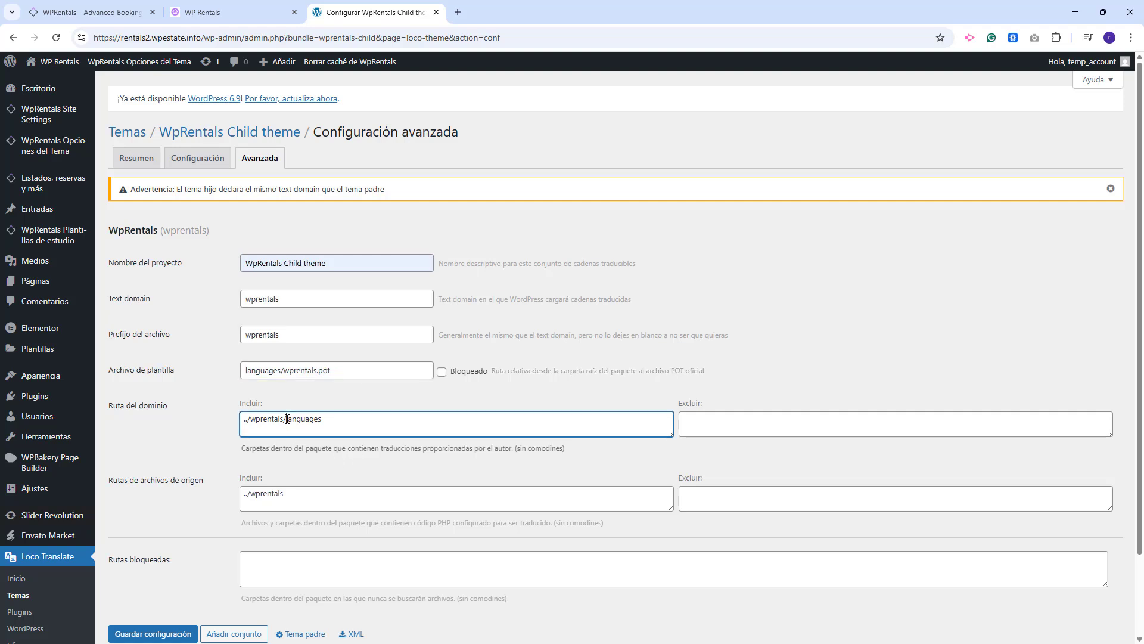
drag(286, 419, 194, 416)
key(BackSpace)
- Clear the child theme's included source file path and save the advanced configuration
drag(314, 494, 193, 505)
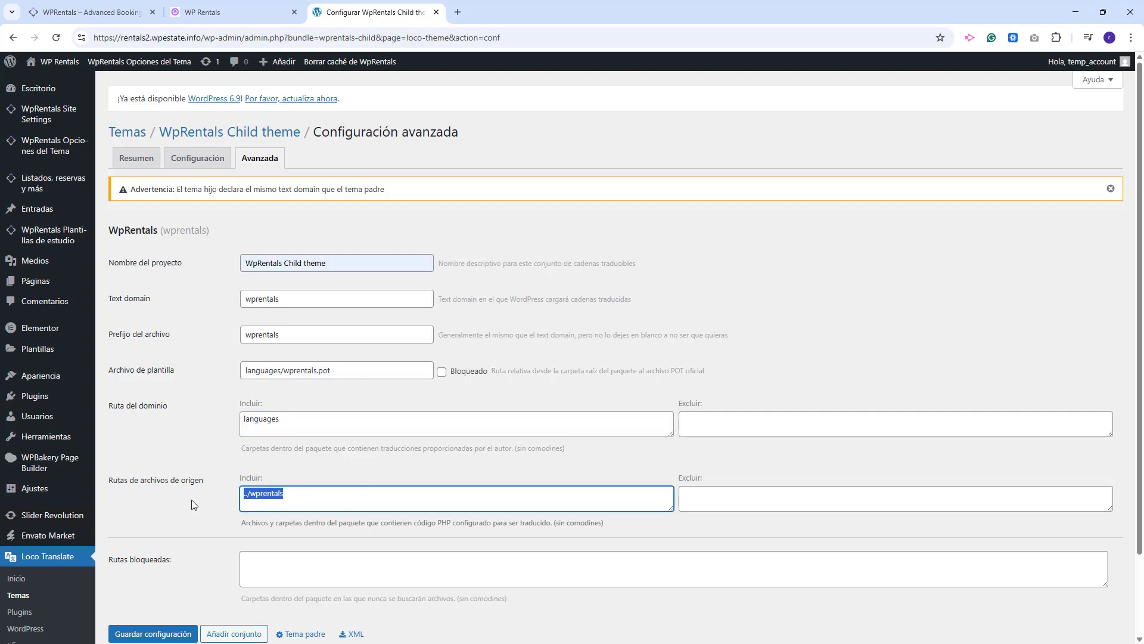
key(BackSpace)
click(153, 634)
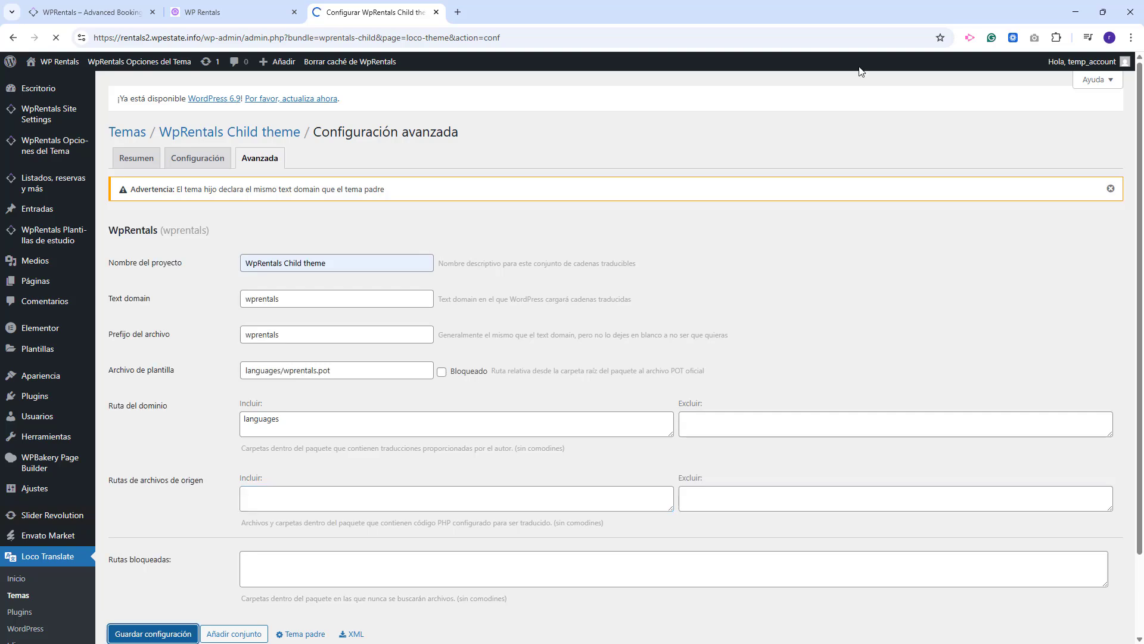
- Review the WpRentals Child theme's language overview and the booking form on the Beach Access Bungalow listing page
click(128, 161)
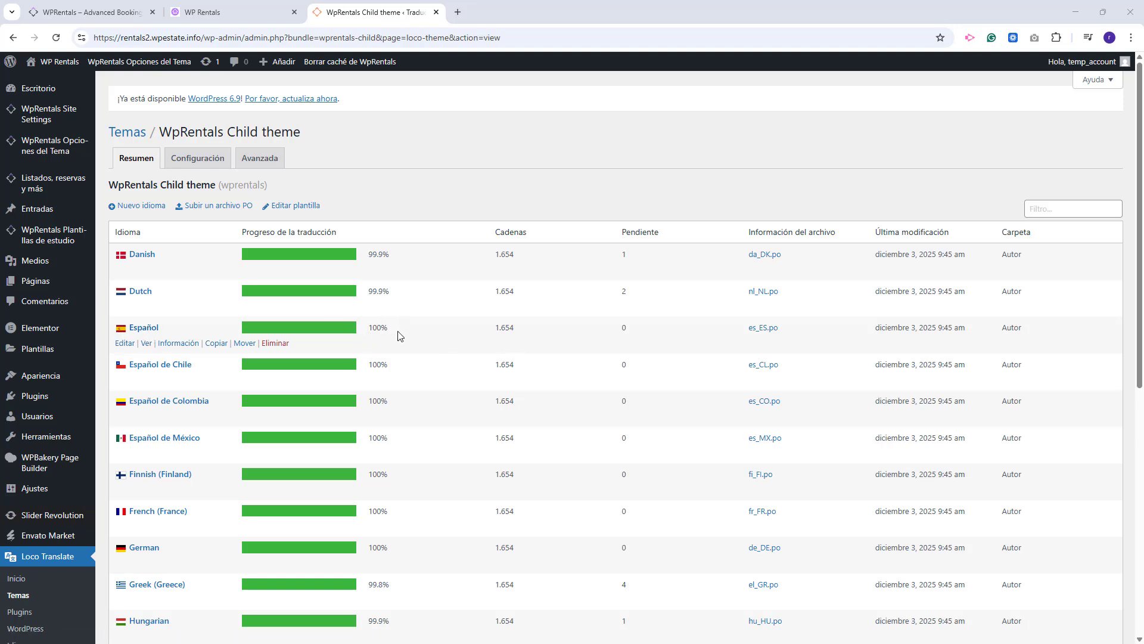
click(233, 12)
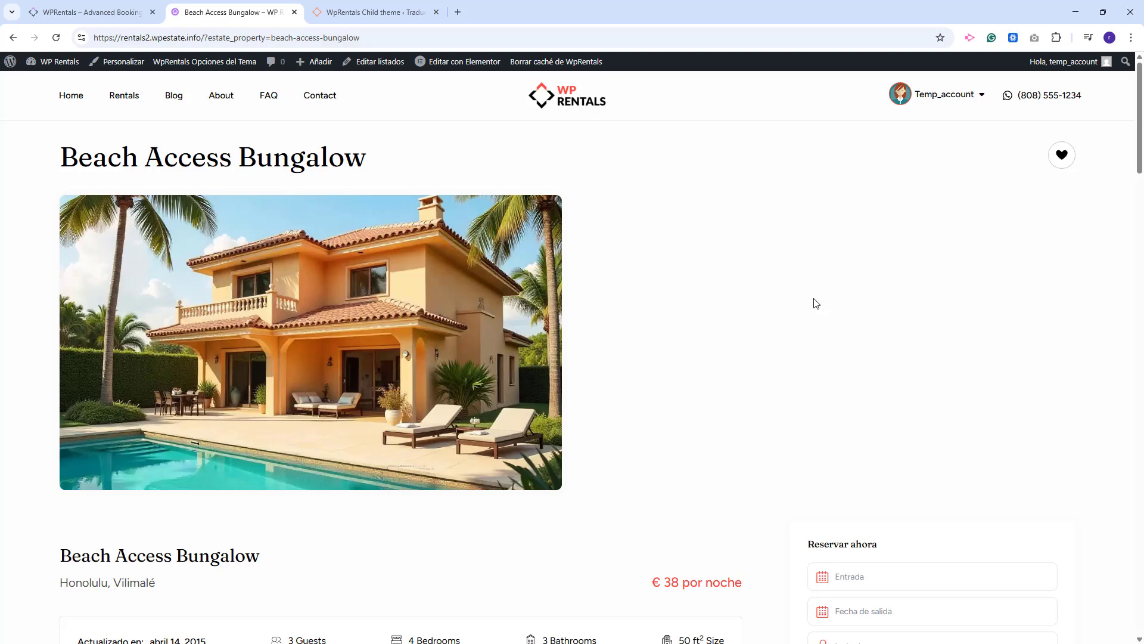
scroll(816, 303, down, 3)
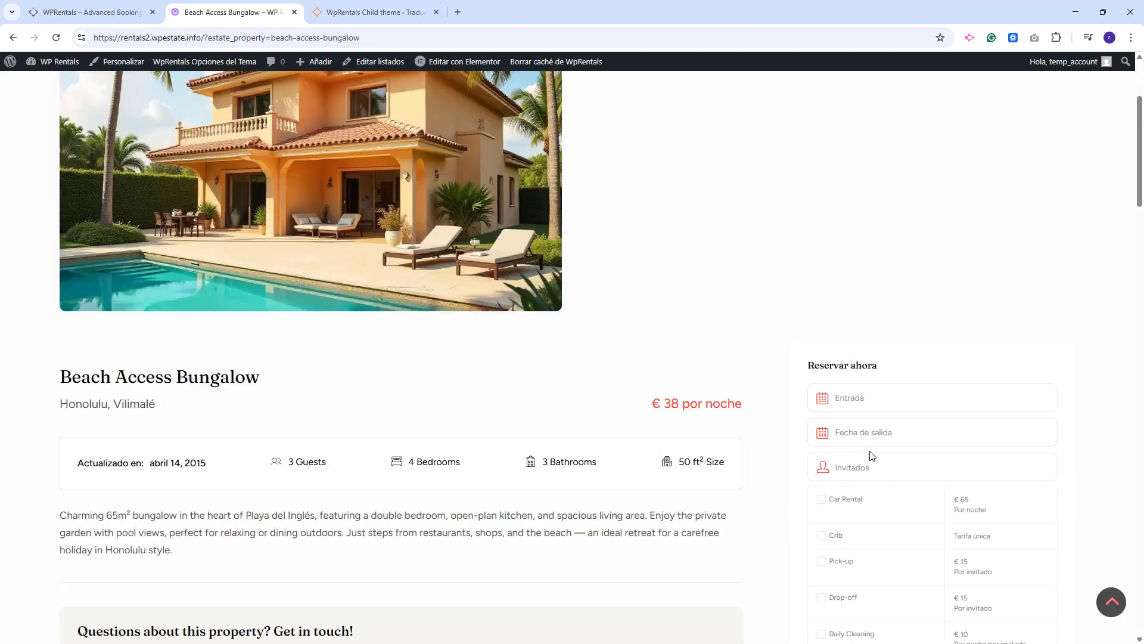
key(ctrl+Tab)
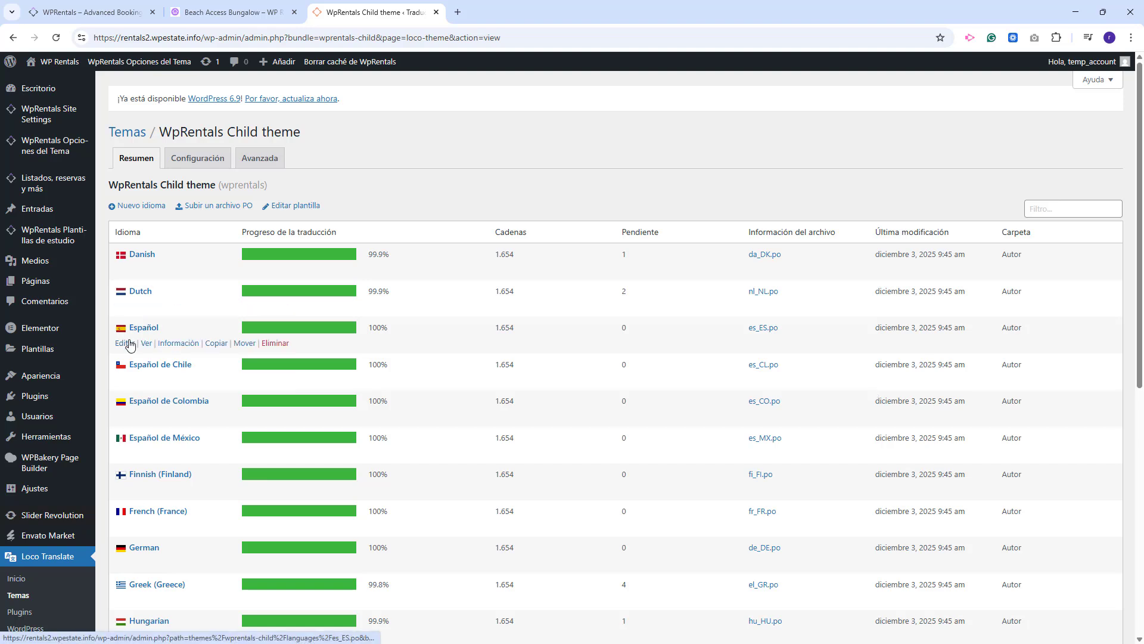
- Open the child theme's Spanish (Spain) translation for editing and select the Spanish text of the "package on" string
click(125, 343)
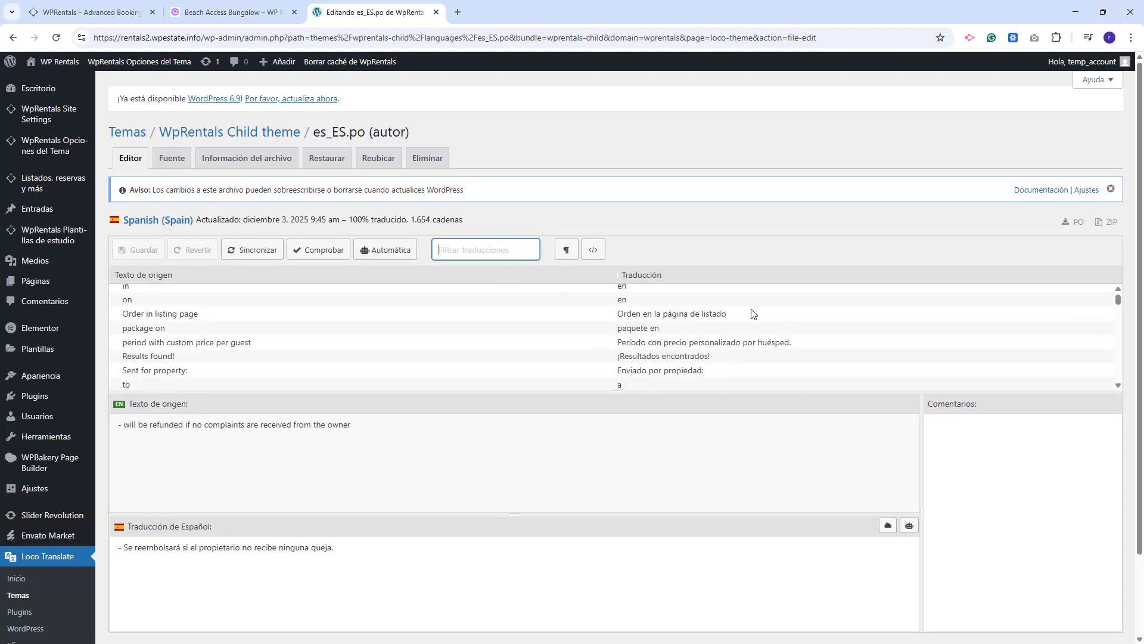
click(754, 326)
triple_click(119, 542)
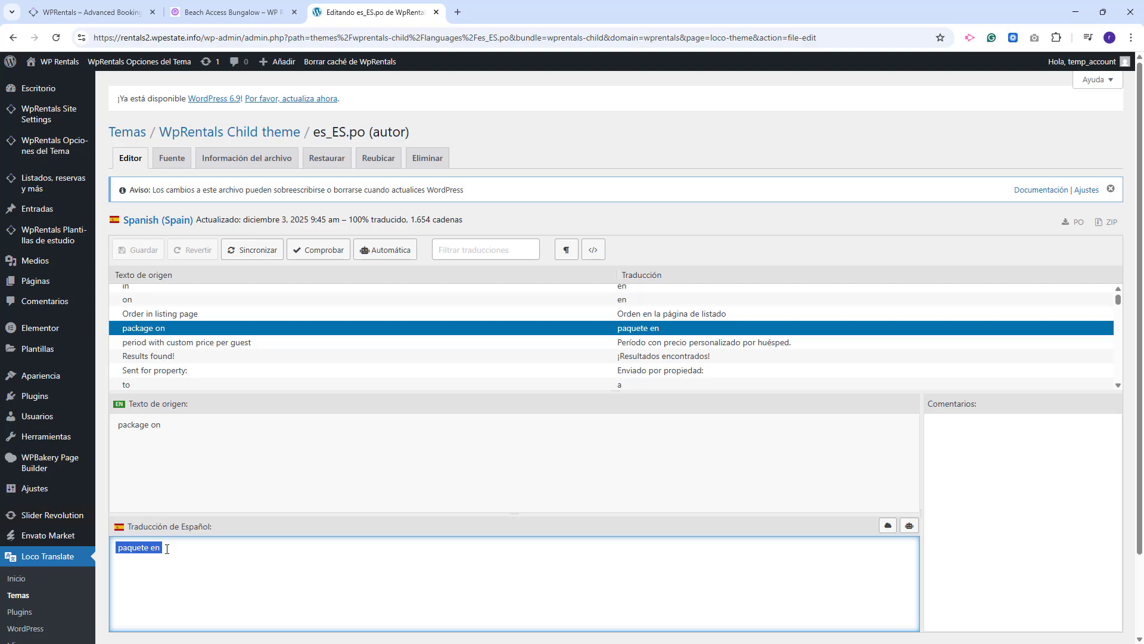
- Open the Spanish (Spain) translation of the WpRentals -Theme Core Functionality plugin for editing and browse its strings
click(19, 612)
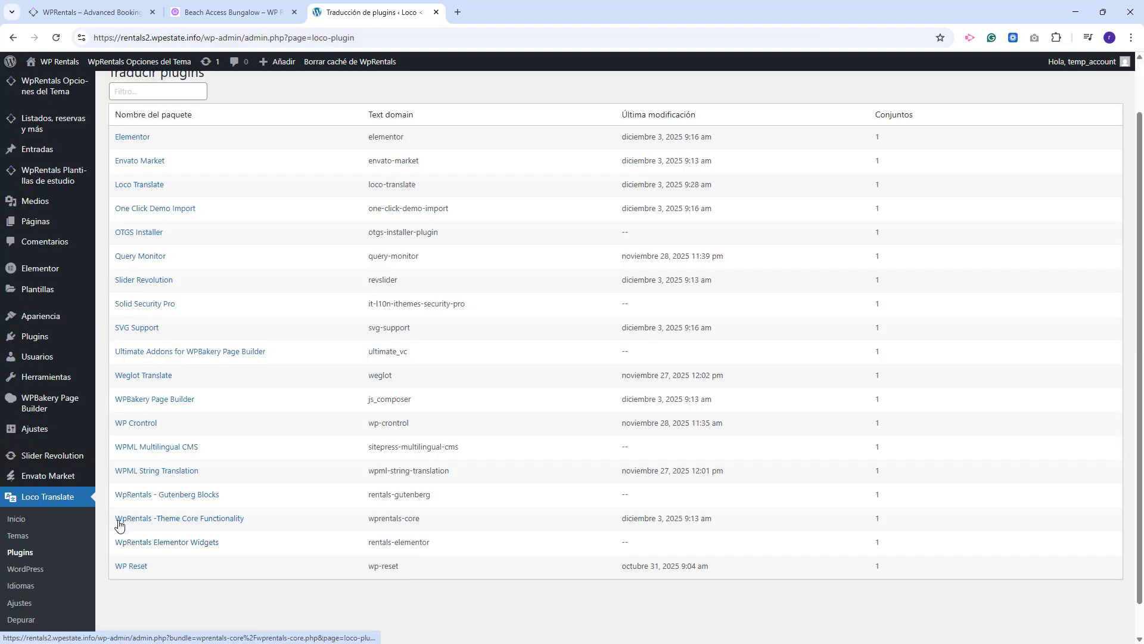
click(197, 523)
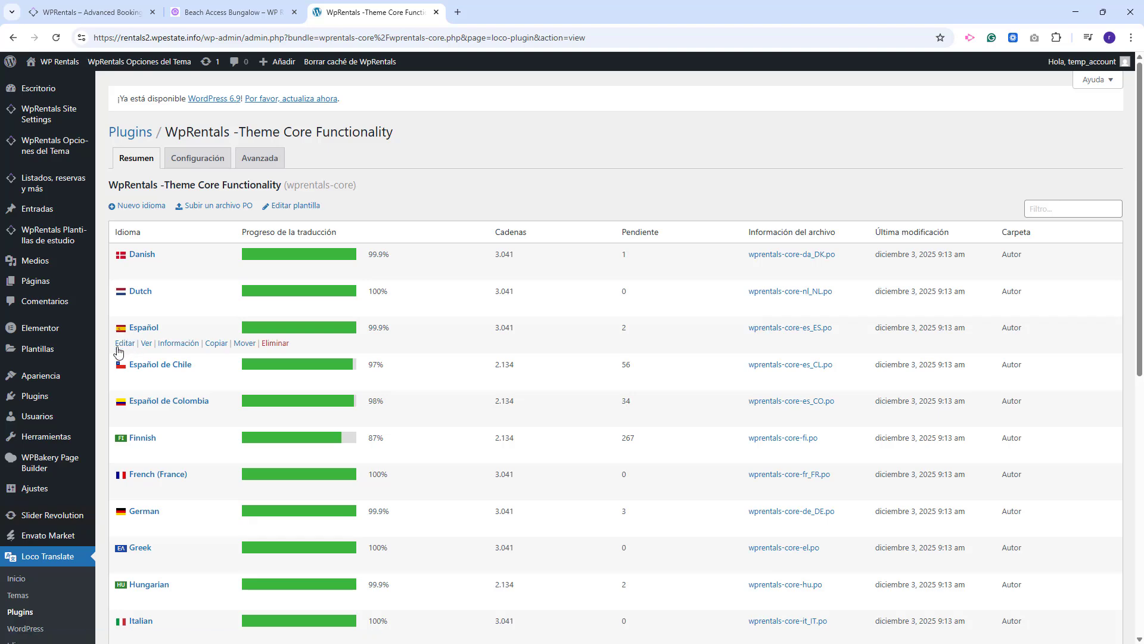
click(124, 344)
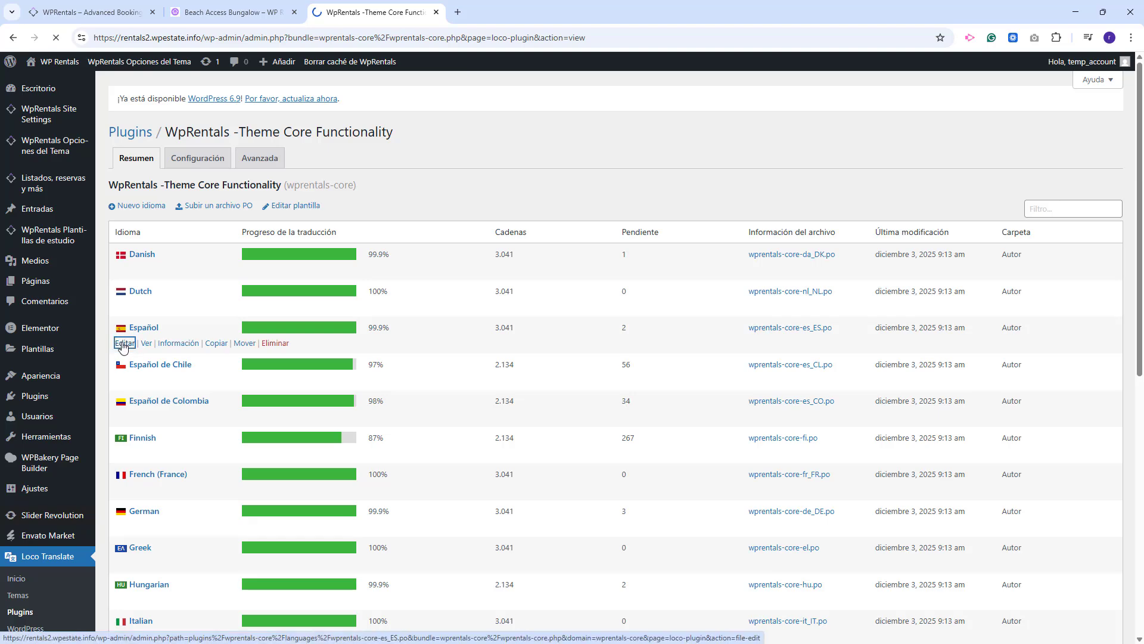
scroll(728, 334, down, 10)
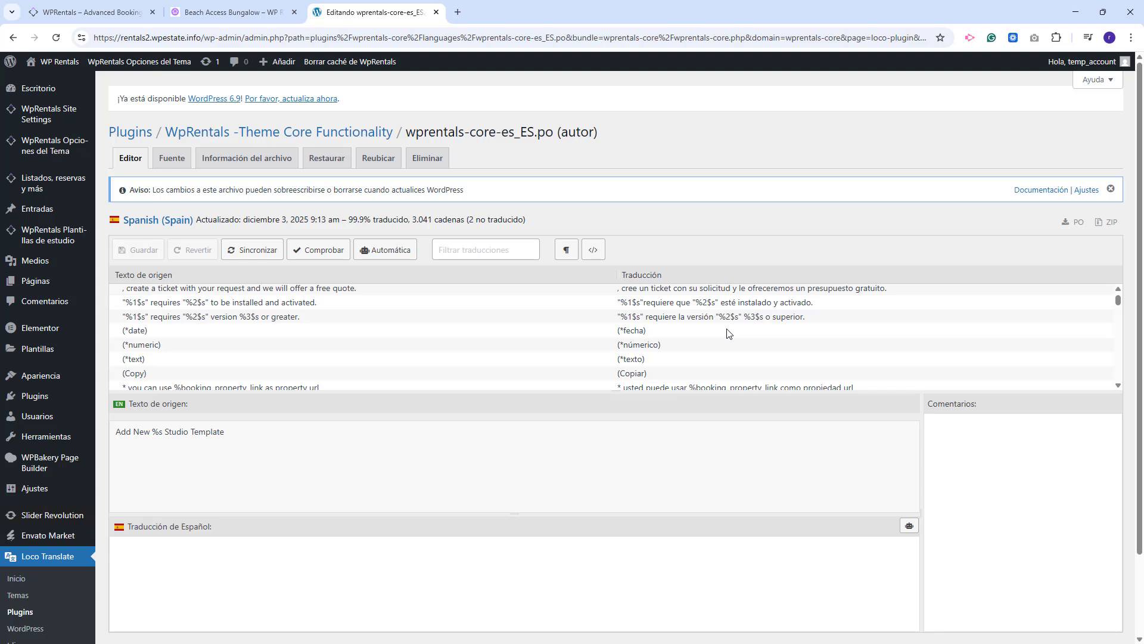
- Find the "Listings" string in the plugin's Spanish translation, set its translation to "Listados ES" and save it
mouse_move(34, 184)
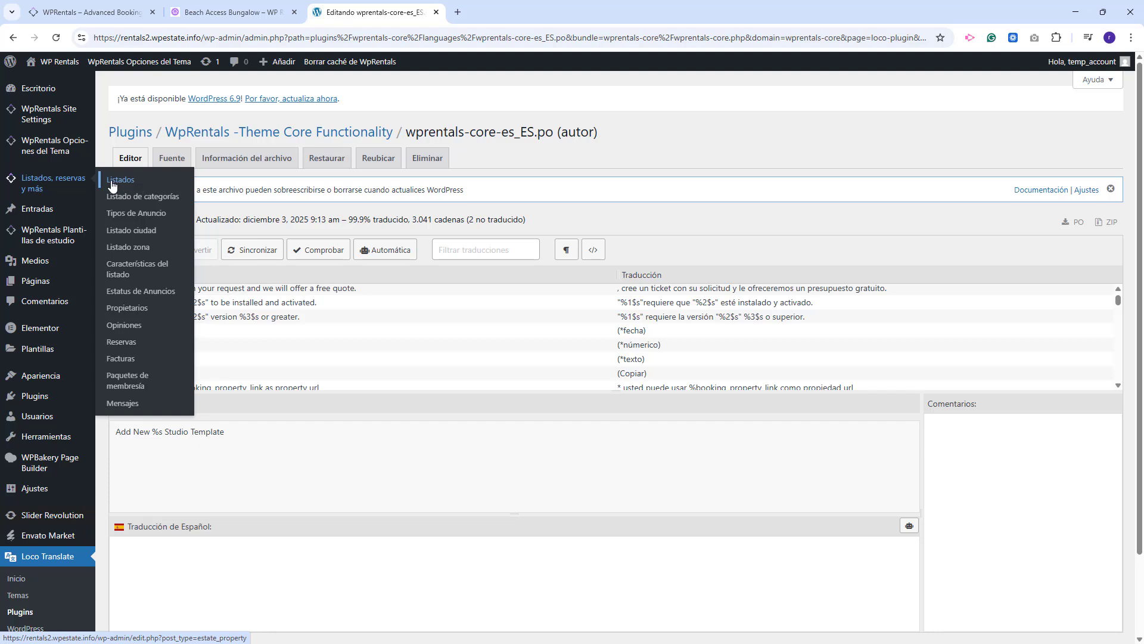
click(477, 254)
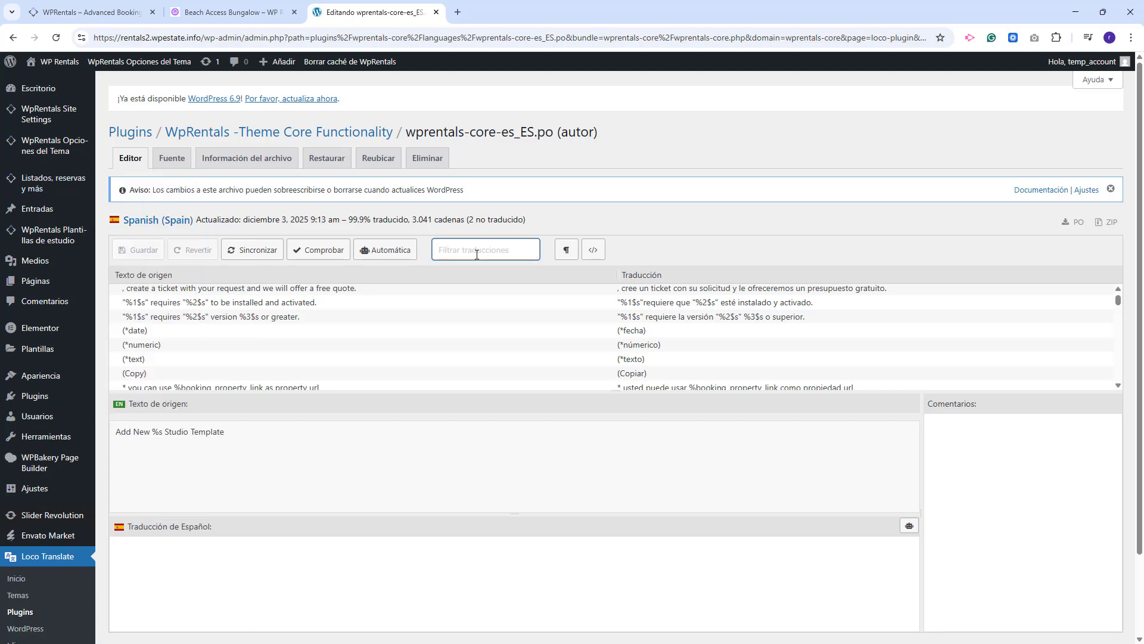
text(Listing)
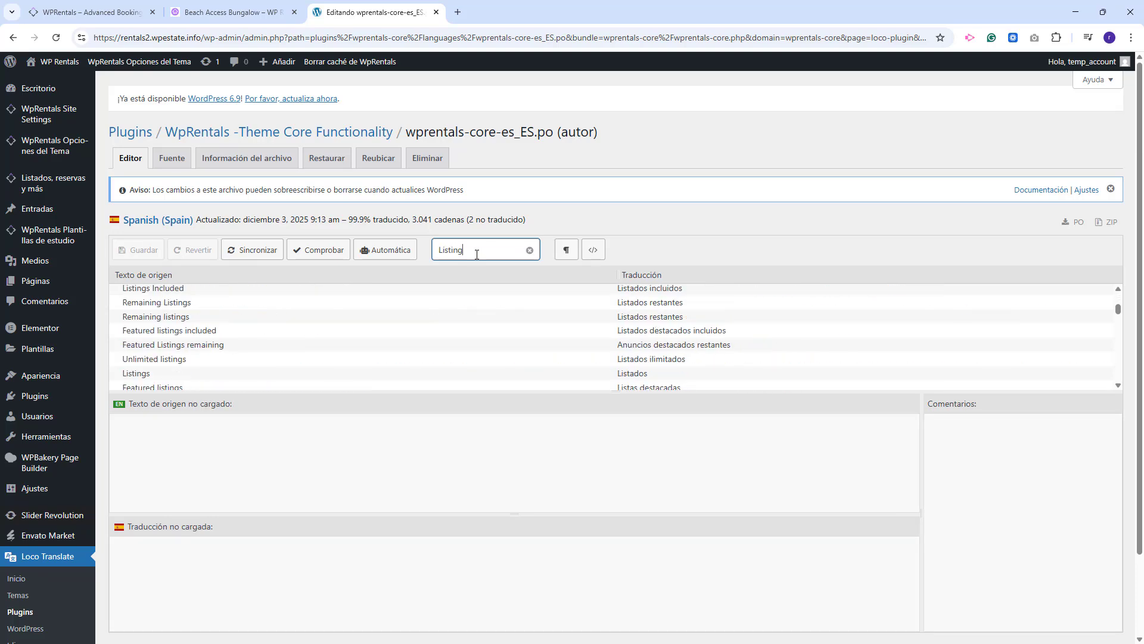
click(373, 371)
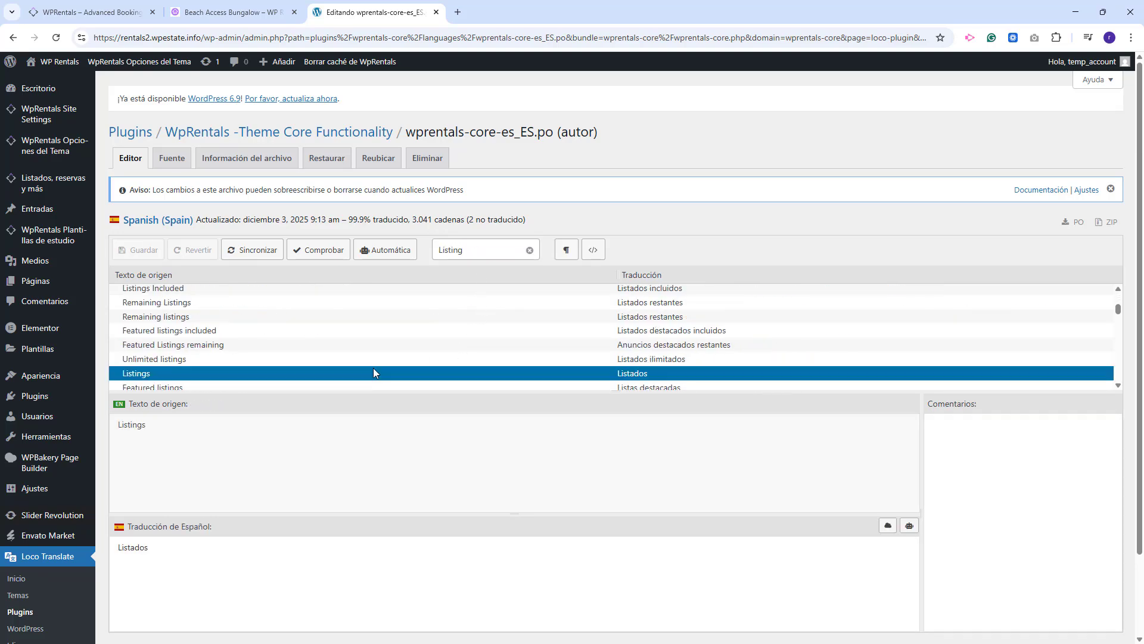
text(ES)
key(ctrl+s)
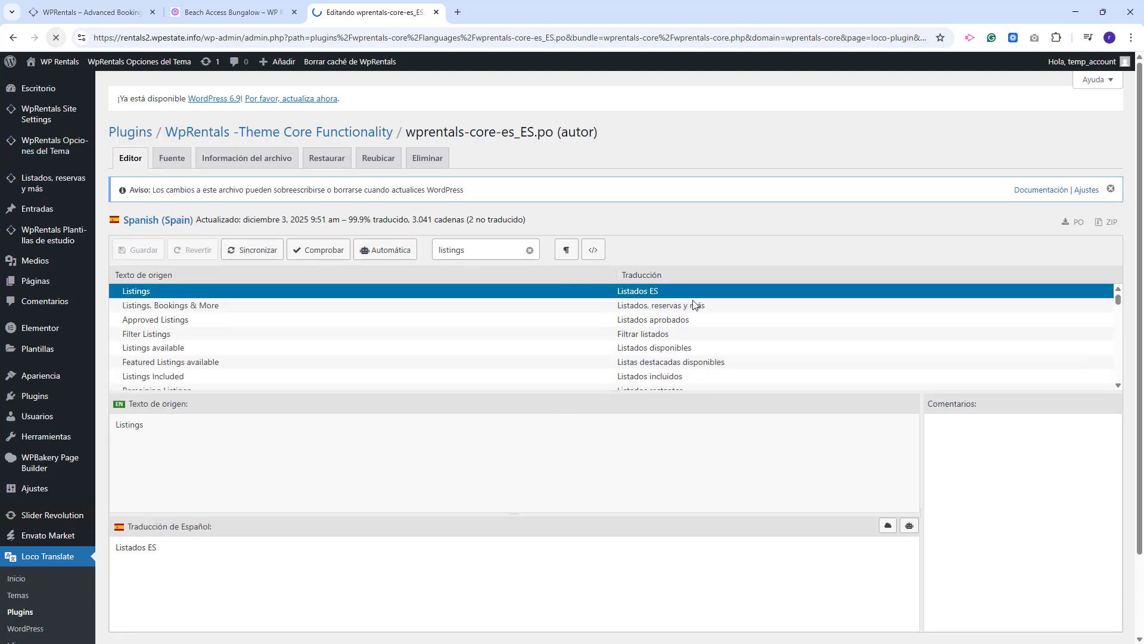
- Open the Beach Access Bungalow listing on the website and examine which labels are translated
mouse_move(146, 186)
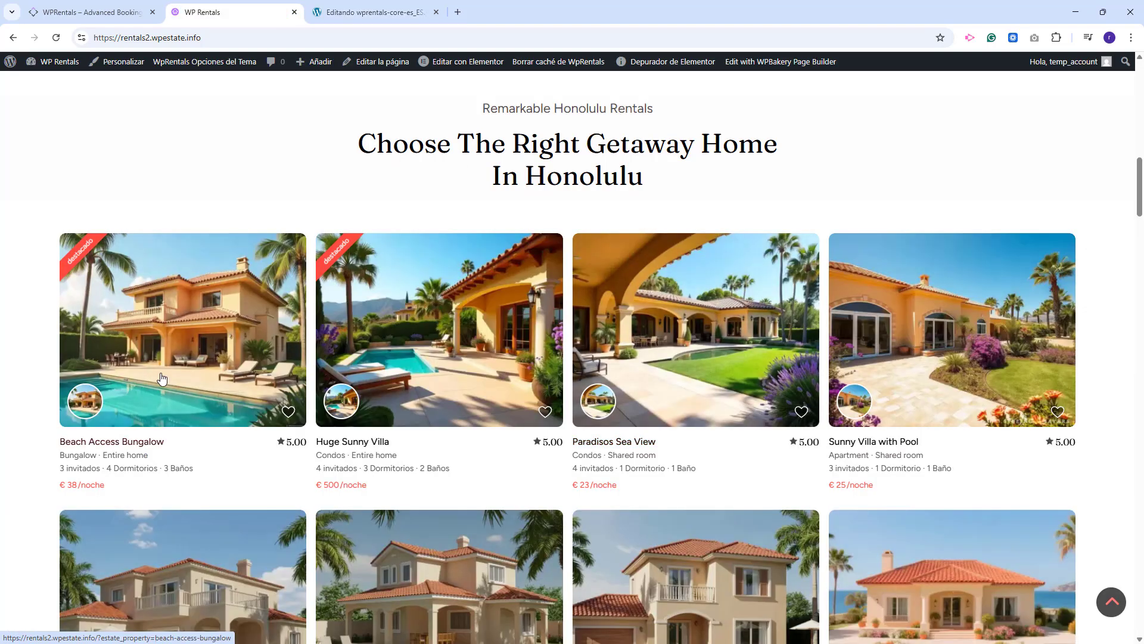
click(241, 306)
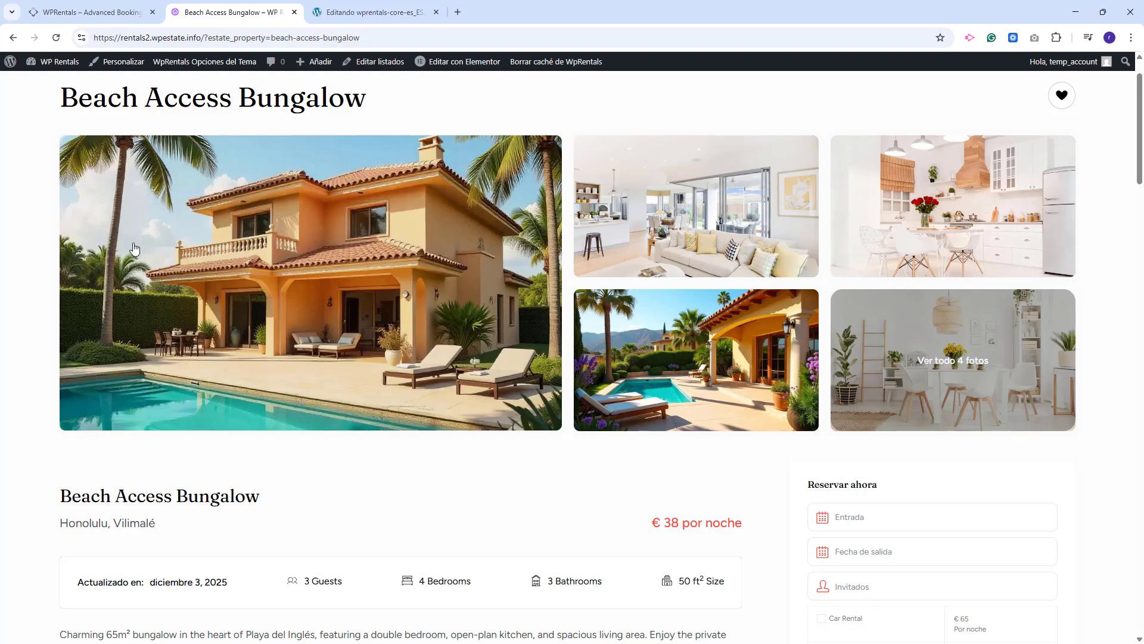
scroll(654, 355, down, 5)
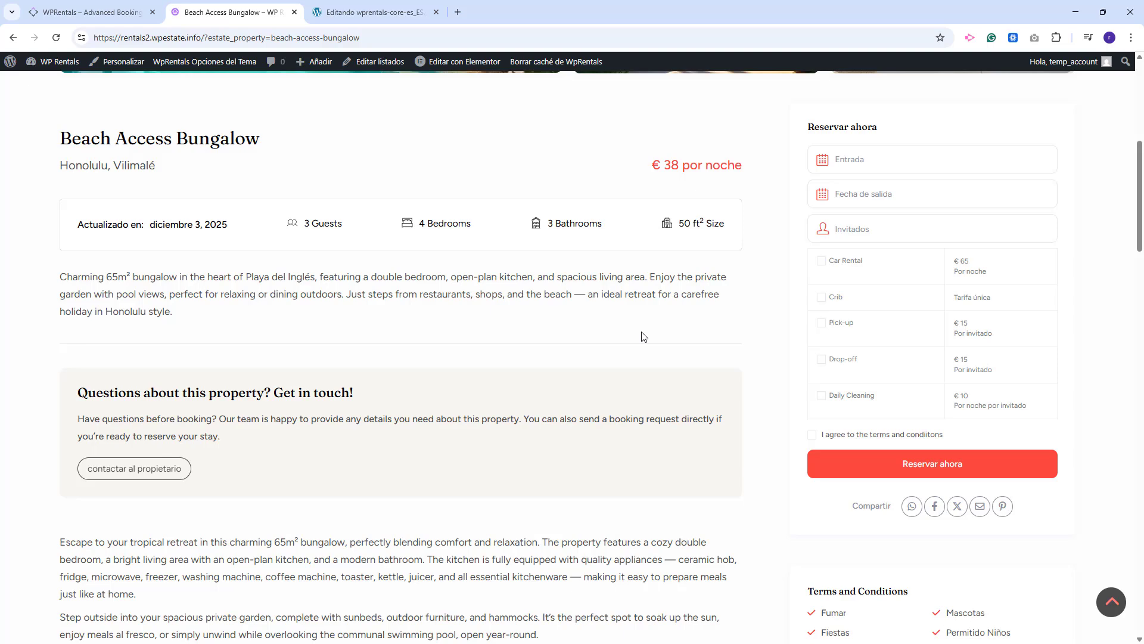
- Find the Property Template among the WpRentals studio templates and open it for editing in Elementor
click(376, 13)
mouse_move(54, 238)
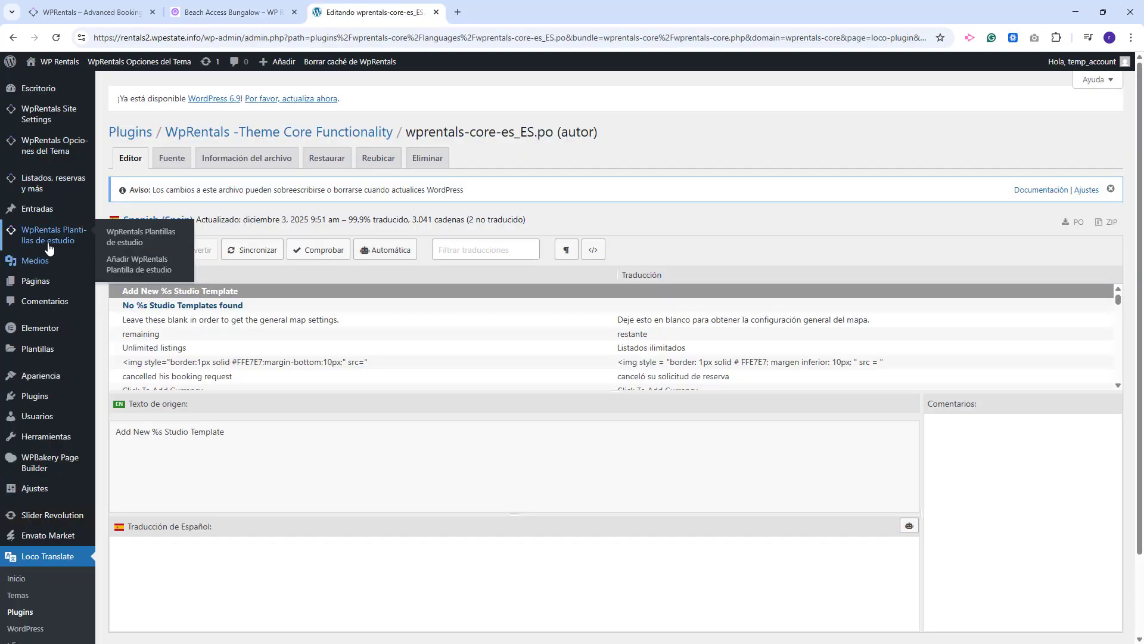
click(126, 242)
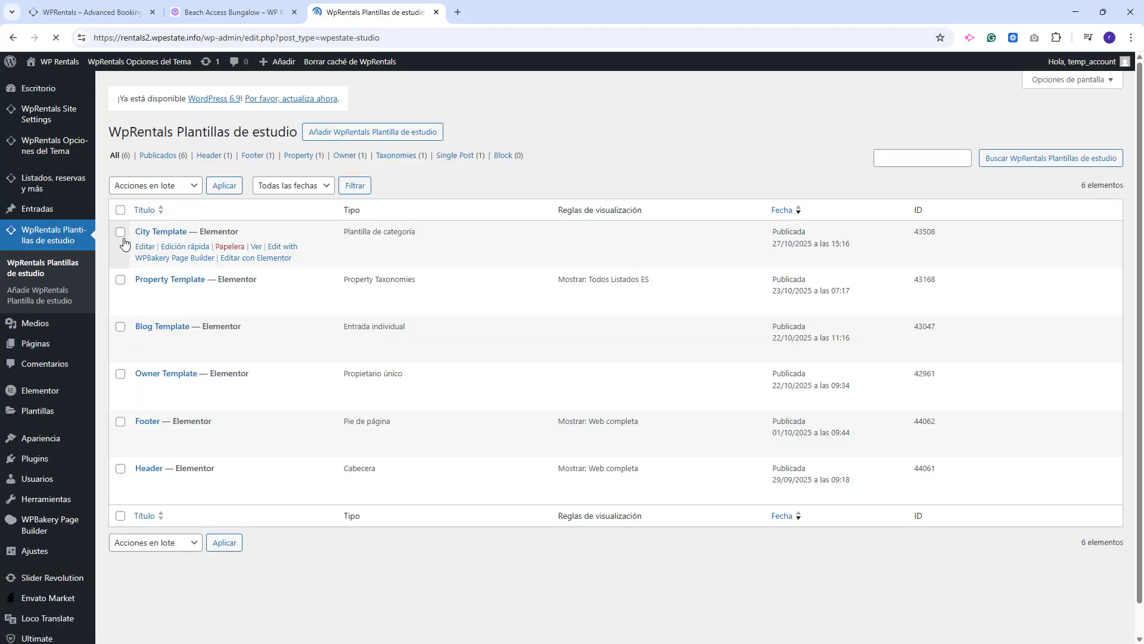
click(357, 158)
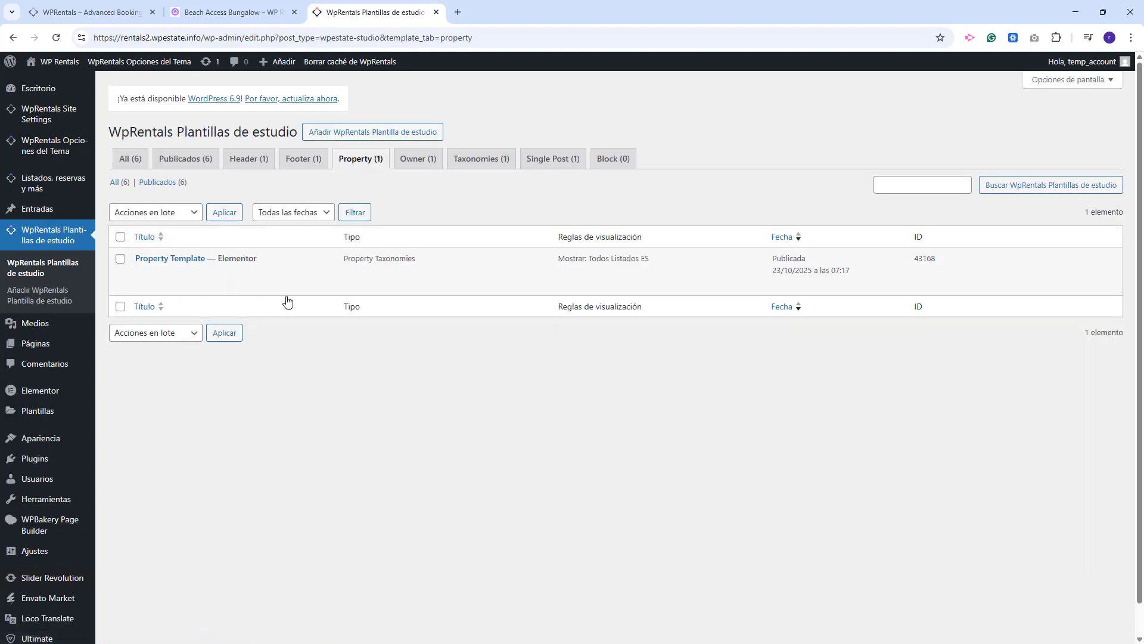
click(256, 285)
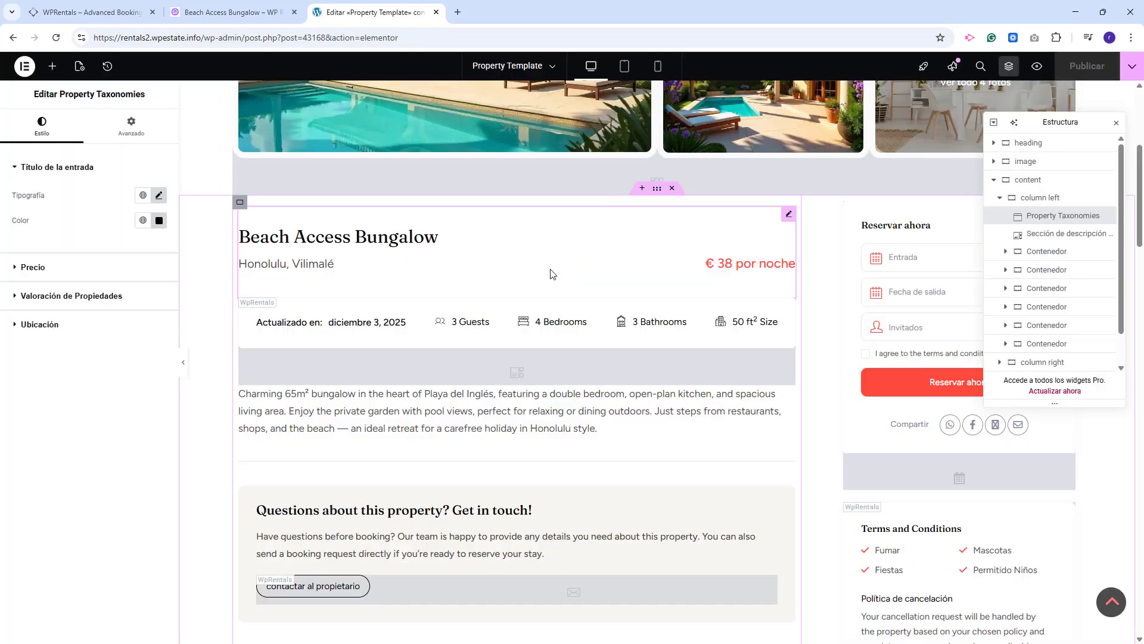
- Inspect the Guest and Bedroom label settings in the Property Template's overview section
click(450, 336)
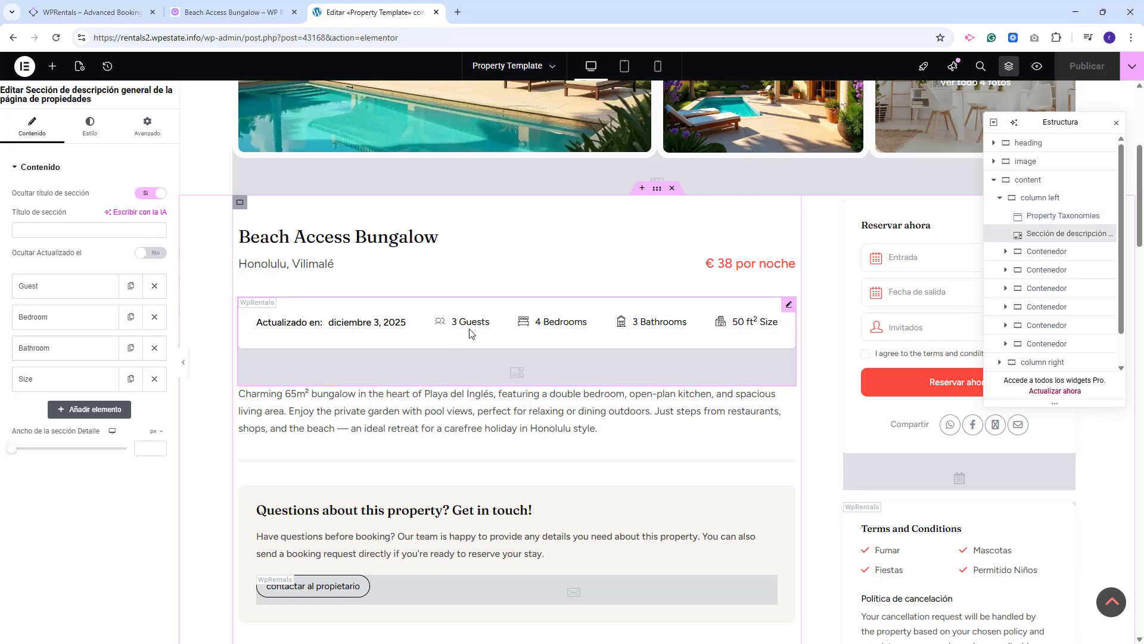
click(67, 287)
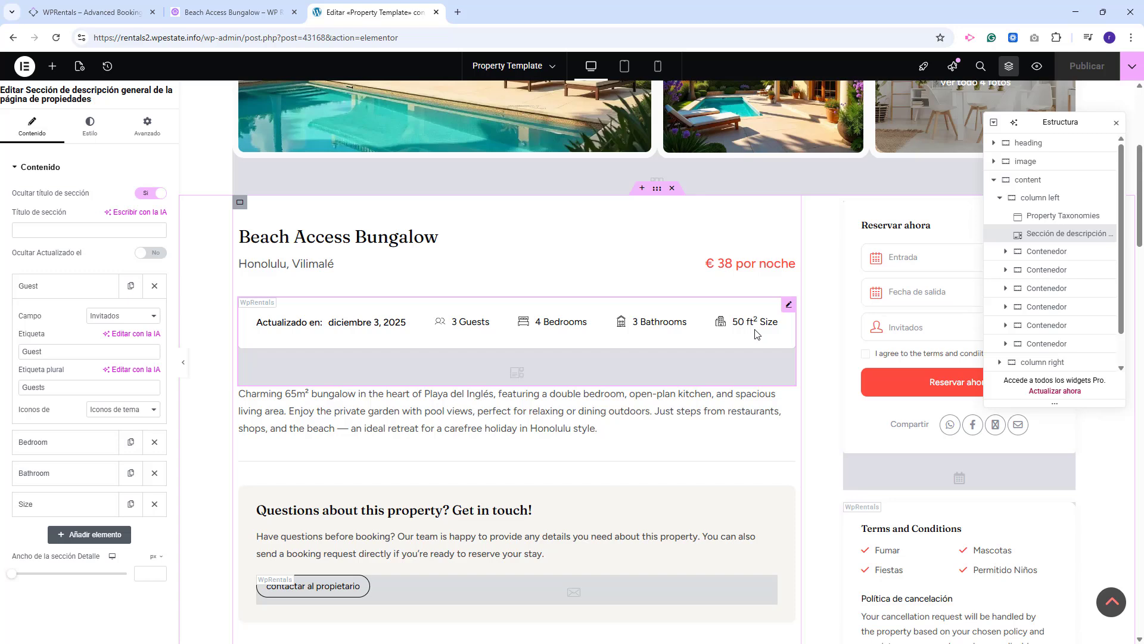
drag(71, 351, 2, 355)
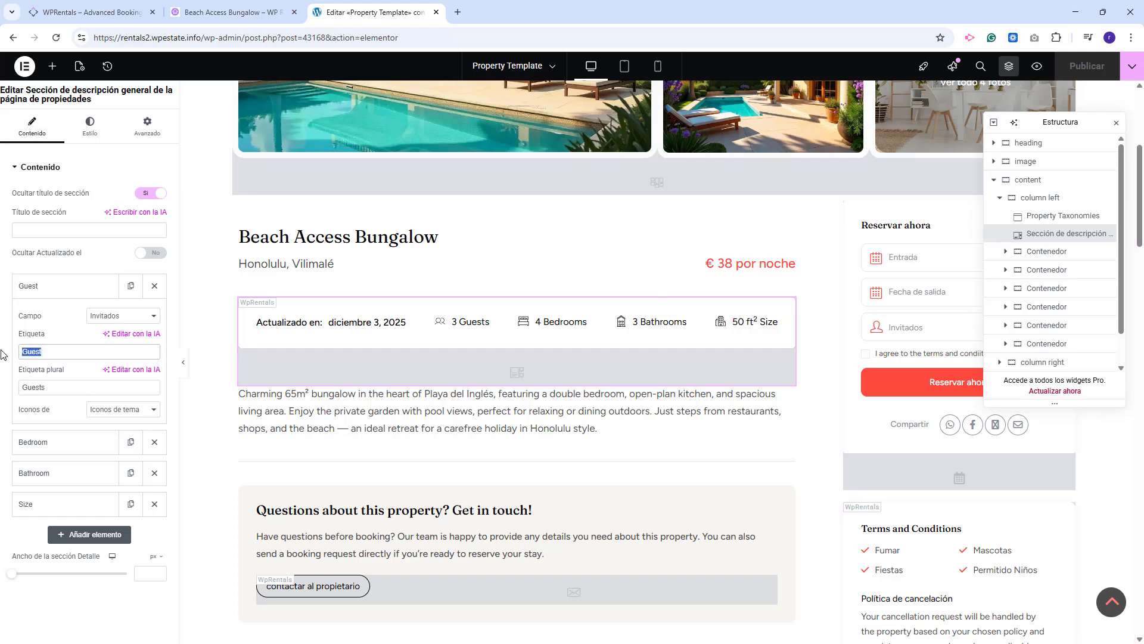
click(82, 353)
click(55, 441)
- Inspect the editable text of the "Have questions before booking?" paragraph and the "Price Details" section title
click(332, 441)
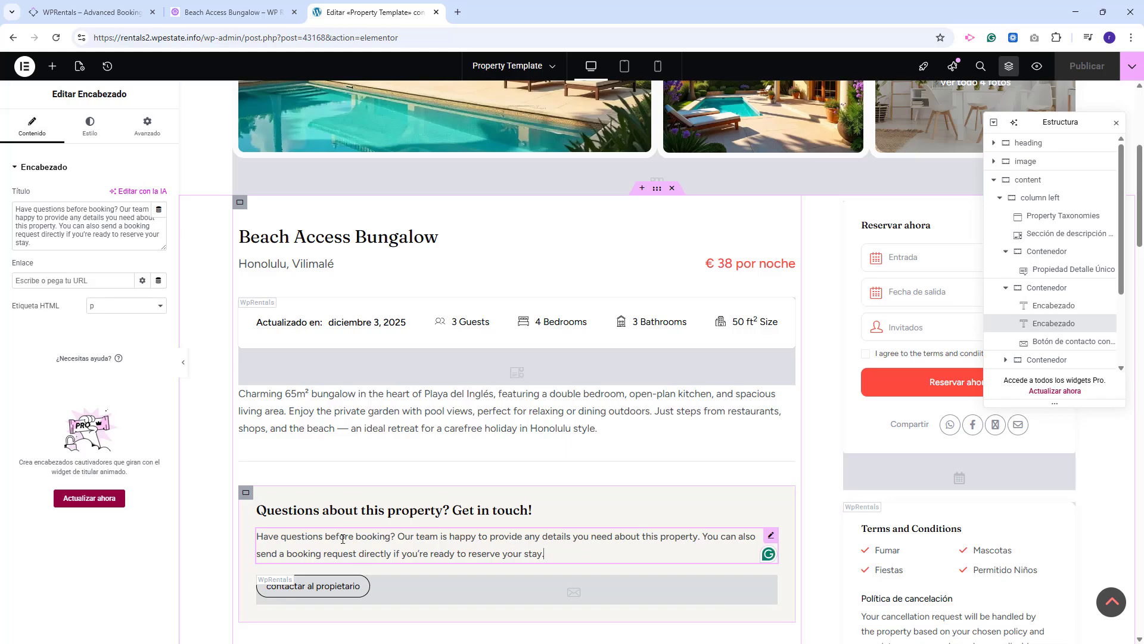
scroll(659, 480, down, 2)
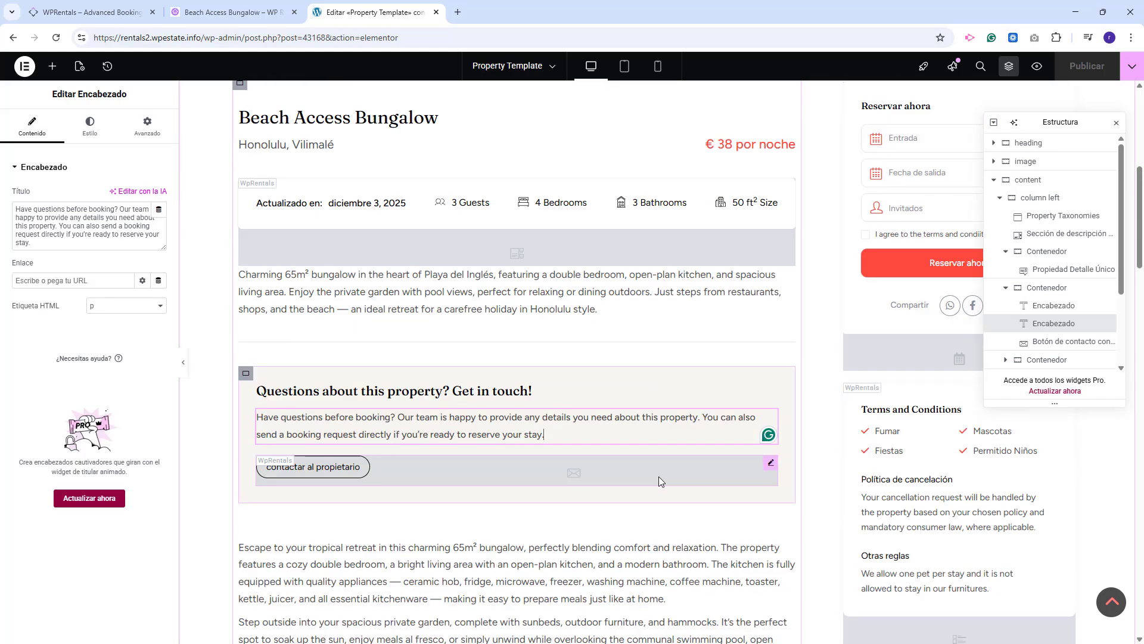
scroll(659, 481, down, 2)
scroll(659, 480, down, 3)
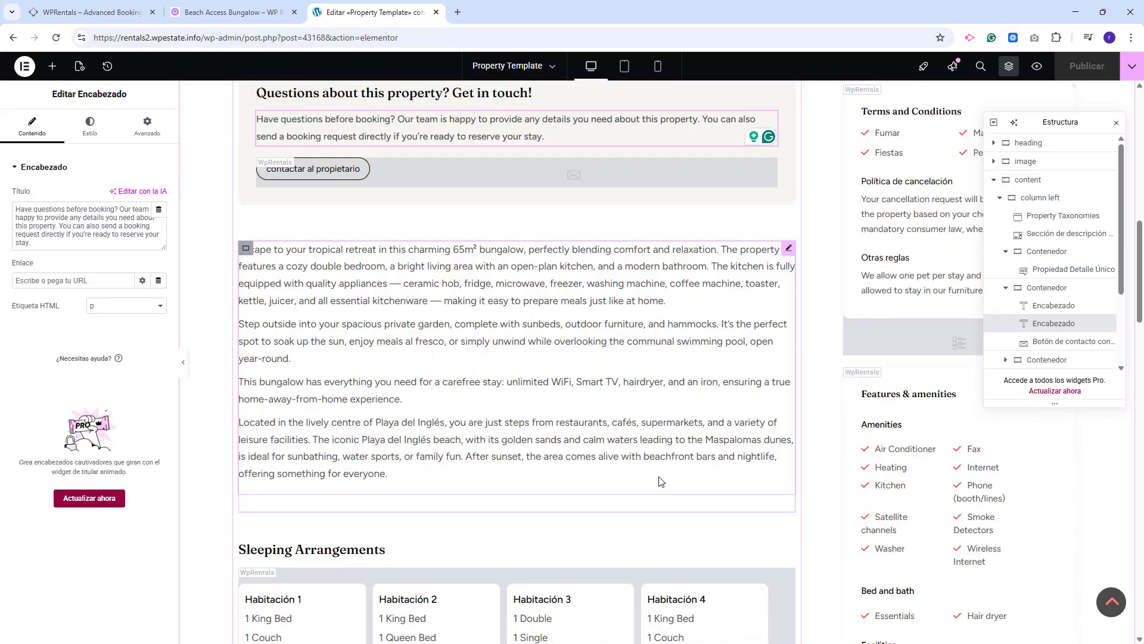
scroll(659, 480, down, 9)
click(363, 234)
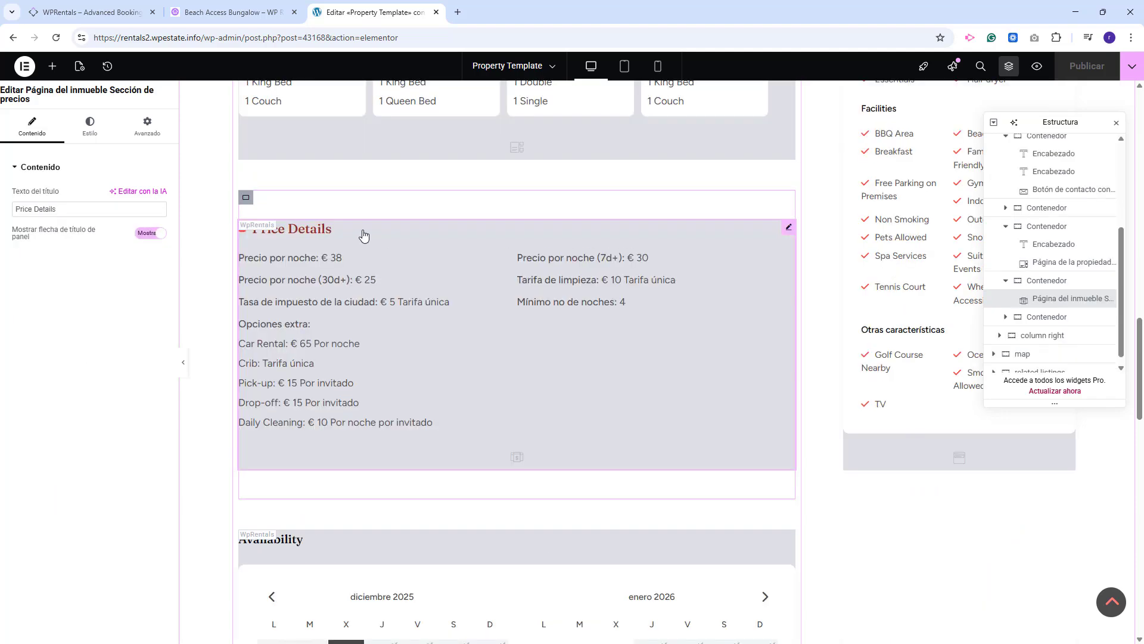
triple_click(22, 207)
- Open the WordPress dashboard from the listing page in a new tab and show the WpRentals studio templates list
click(229, 12)
right_click(48, 71)
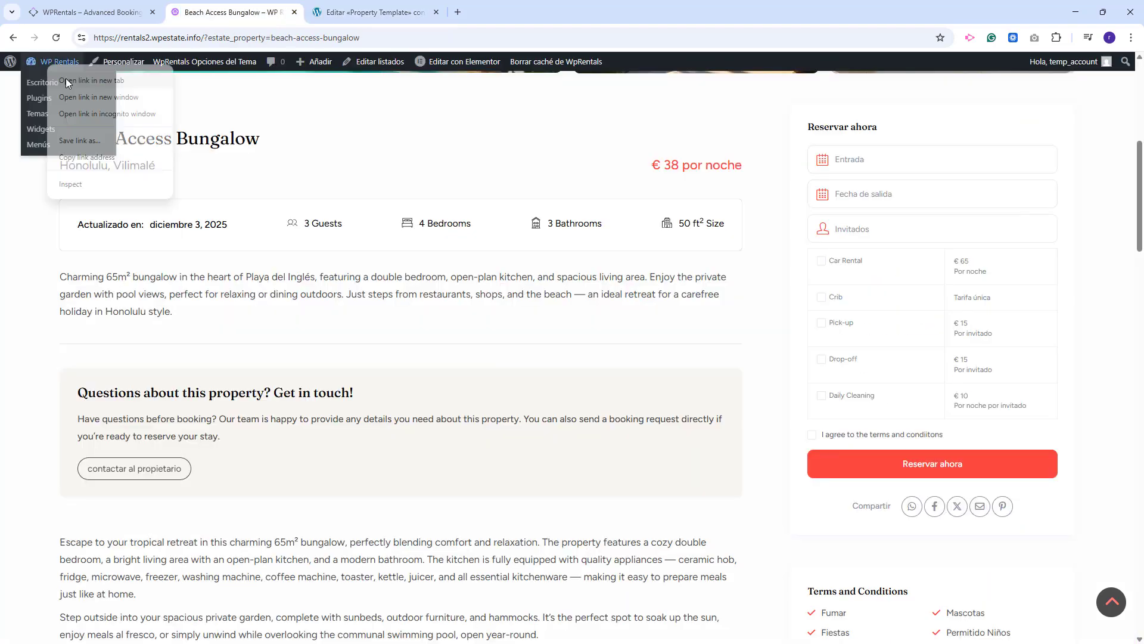
click(66, 81)
click(119, 267)
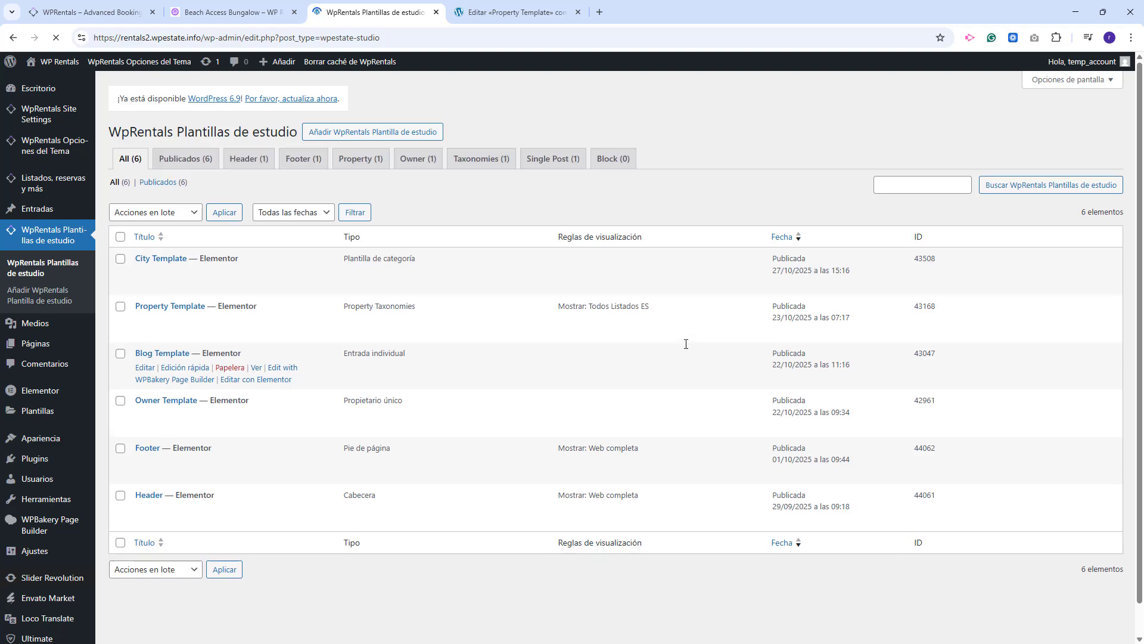
- Set the Property Template's Localización to Inactivo, save the template and reload the Beach Access Bungalow listing page
click(145, 320)
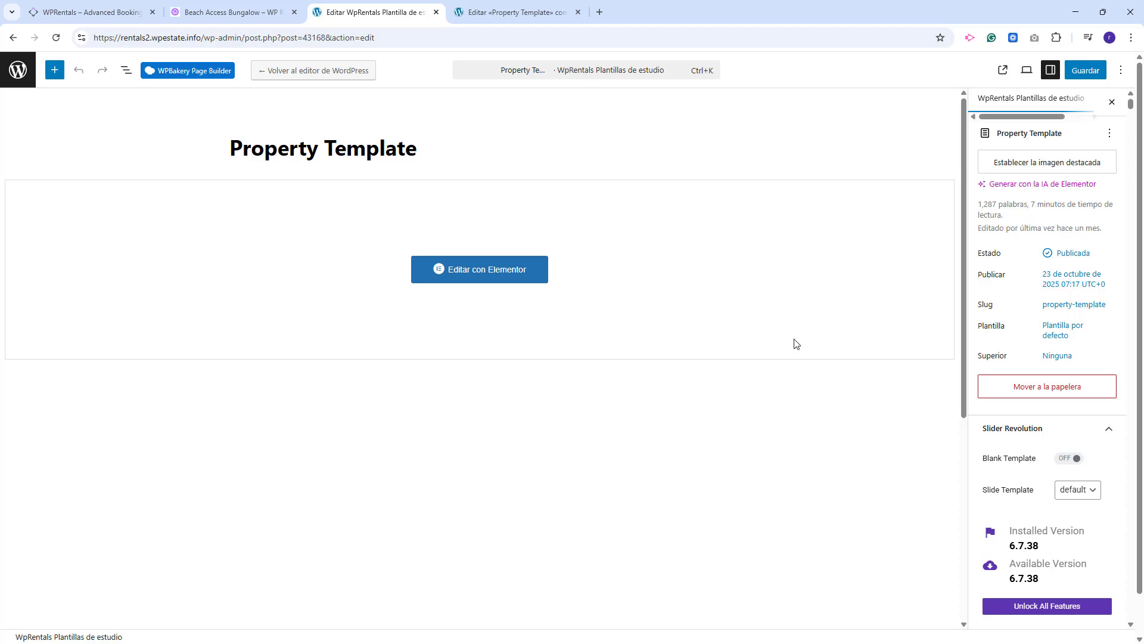
scroll(603, 358, down, 5)
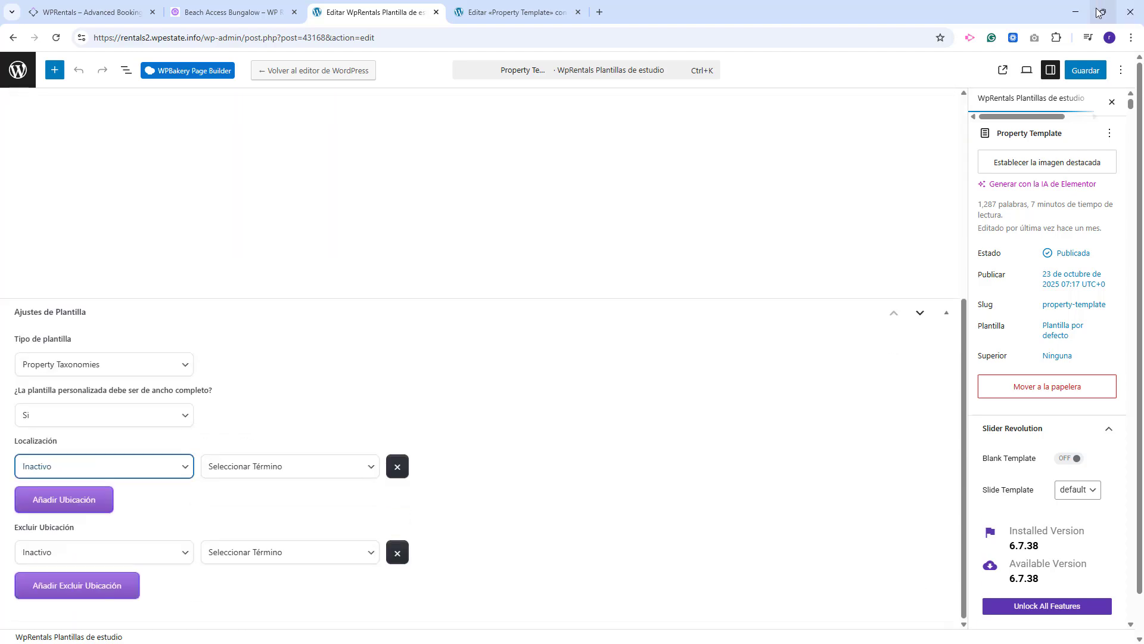
click(1086, 71)
click(232, 12)
click(56, 38)
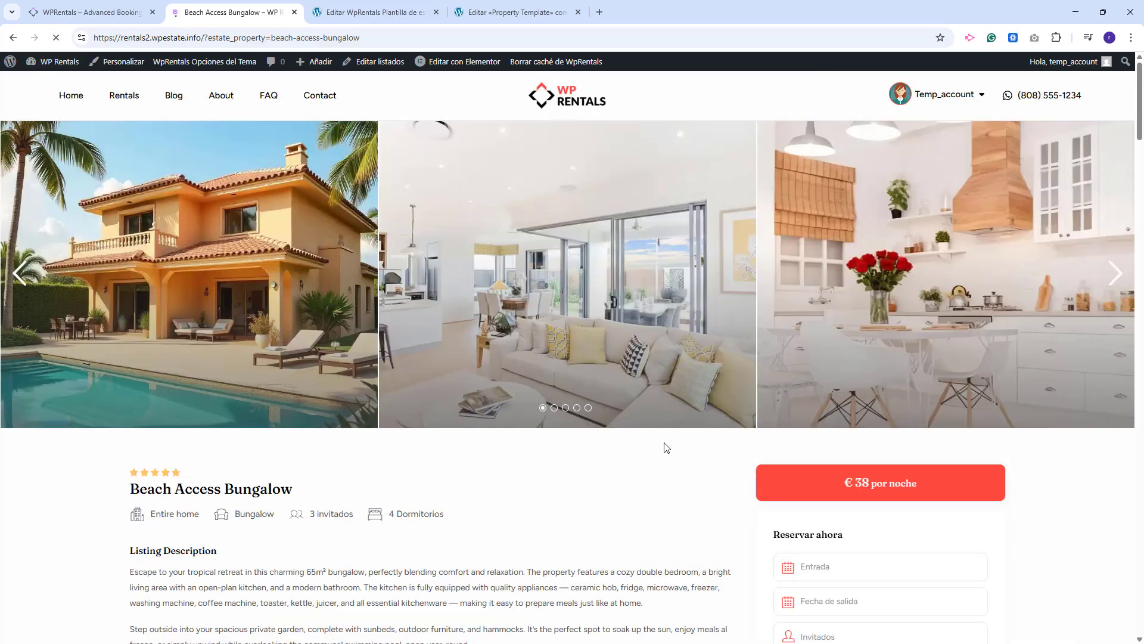
- Open the Beach Access Bungalow listing for editing and inspect its title, description and Propiedad media fields
scroll(596, 429, down, 3)
triple_click(251, 310)
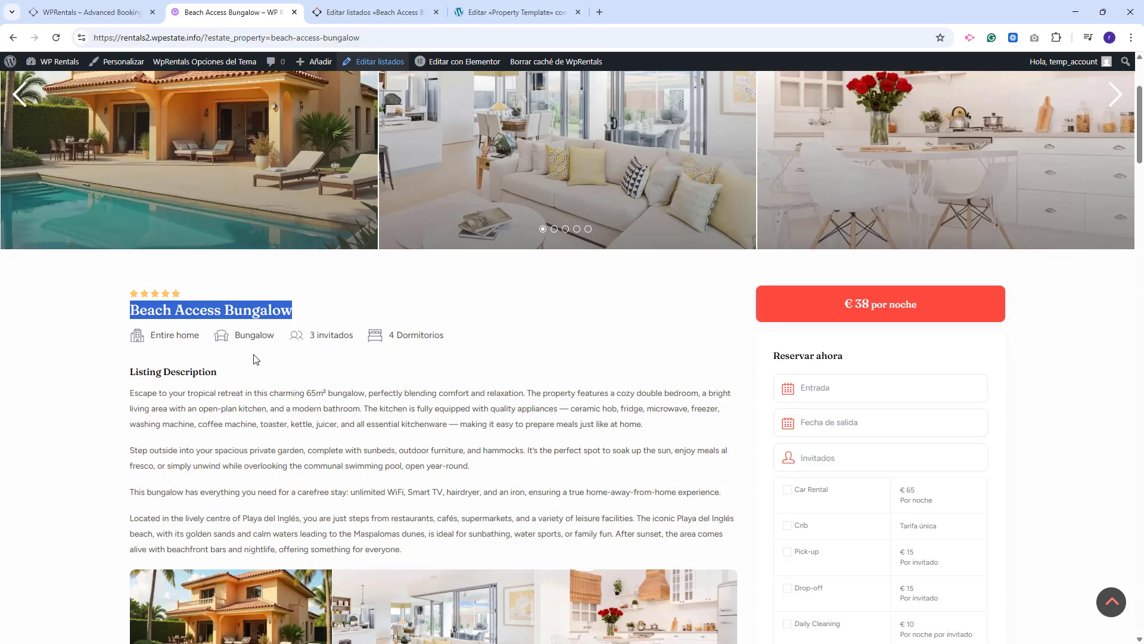
key(ctrl+Tab)
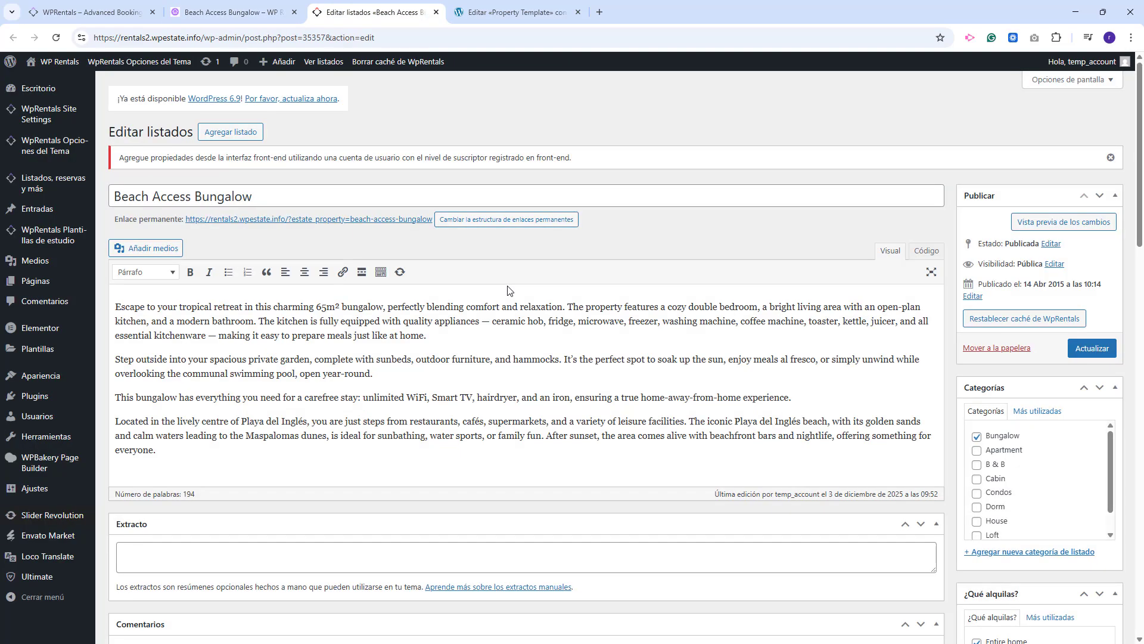
click(276, 194)
key(ctrl+a)
click(857, 378)
key(ctrl+a)
scroll(857, 378, down, 8)
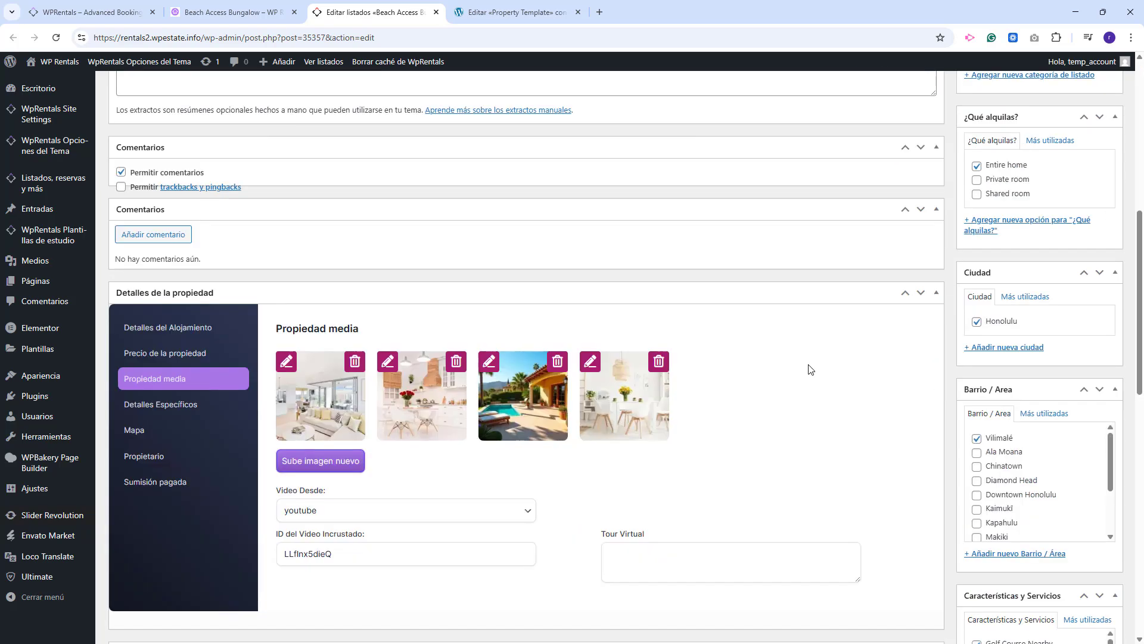
- Review the text of the listing page's description, price, sleeping, address, details, features and availability sections
key(ctrl+shift+Tab)
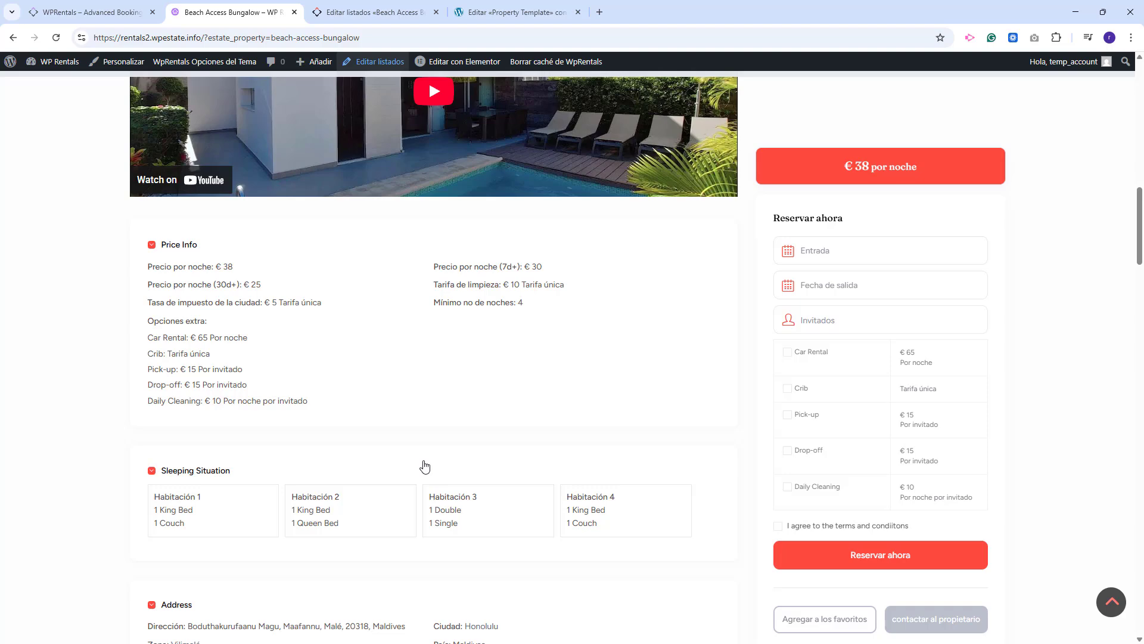
scroll(435, 429, up, 9)
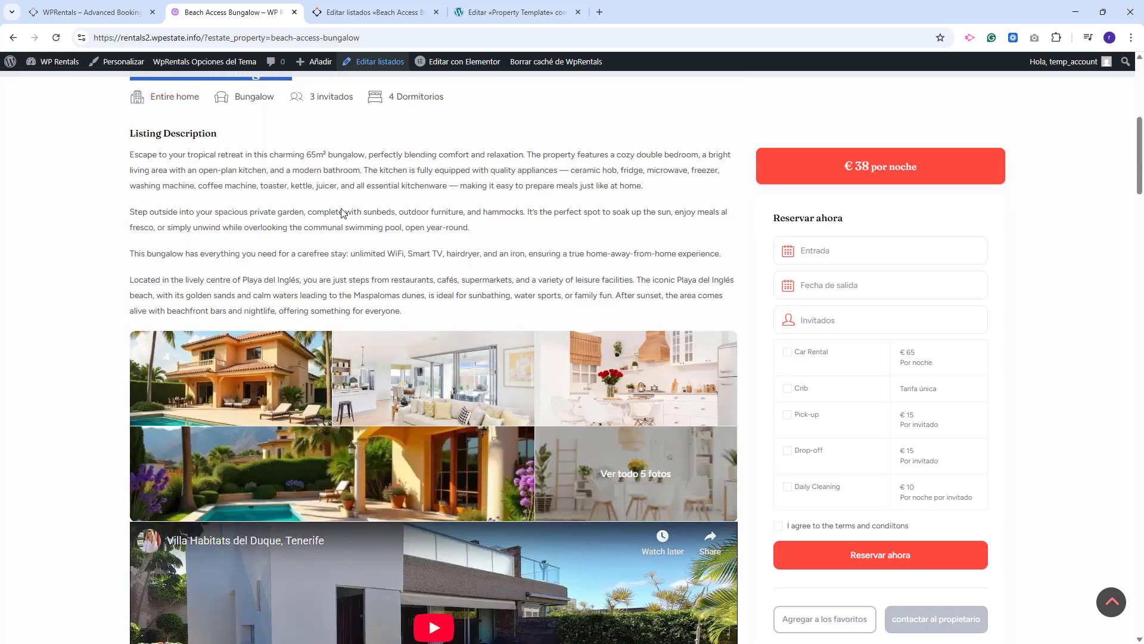
scroll(357, 239, down, 4)
scroll(373, 265, down, 8)
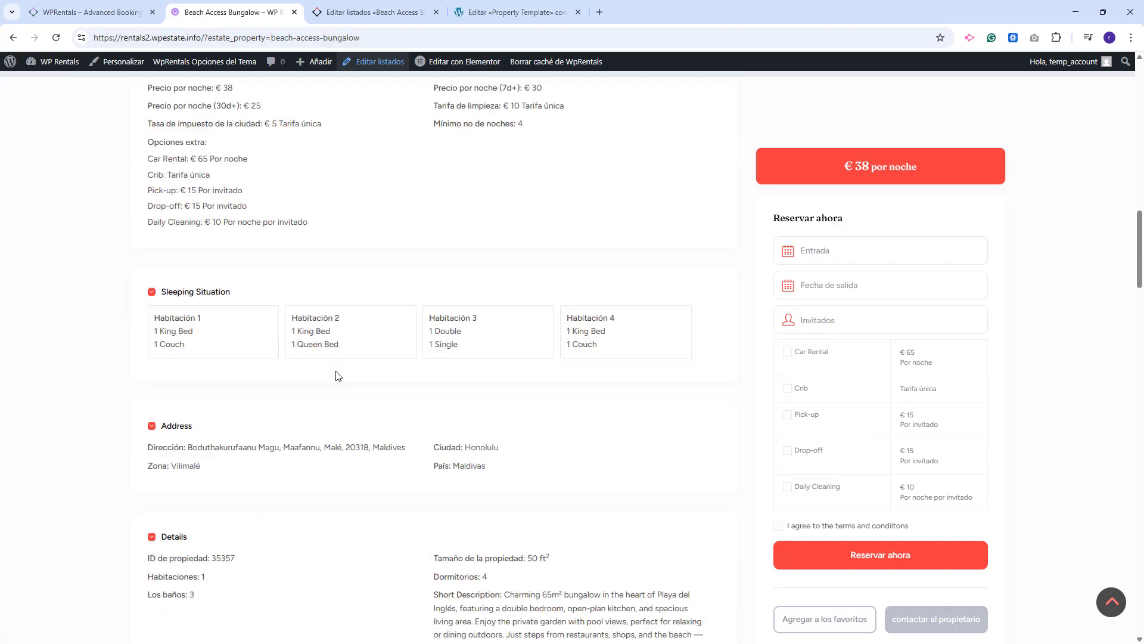
scroll(286, 393, down, 6)
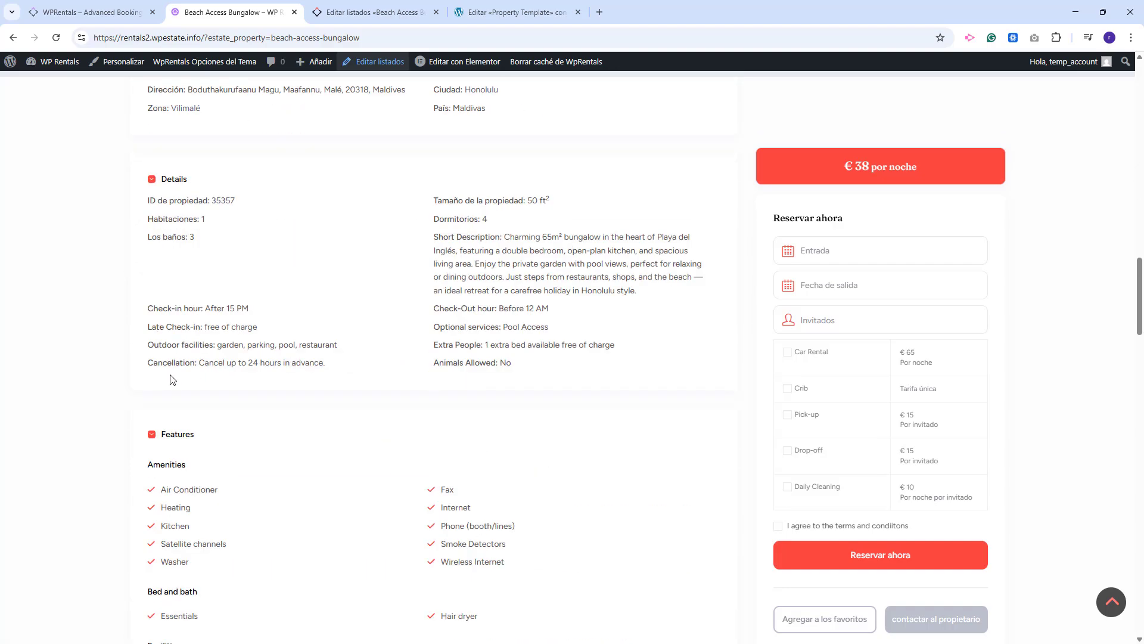
scroll(472, 531, down, 3)
scroll(566, 465, down, 10)
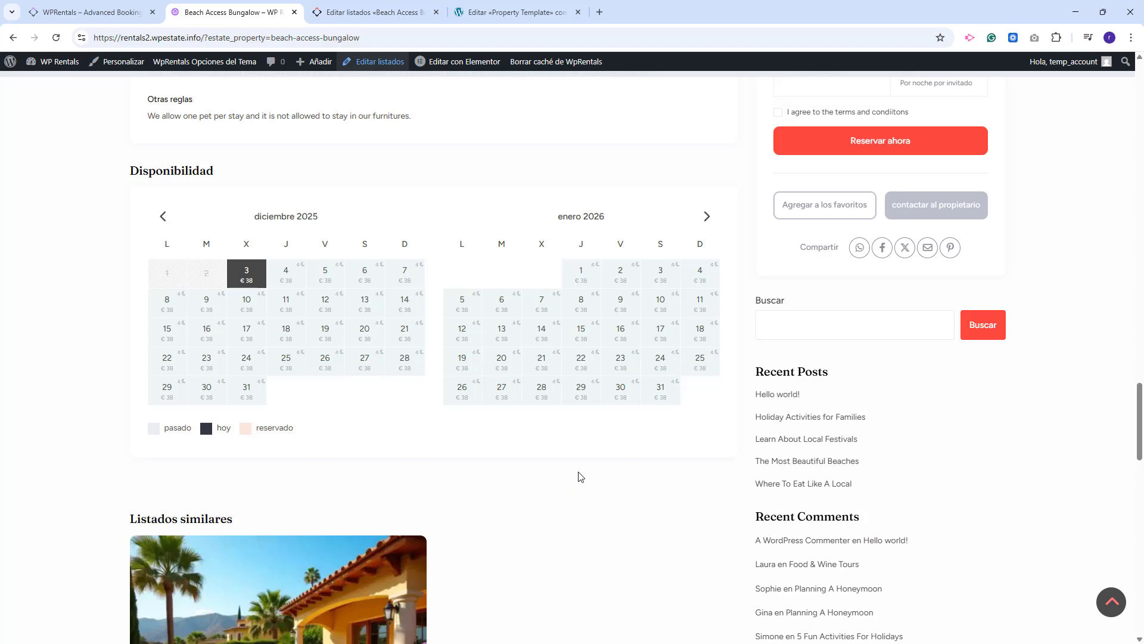
- Inspect the Listing Custom Fields labels and dropdown values in the theme options and compare them with the listing page's Details section
click(333, 12)
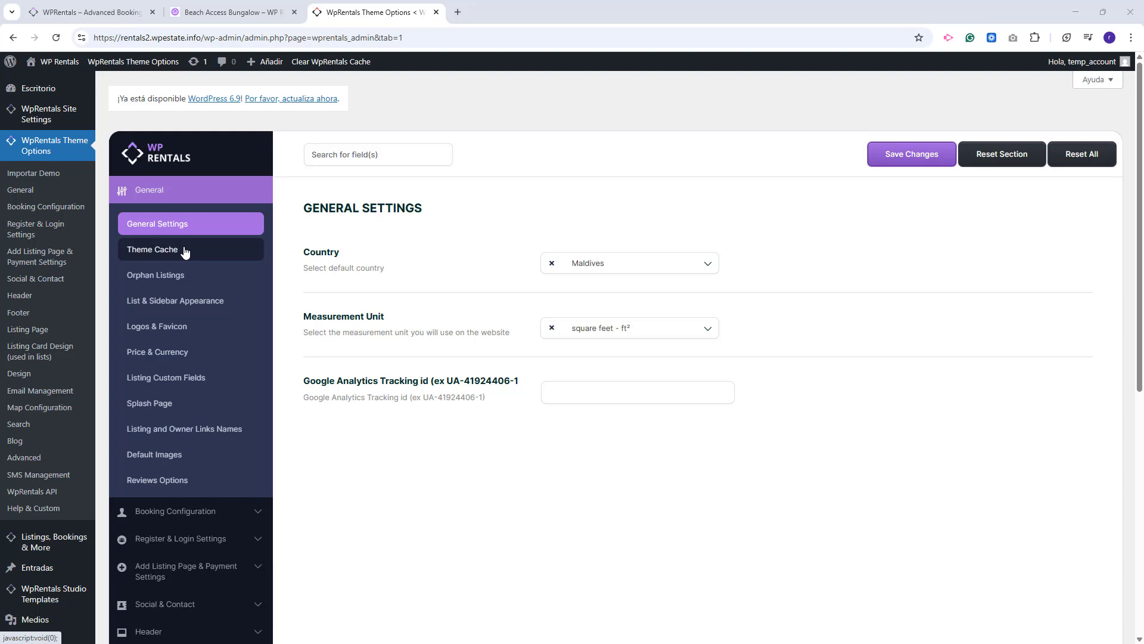
click(221, 385)
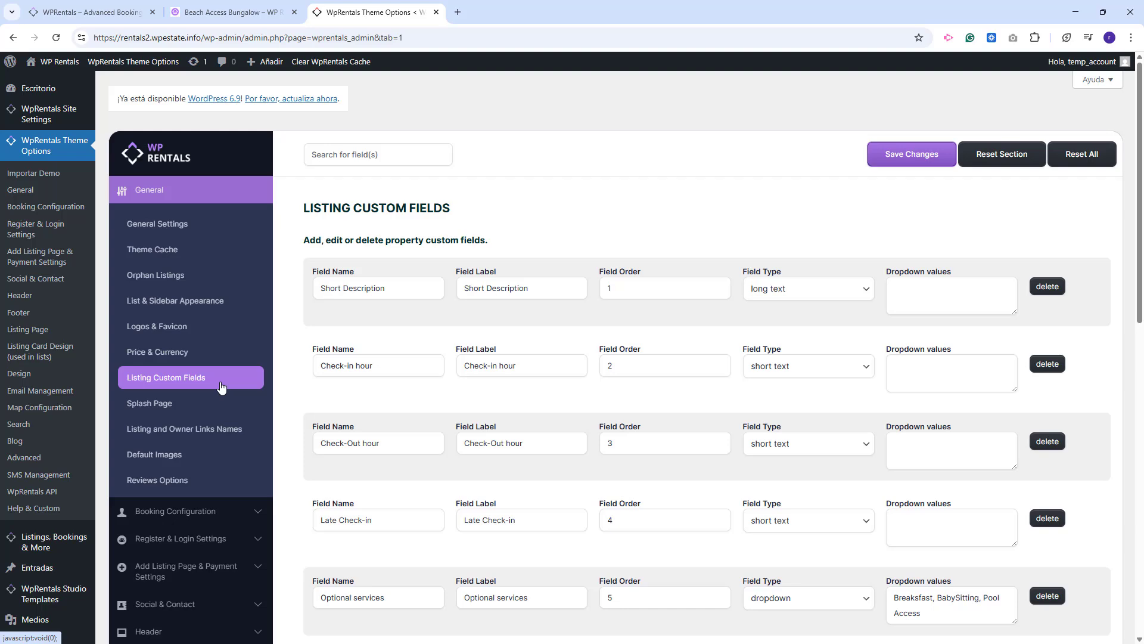
drag(463, 287, 585, 288)
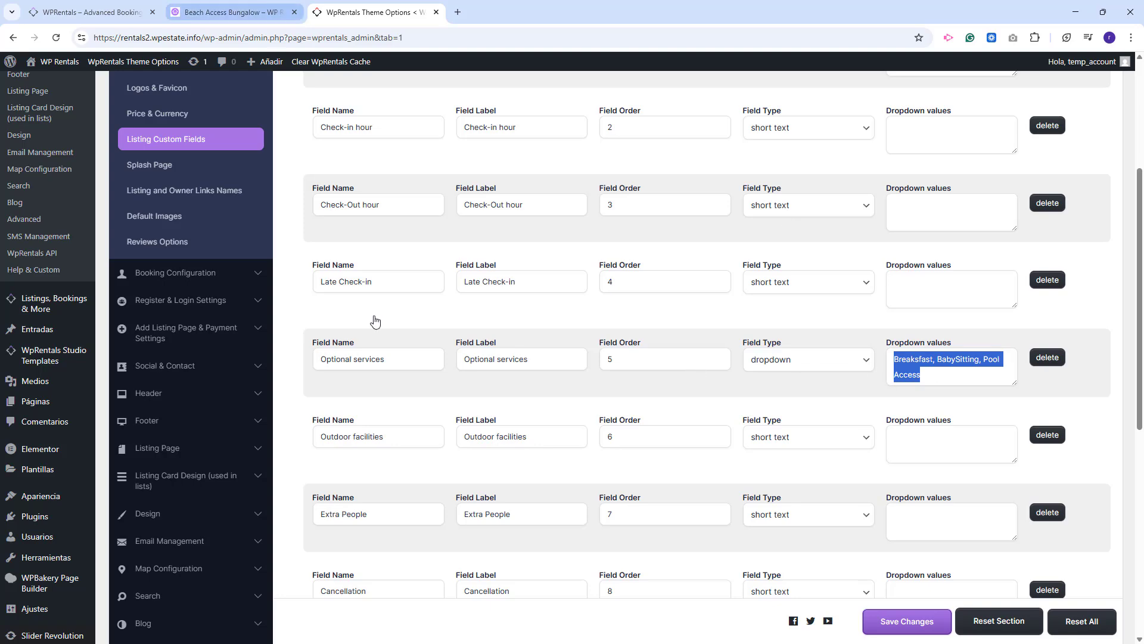
key(ctrl+shift+Tab)
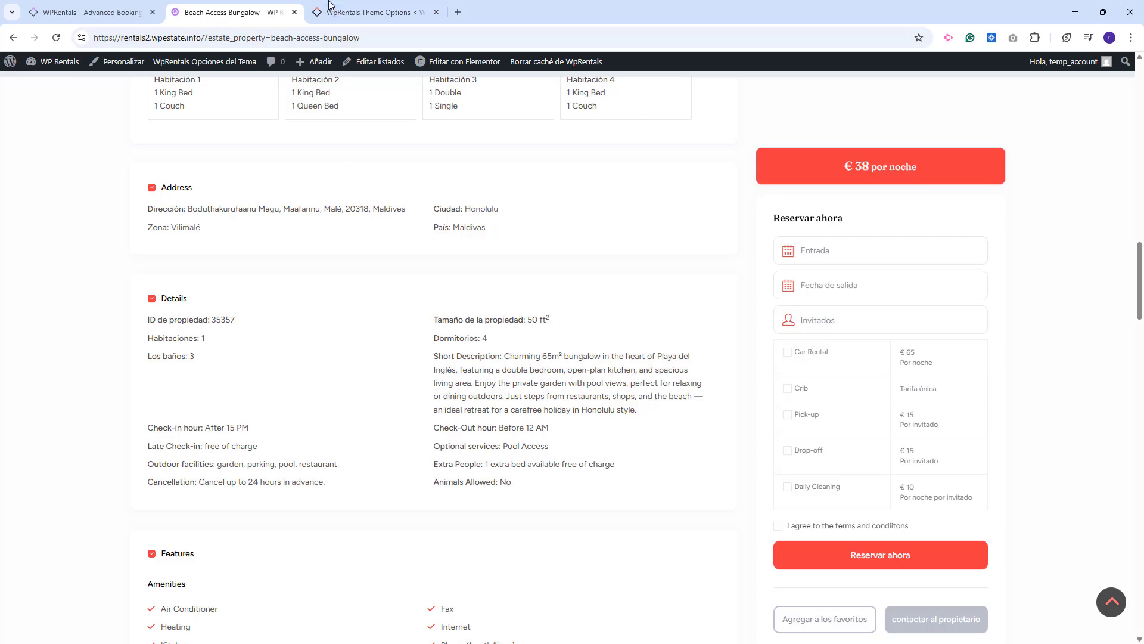
- Open the Listings Page Text Labels in the theme options and compare them with the section titles on the listing page
click(372, 12)
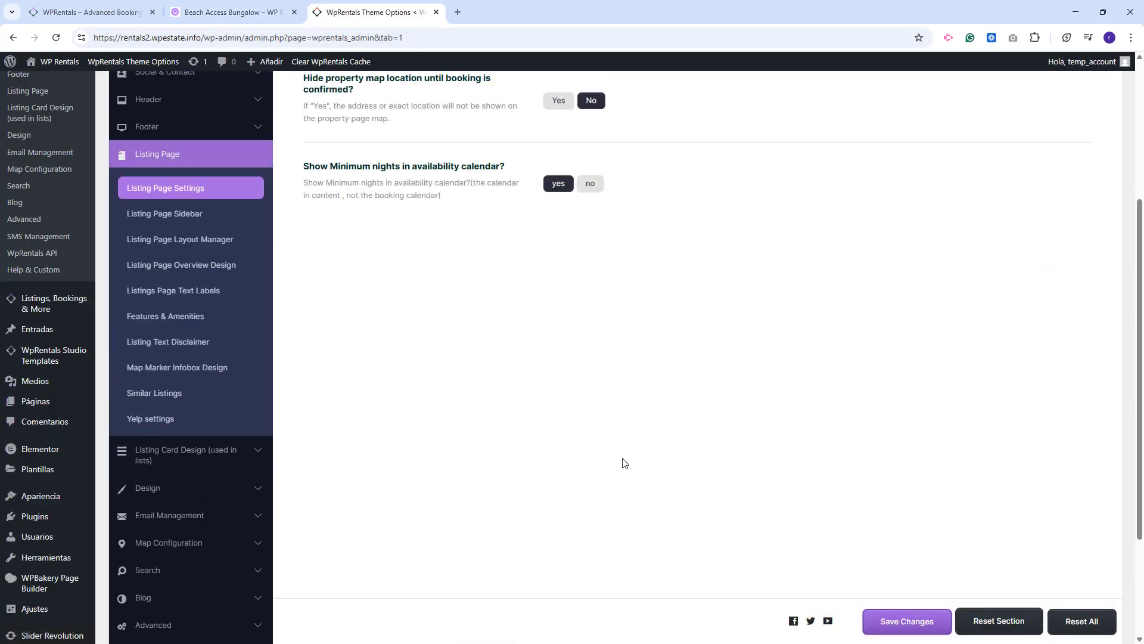
click(176, 293)
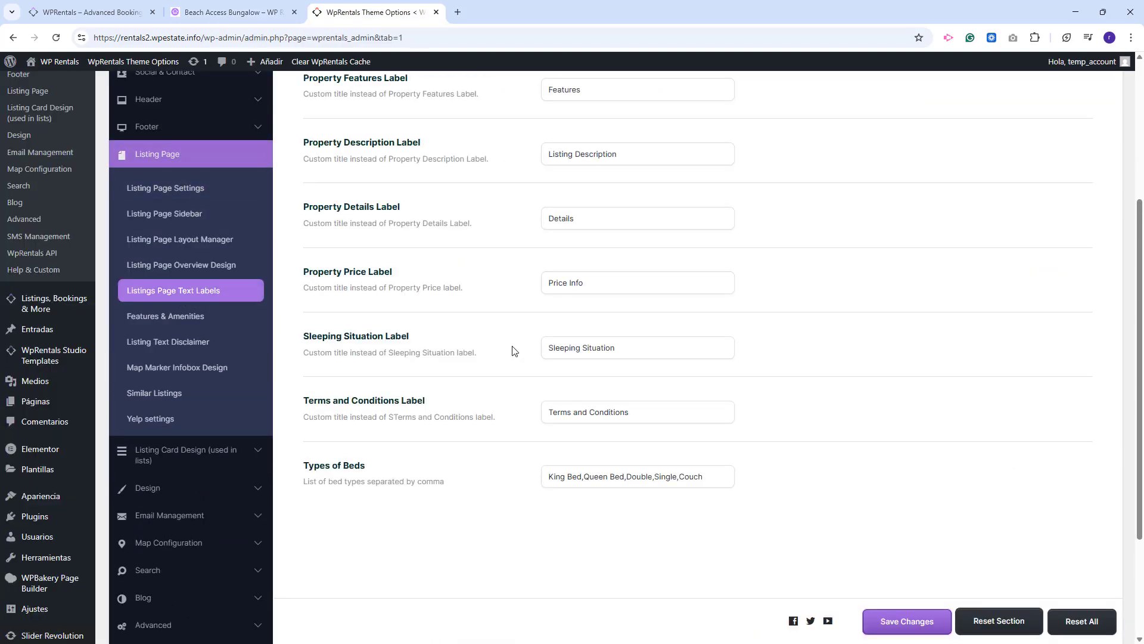
scroll(514, 350, up, 2)
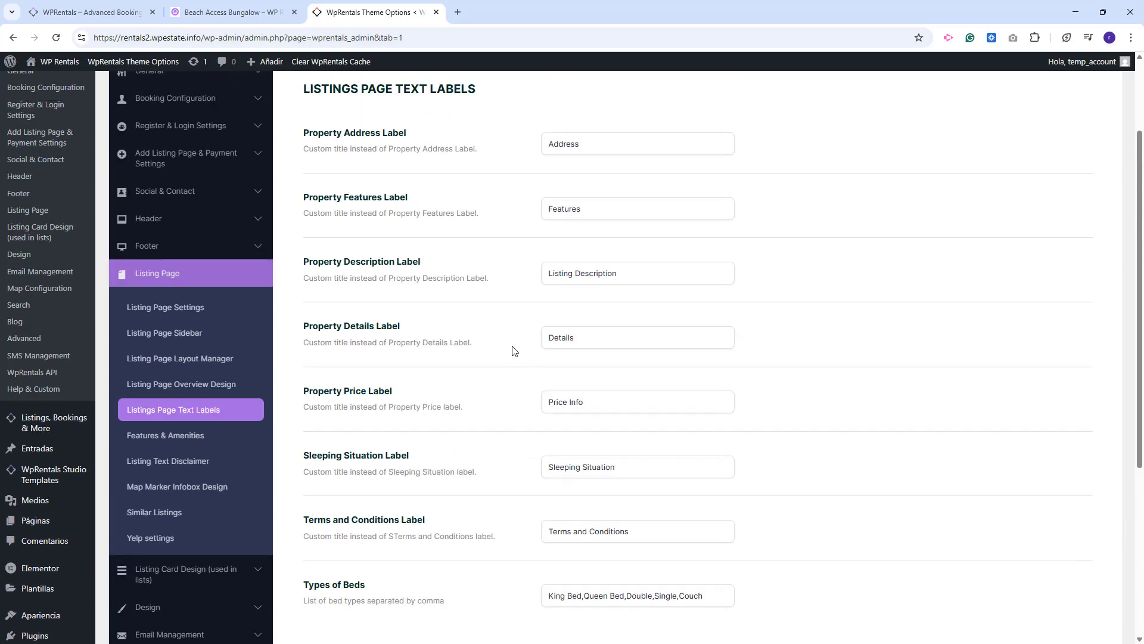
click(256, 9)
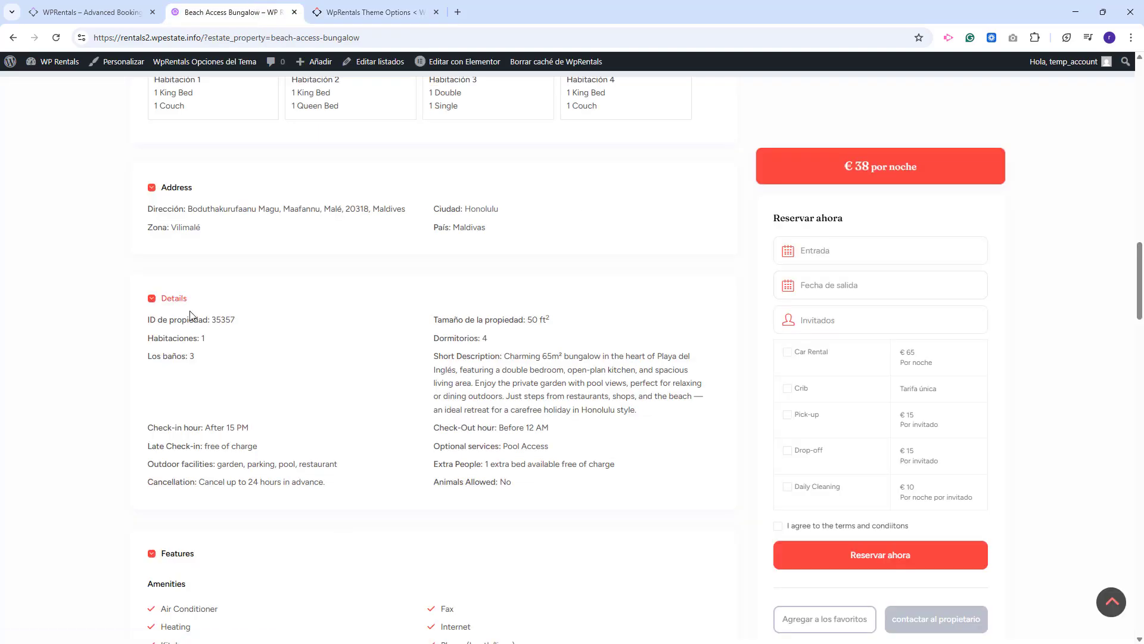
- Append "Es" to the Address, Features, Listing Description and Details labels and "ES" to Price Info and Sleeping Situation, and save the settings
click(316, 11)
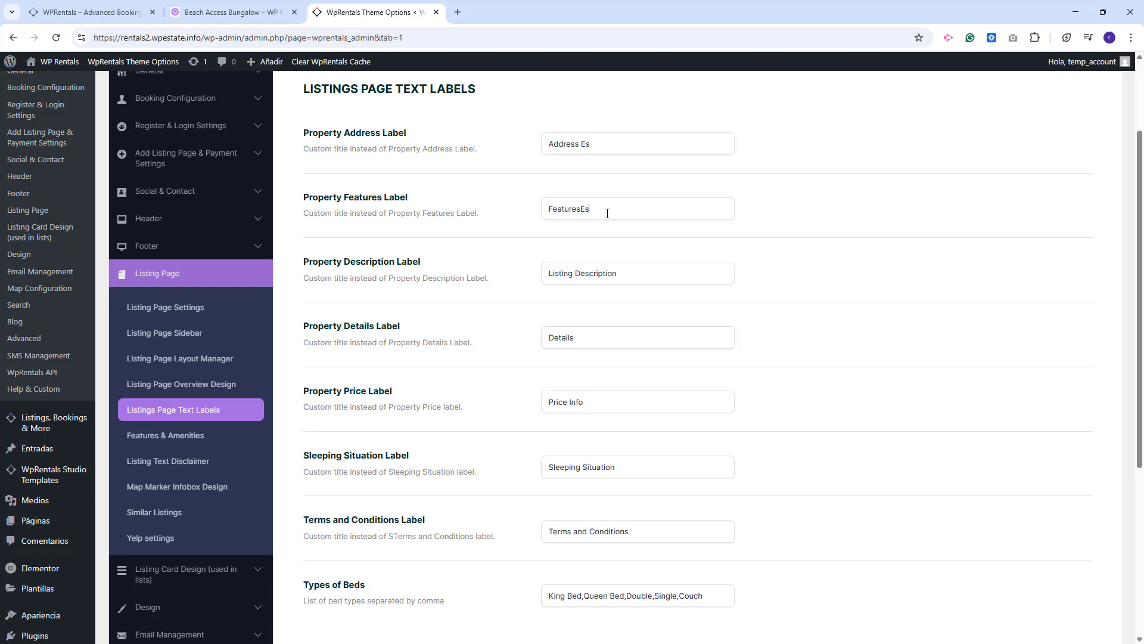
click(637, 271)
text(Es)
key(Return)
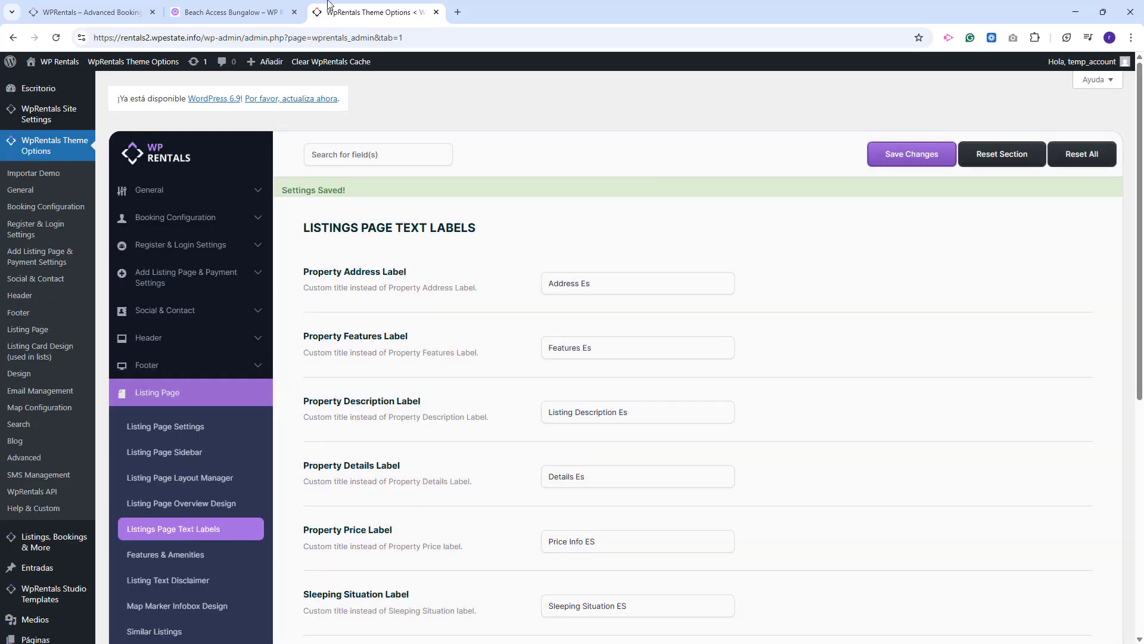
- Reload the Beach Access Bungalow listing page and check its section titles and category terms
key(ctrl+shift+Tab)
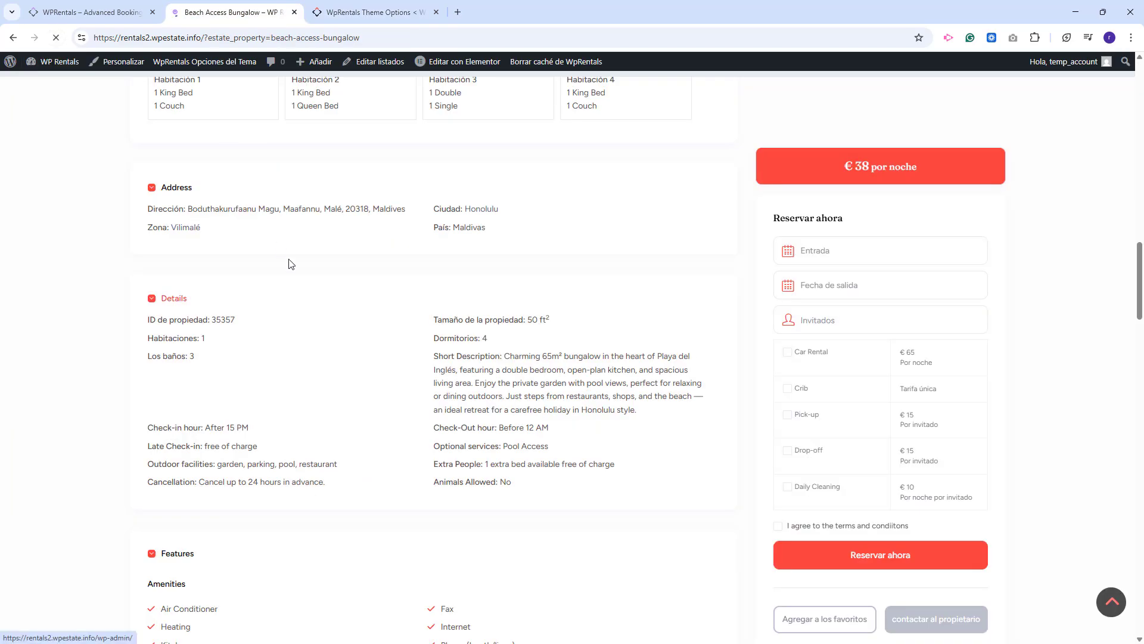
key(F5)
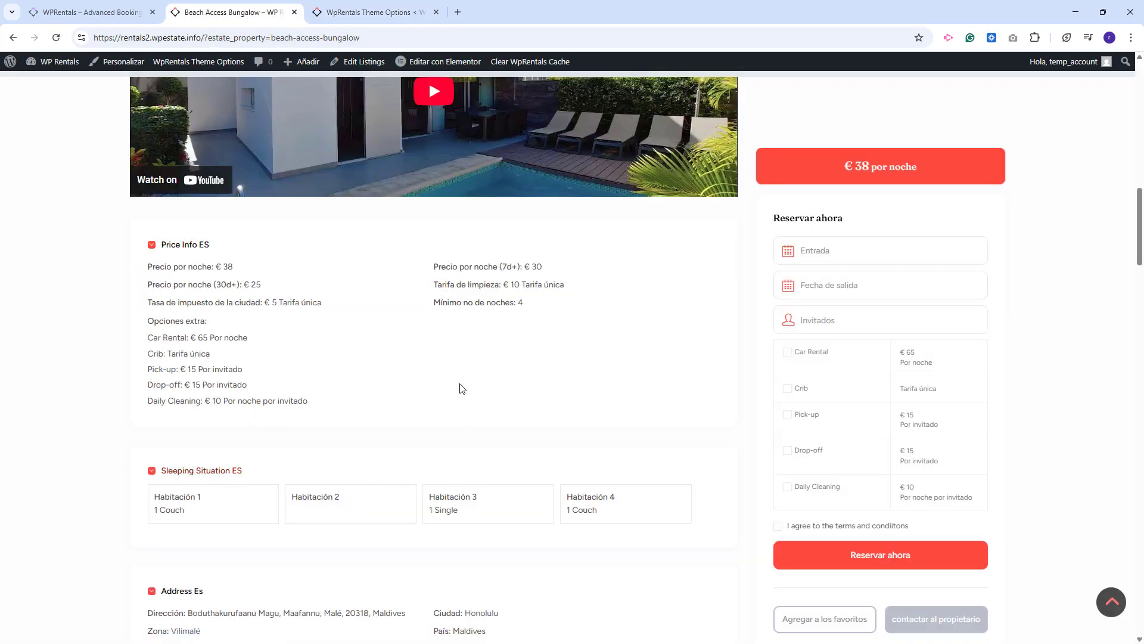
scroll(457, 385, down, 5)
scroll(452, 371, down, 7)
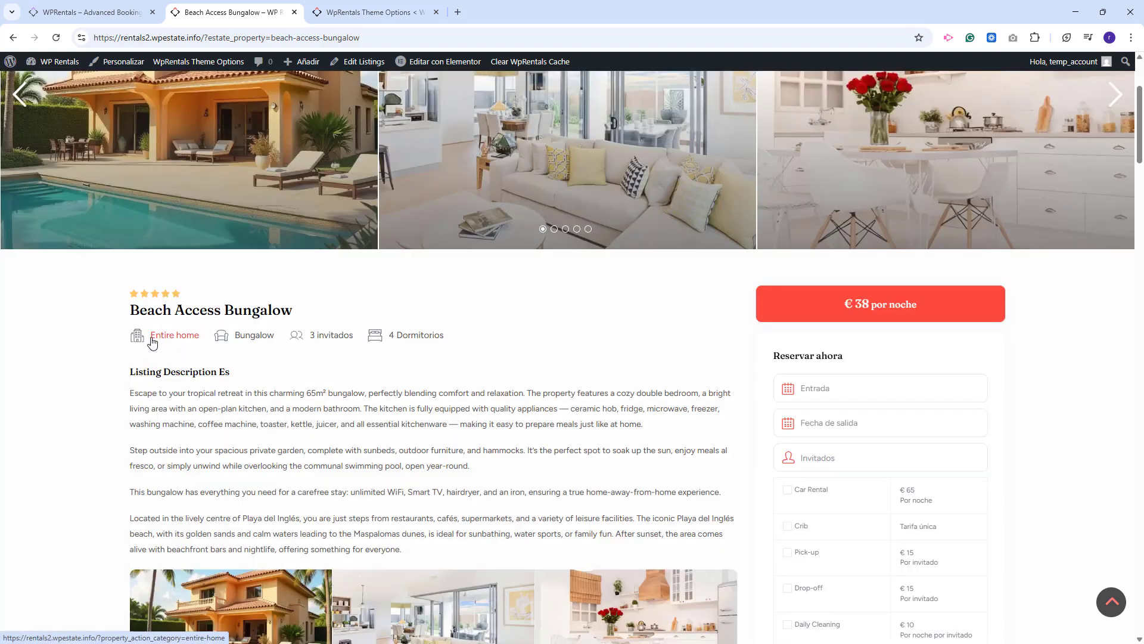
scroll(638, 414, down, 16)
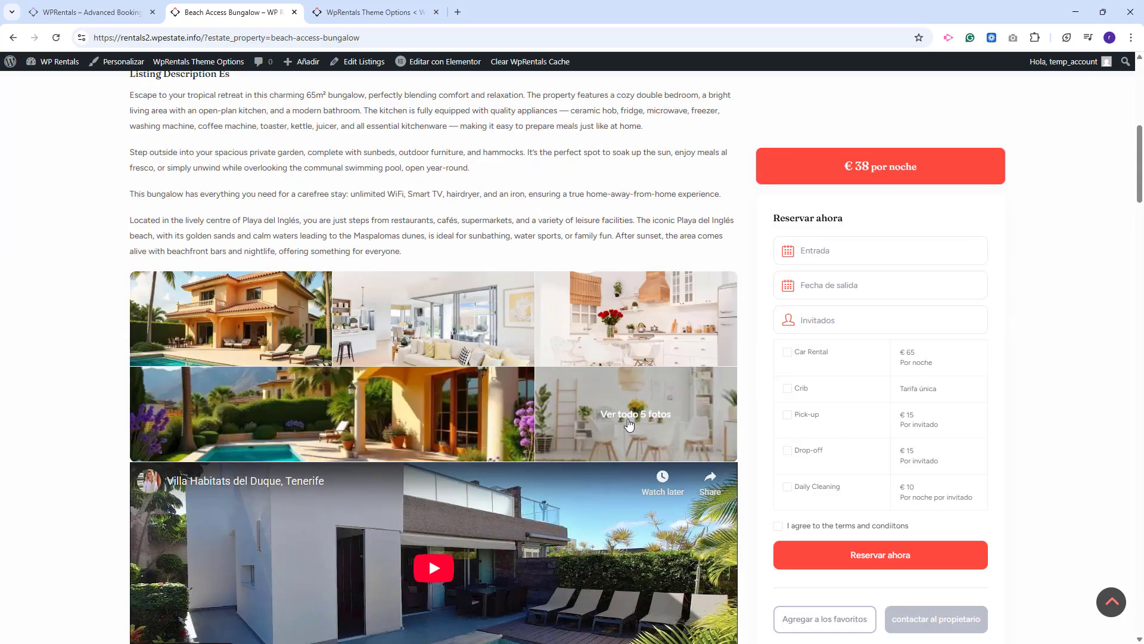
- Return to the WordPress dashboard and show the list of Listing Categories
click(345, 13)
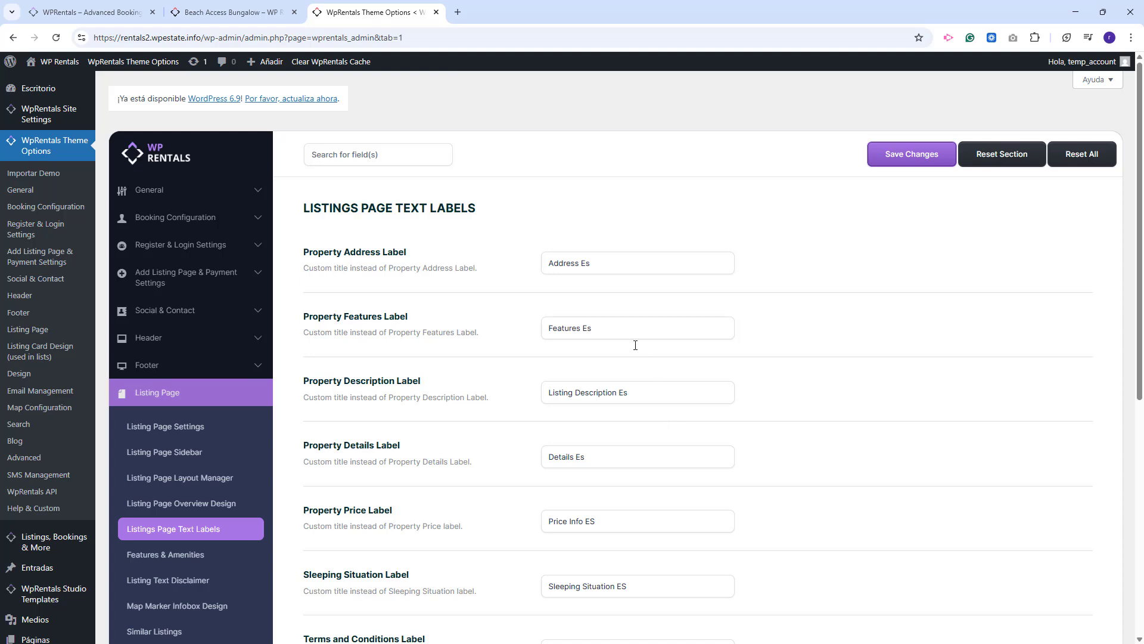
mouse_move(28, 544)
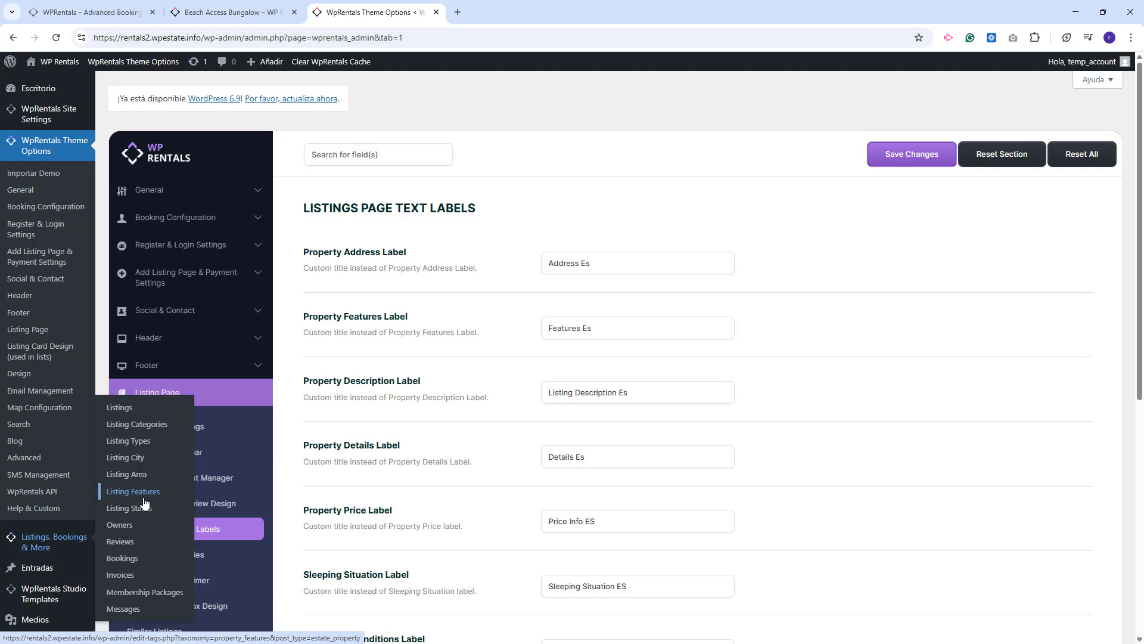
click(143, 425)
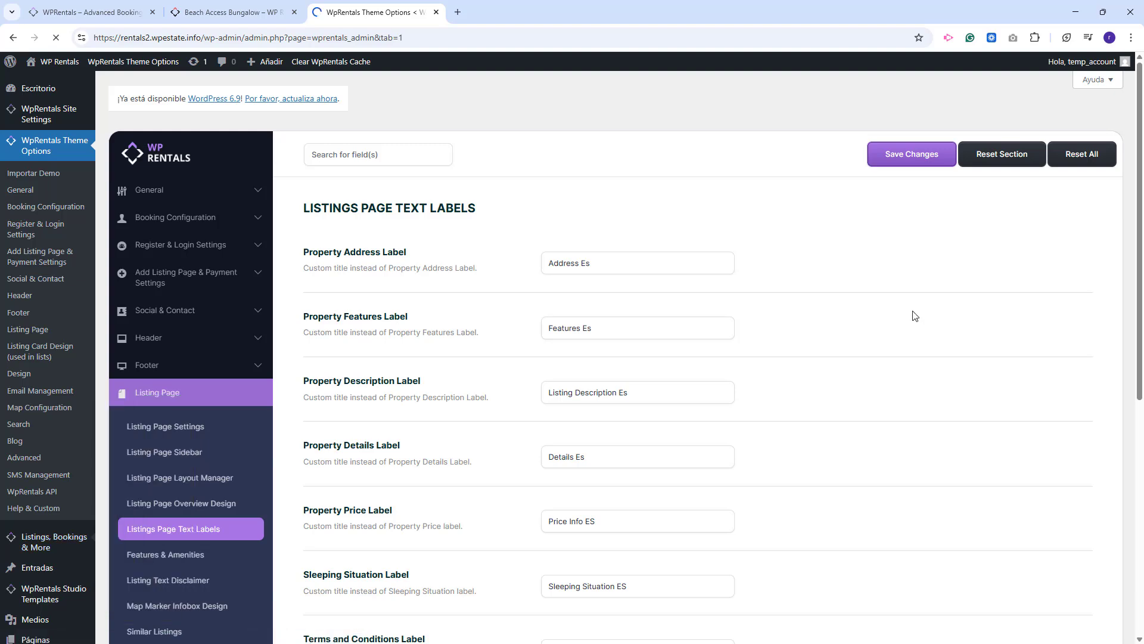
scroll(914, 315, down, 3)
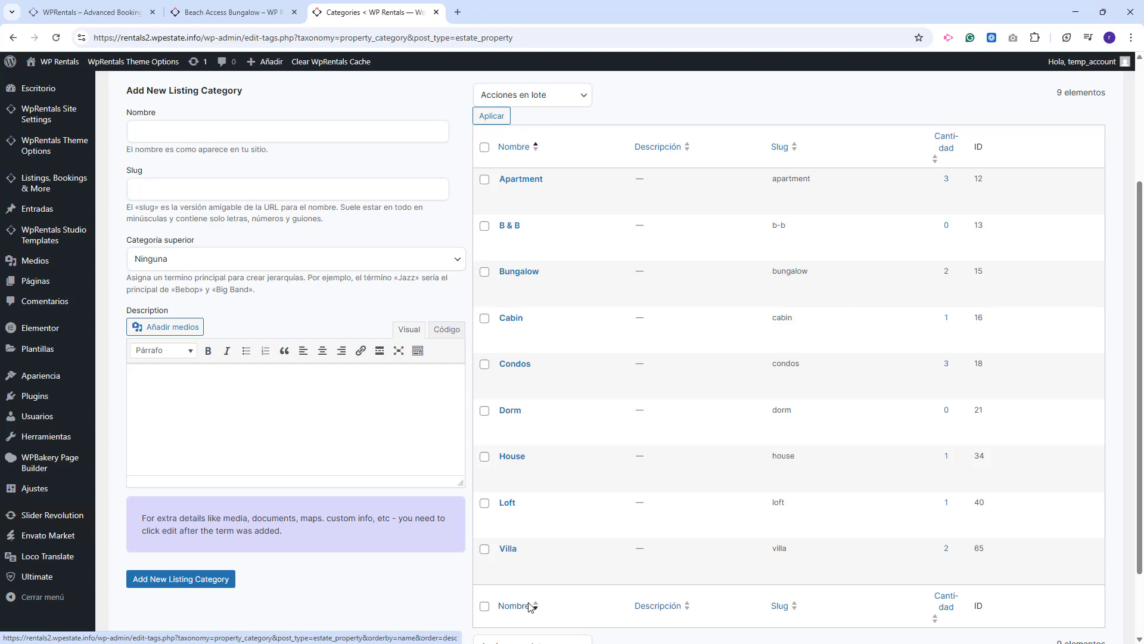
- Rename the Apartment listing category to "ApartmentEs", clear its slug and update the category
click(503, 190)
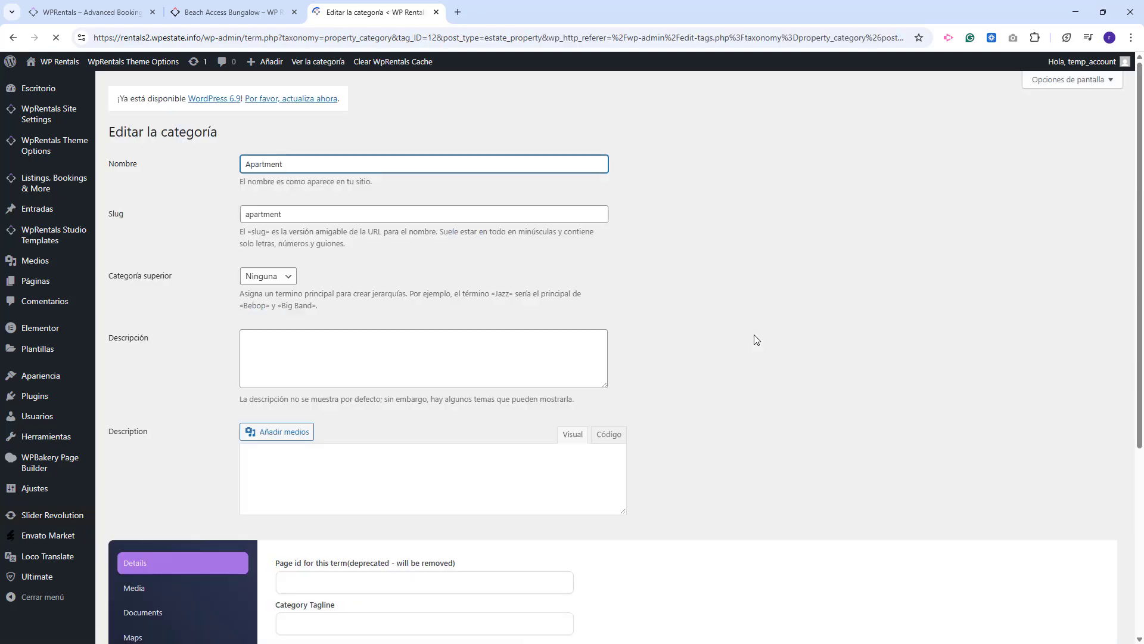
click(384, 213)
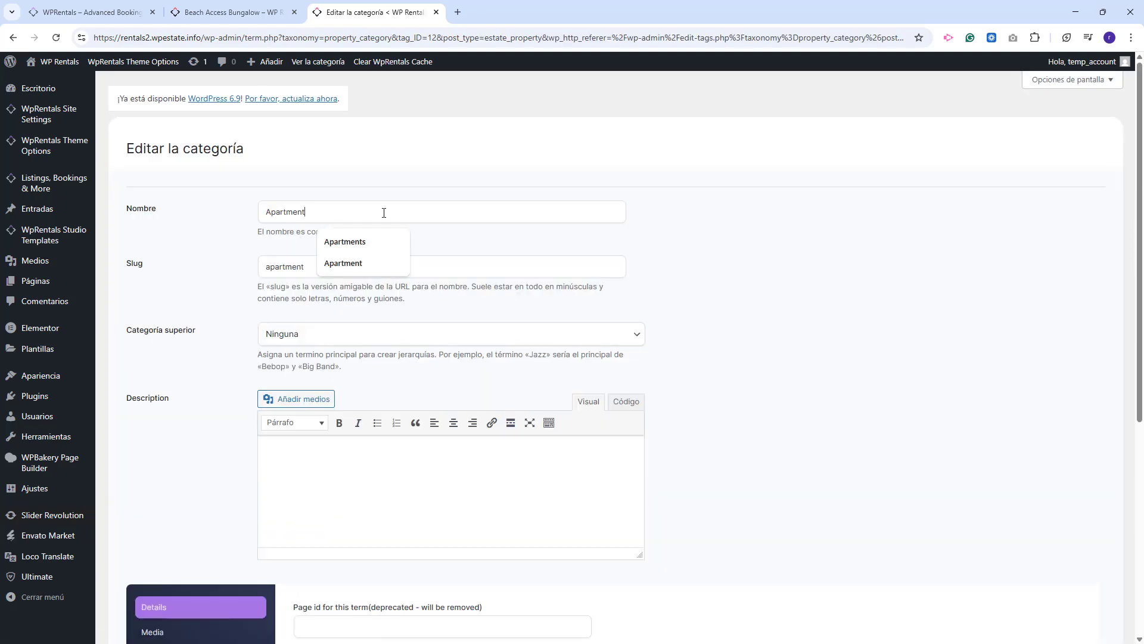
text(Es)
double_click(333, 258)
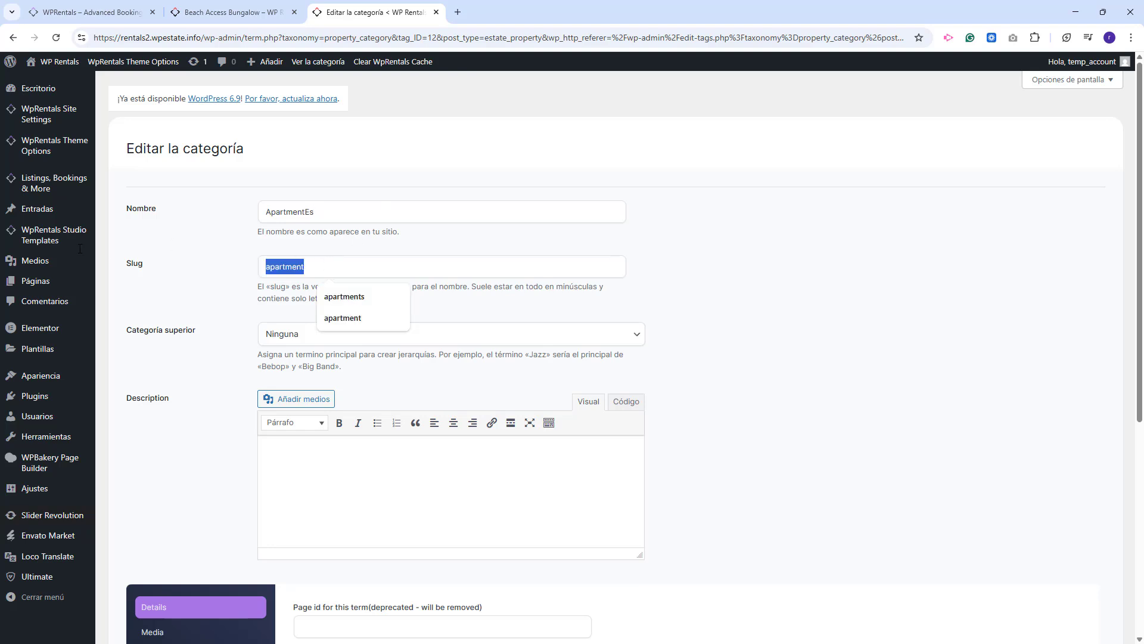
key(BackSpace)
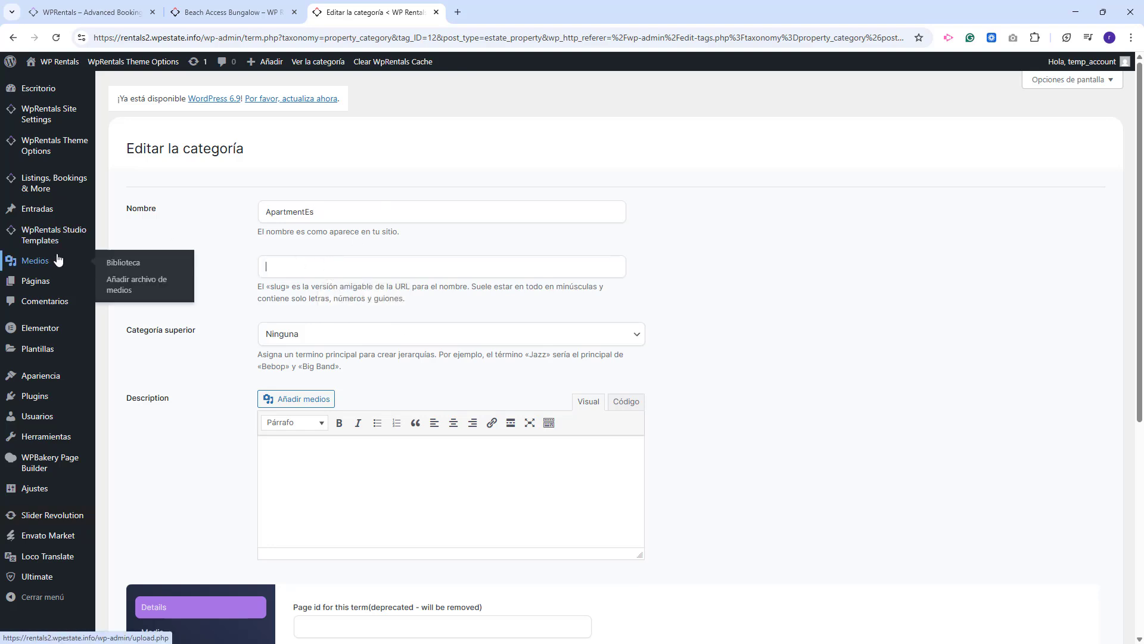
scroll(690, 296, down, 6)
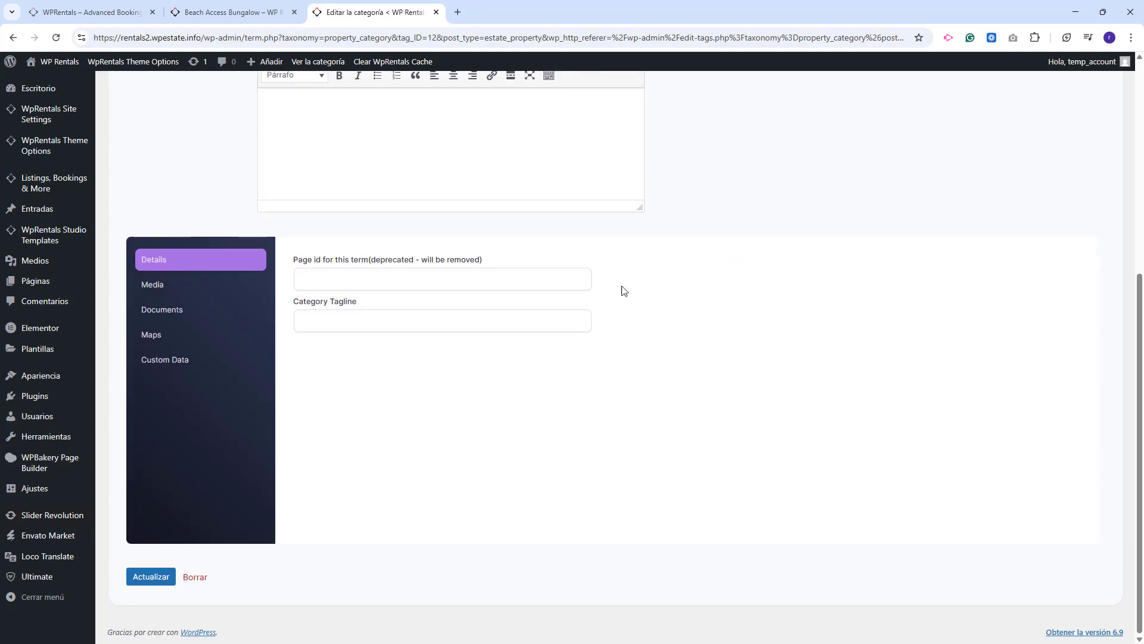
click(136, 583)
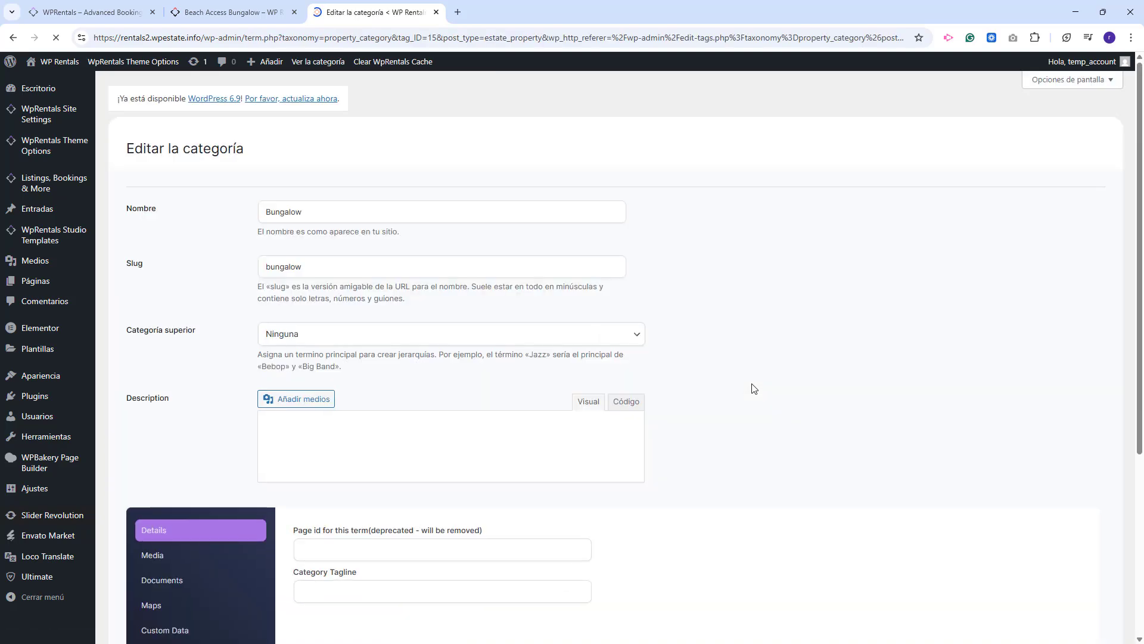
- Rename the Bungalow listing category to "BungalowES", clear its slug and update the category
text(ES)
key(Tab)
key(BackSpace)
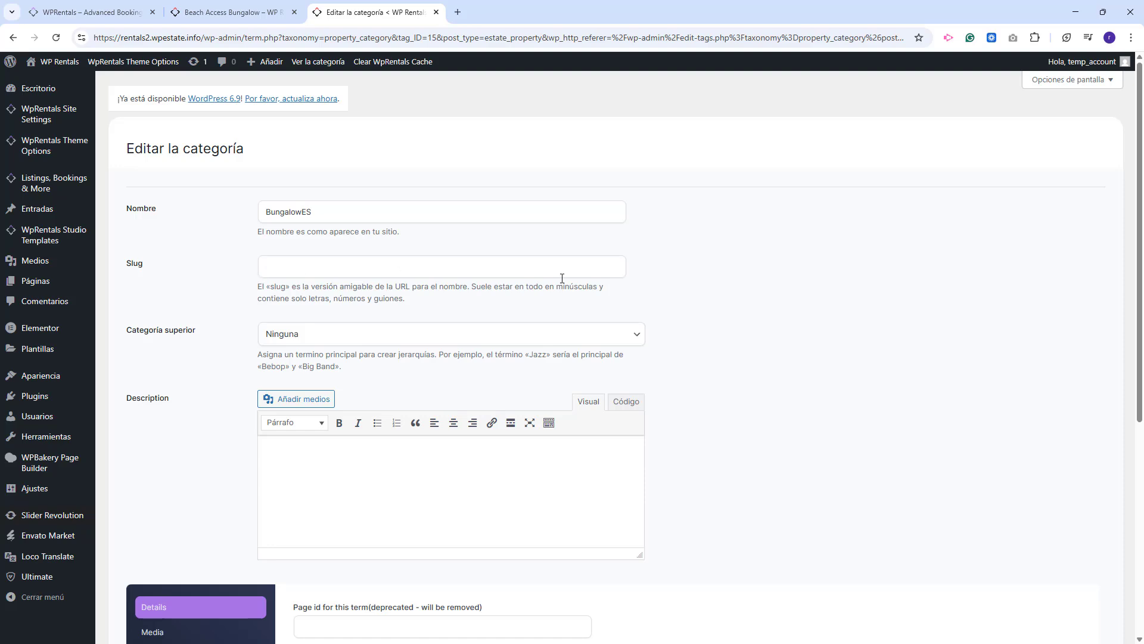
scroll(728, 365, down, 5)
key(Return)
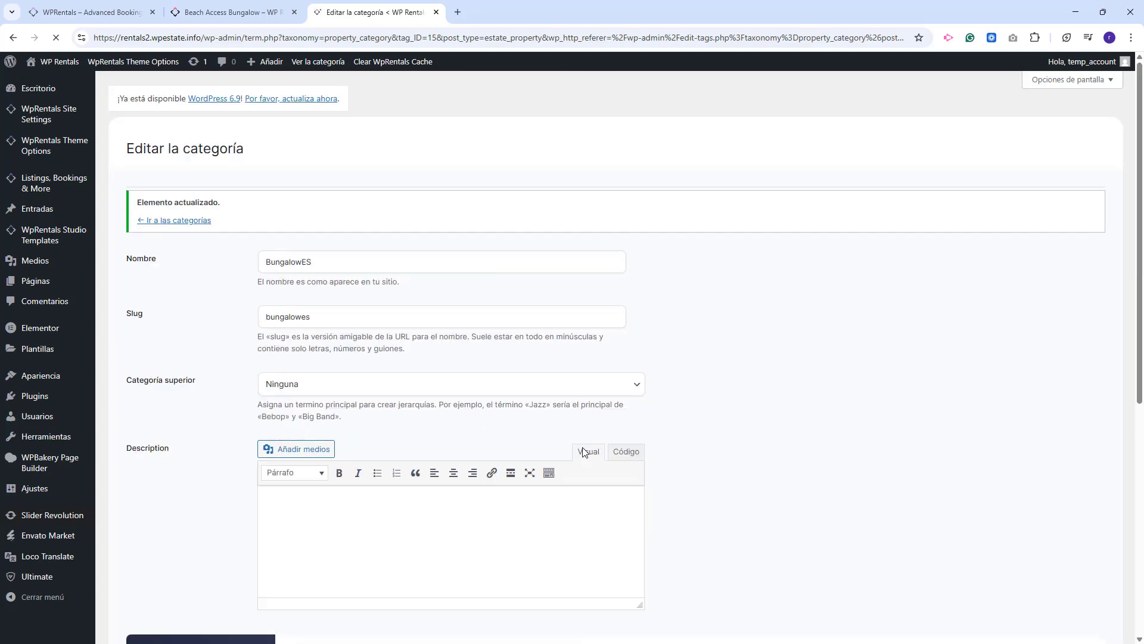
- Reload the Beach Access Bungalow listing page to check its category term, and return to the category editor
click(208, 13)
key(F5)
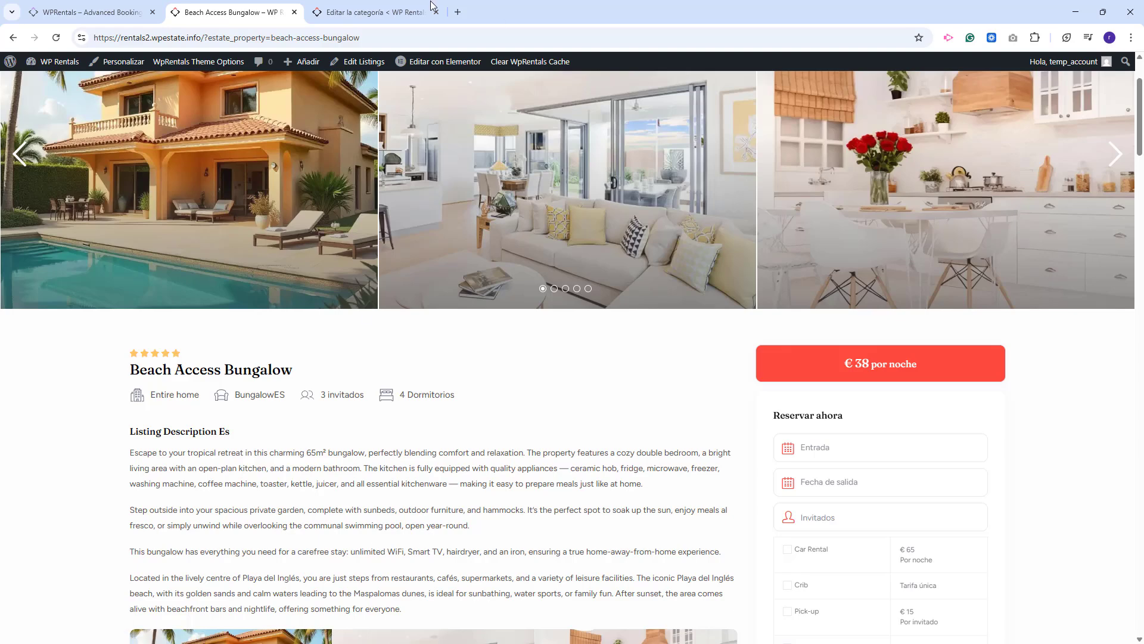
key(ctrl+Tab)
- Open Listing Features, look through the terms, and rename the Amenities feature to "AmenitiesEs" with the slug regenerated
mouse_move(19, 186)
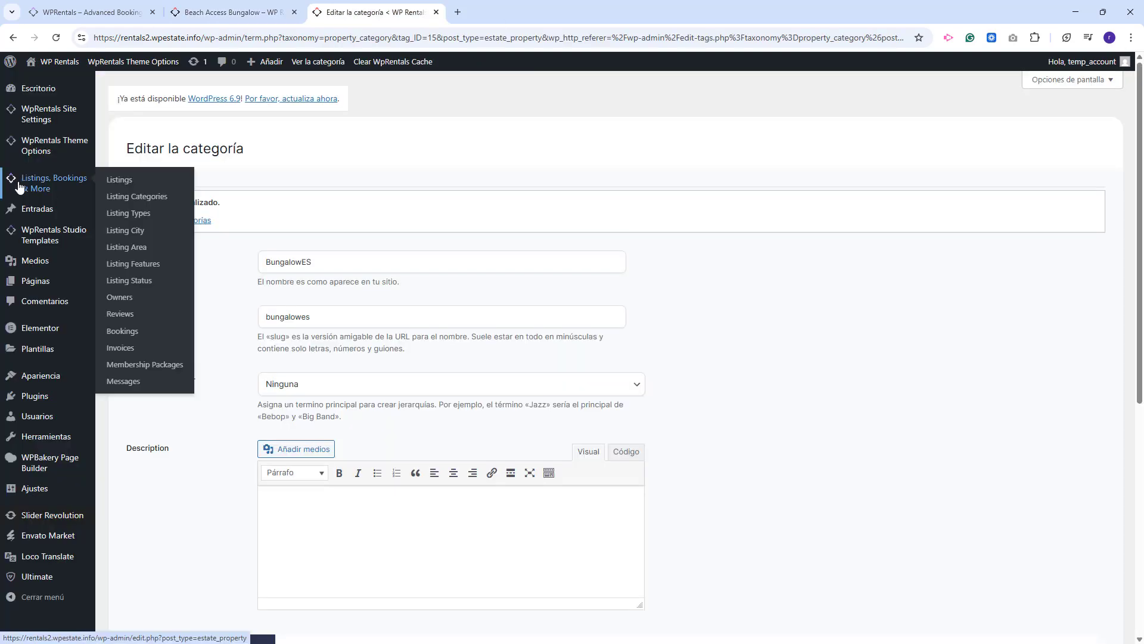
click(133, 264)
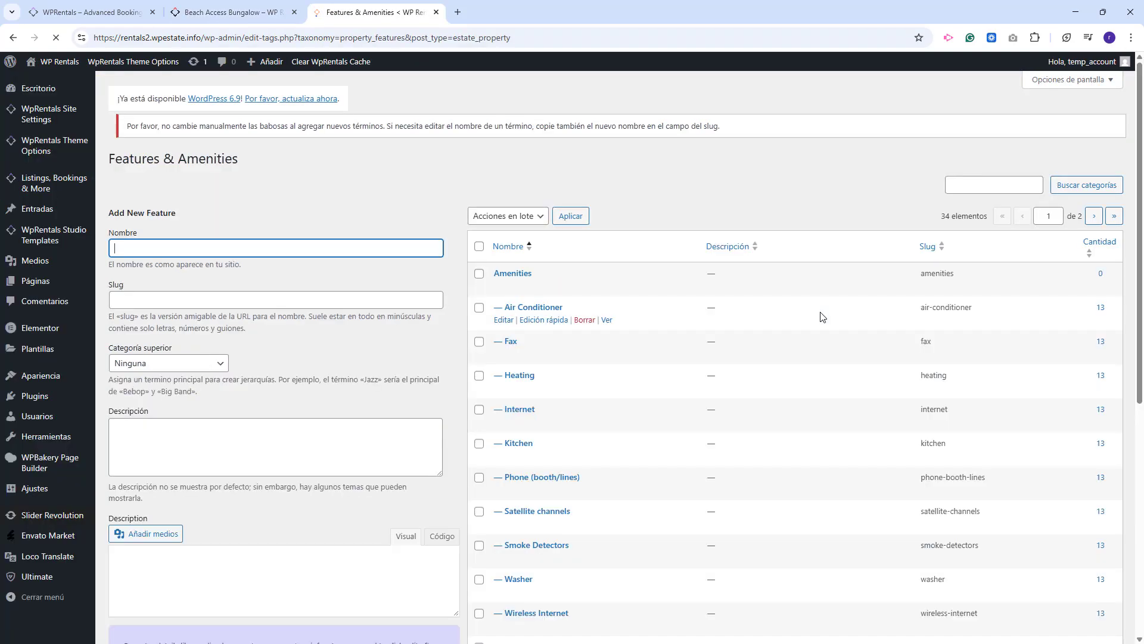
scroll(821, 317, down, 10)
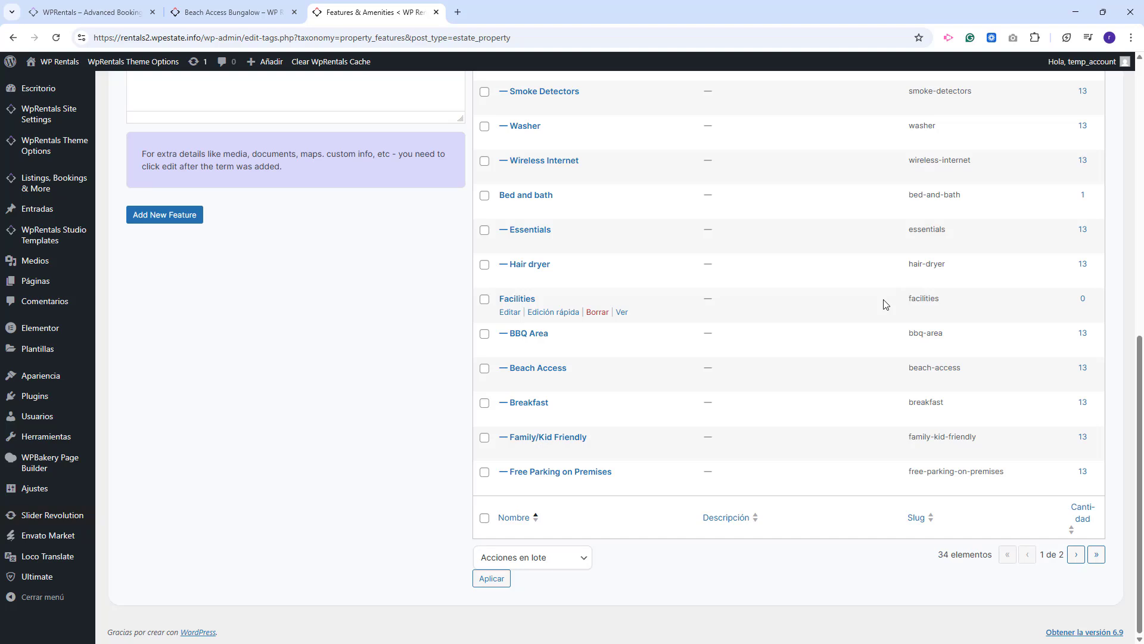
scroll(452, 240, up, 8)
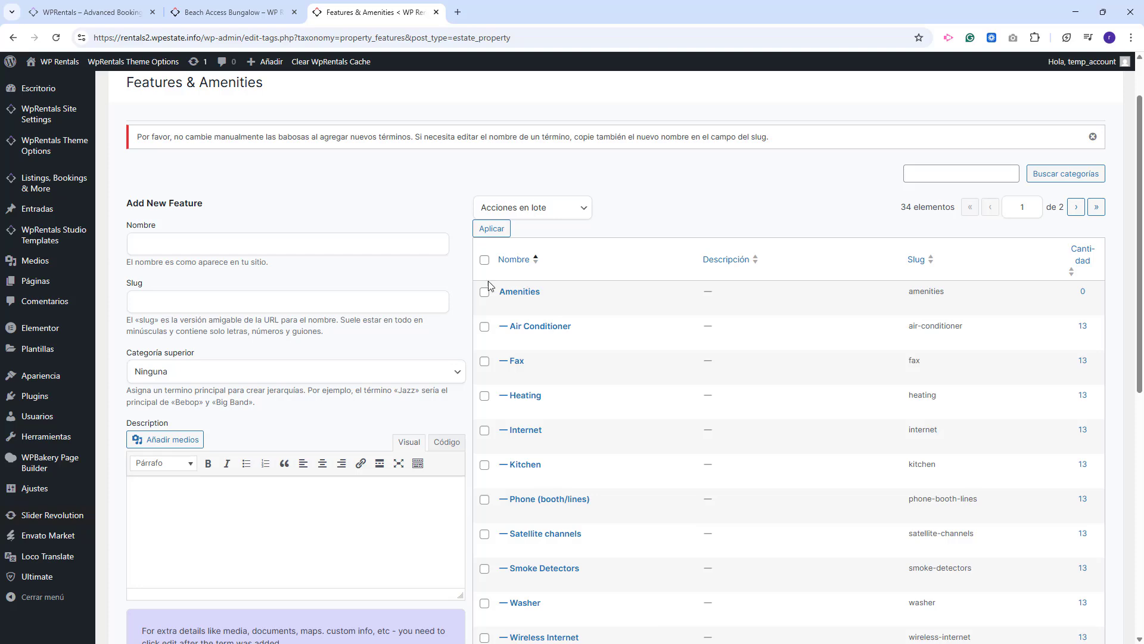
mouse_move(524, 296)
scroll(671, 447, down, 3)
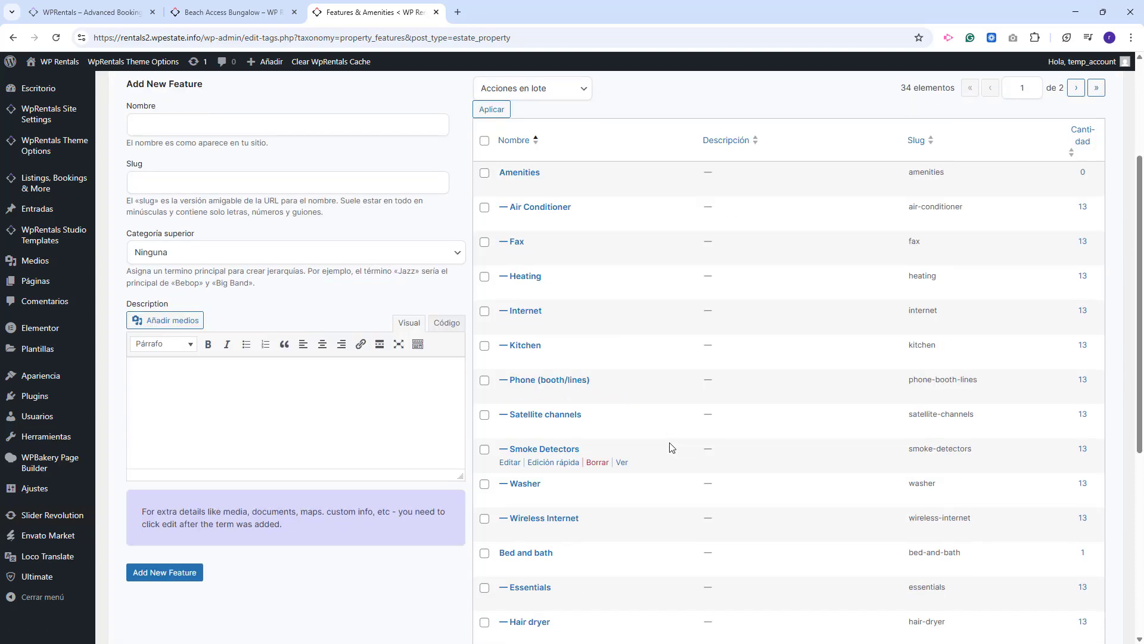
scroll(671, 447, up, 4)
click(509, 364)
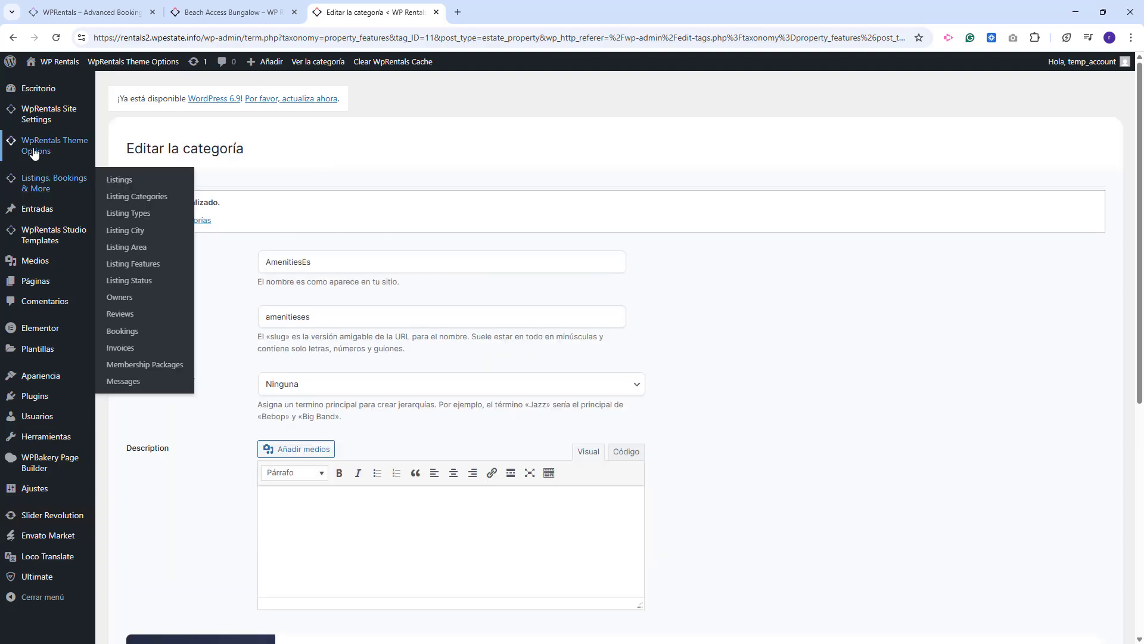
- In the theme options' Listing Submission Form, add AmenitiesEs to the selected fields for listing submission and save
mouse_move(34, 154)
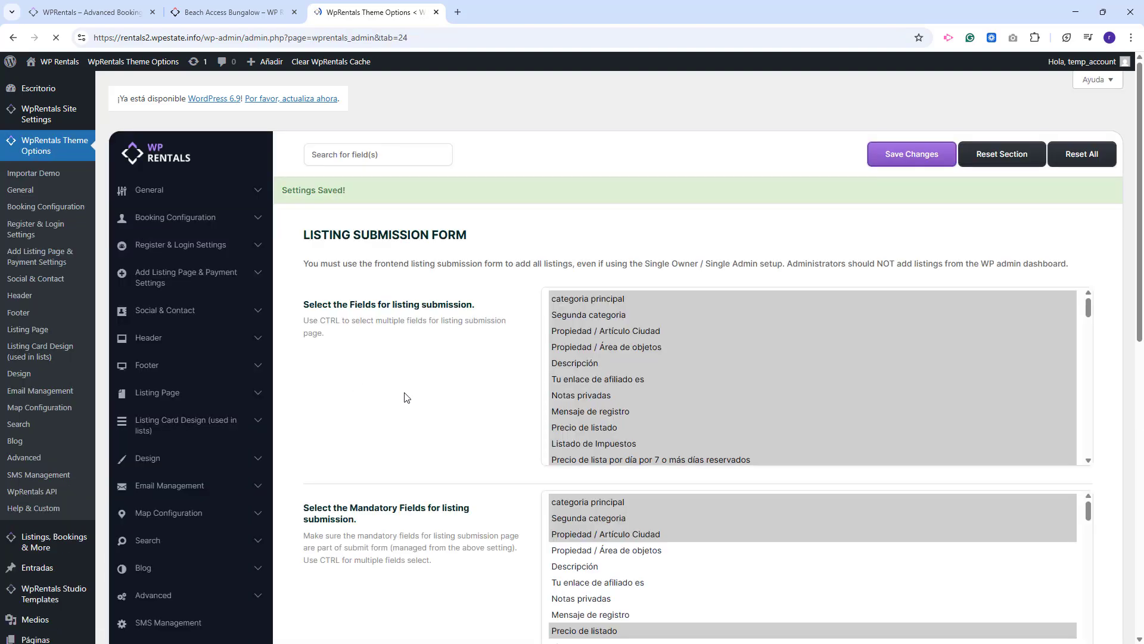
scroll(758, 391, down, 10)
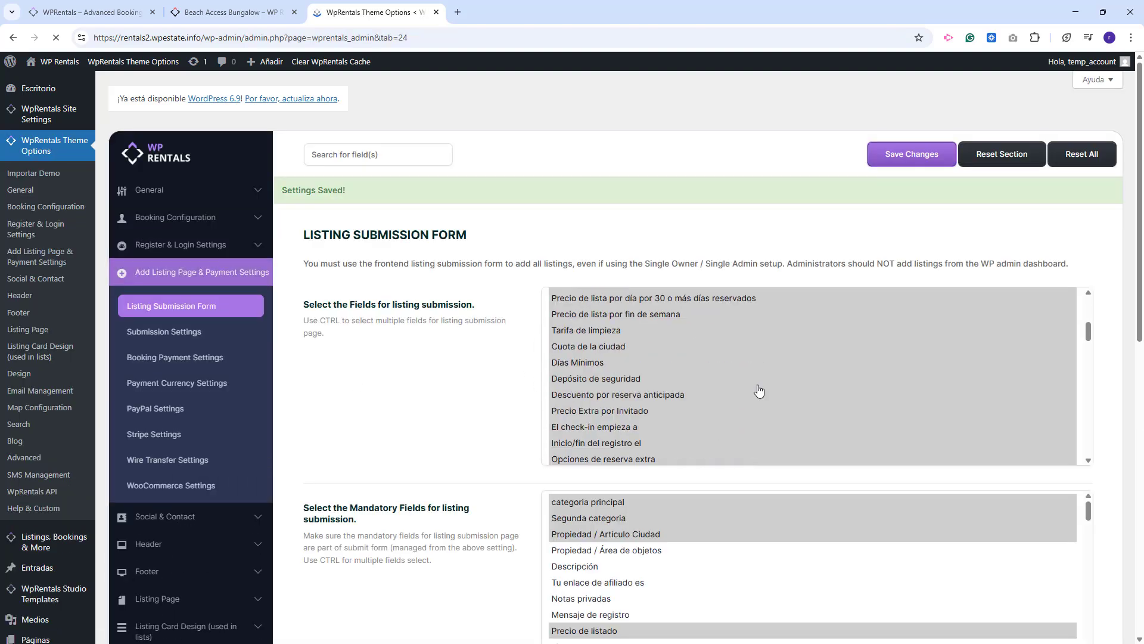
scroll(758, 390, down, 4)
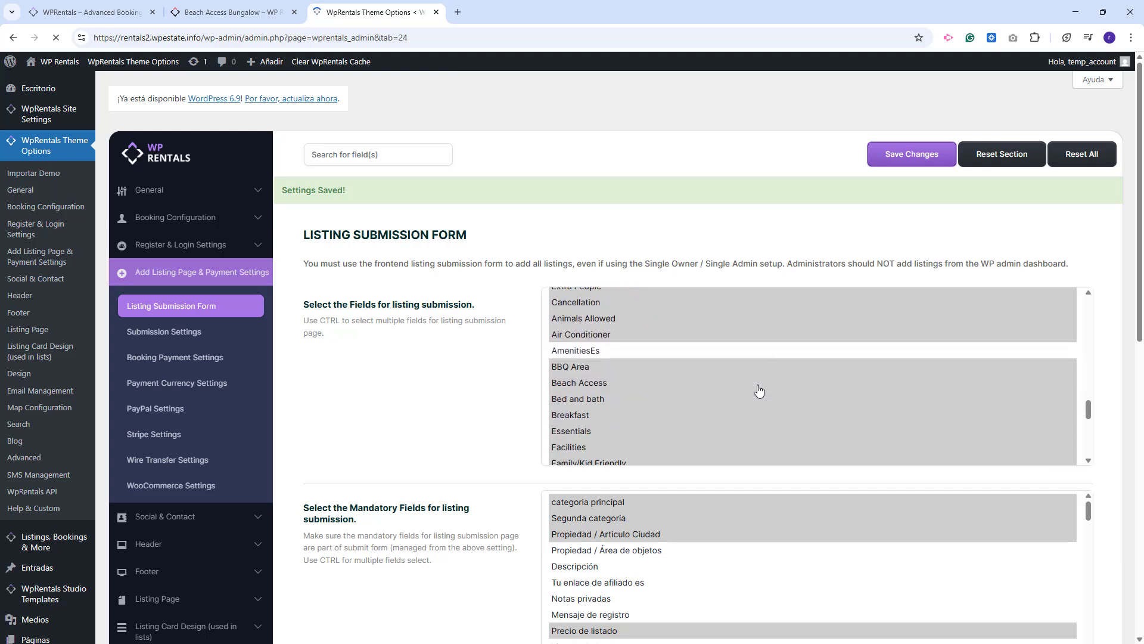
scroll(759, 388, up, 5)
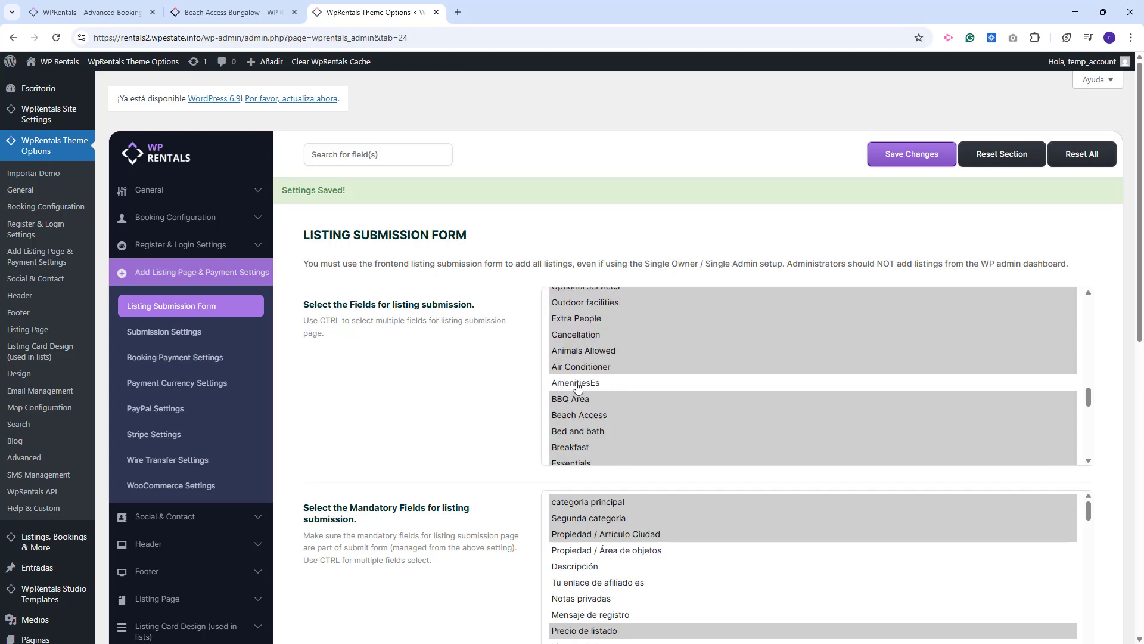
key(ctrl+shift+Tab)
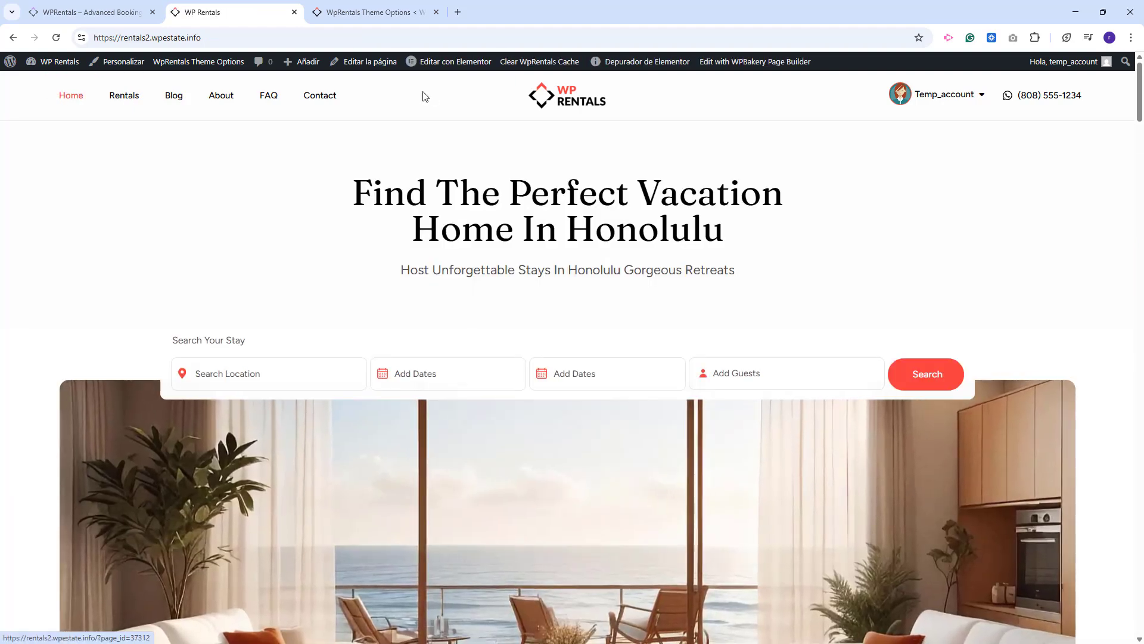
key(ctrl+Tab)
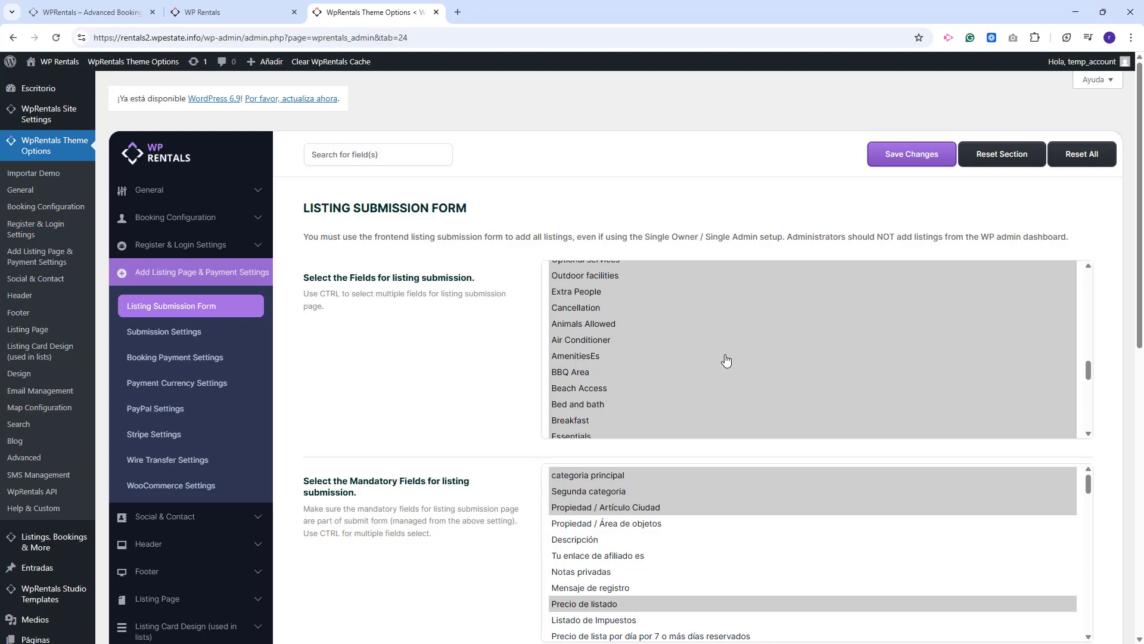
- Load the Primary Menu for editing, change the Home item's navigation label to "HomeES" and save the menu
scroll(340, 362, down, 6)
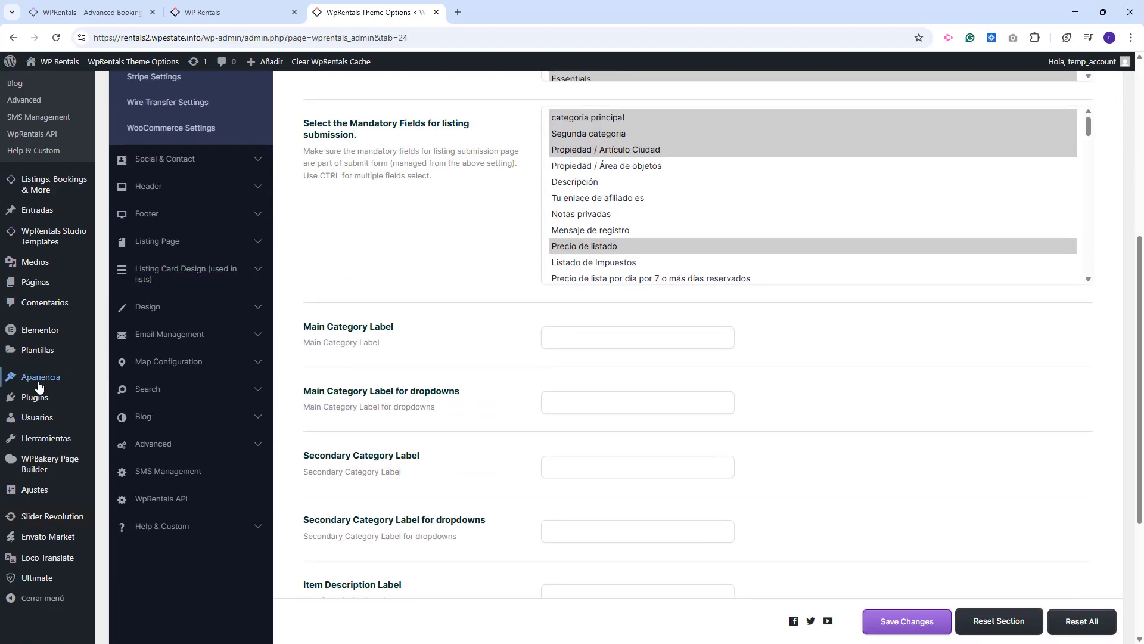
mouse_move(34, 383)
click(118, 446)
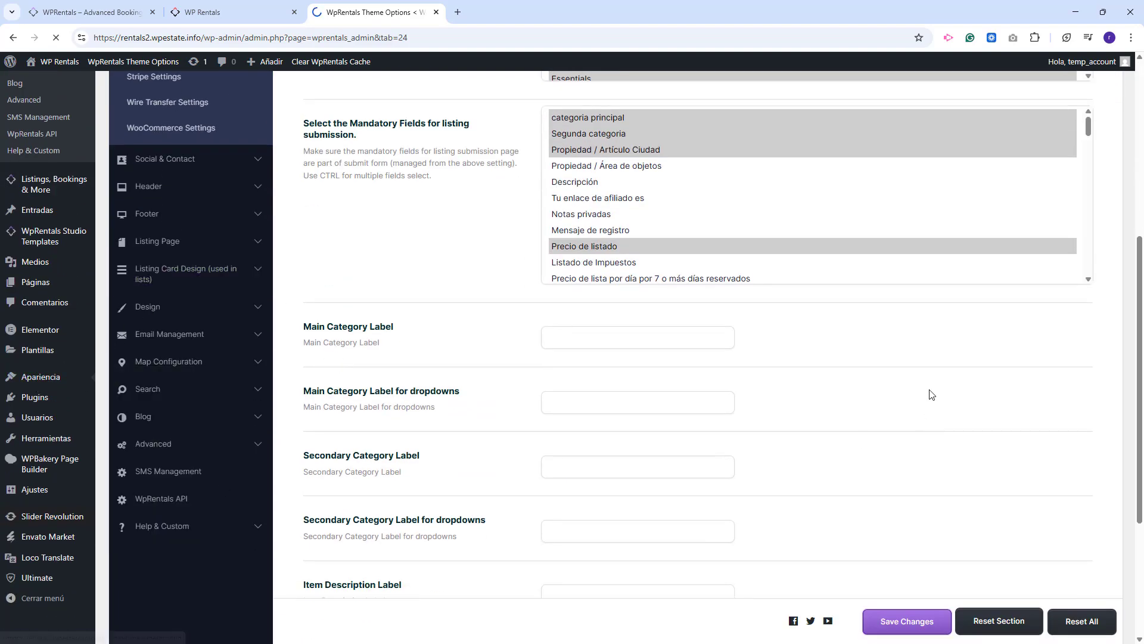
click(322, 200)
click(346, 233)
click(442, 198)
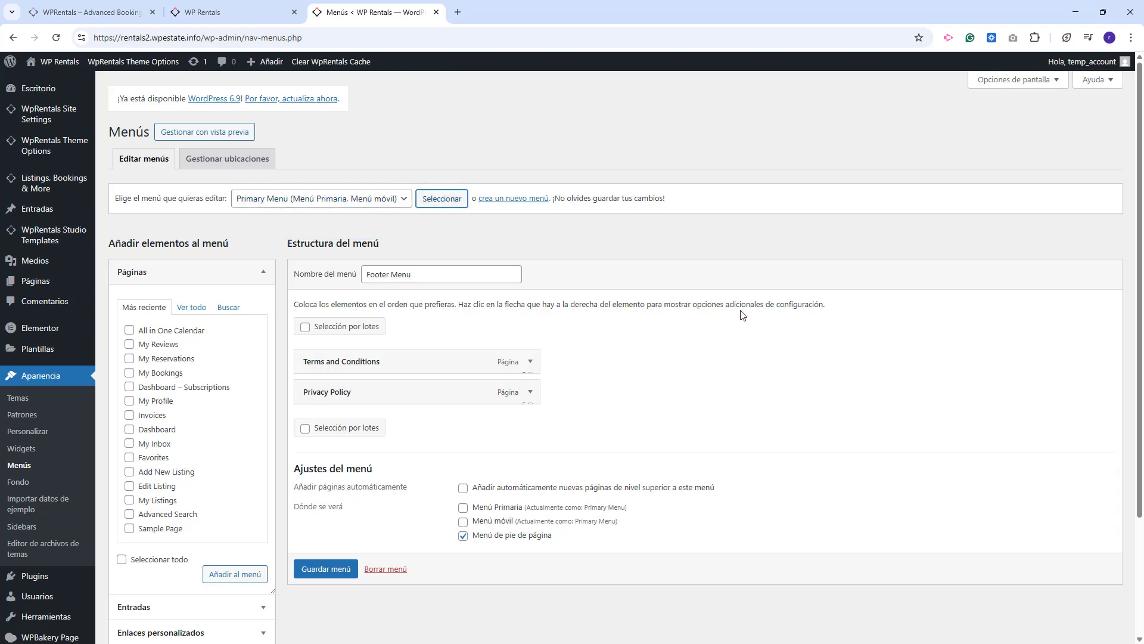
click(530, 361)
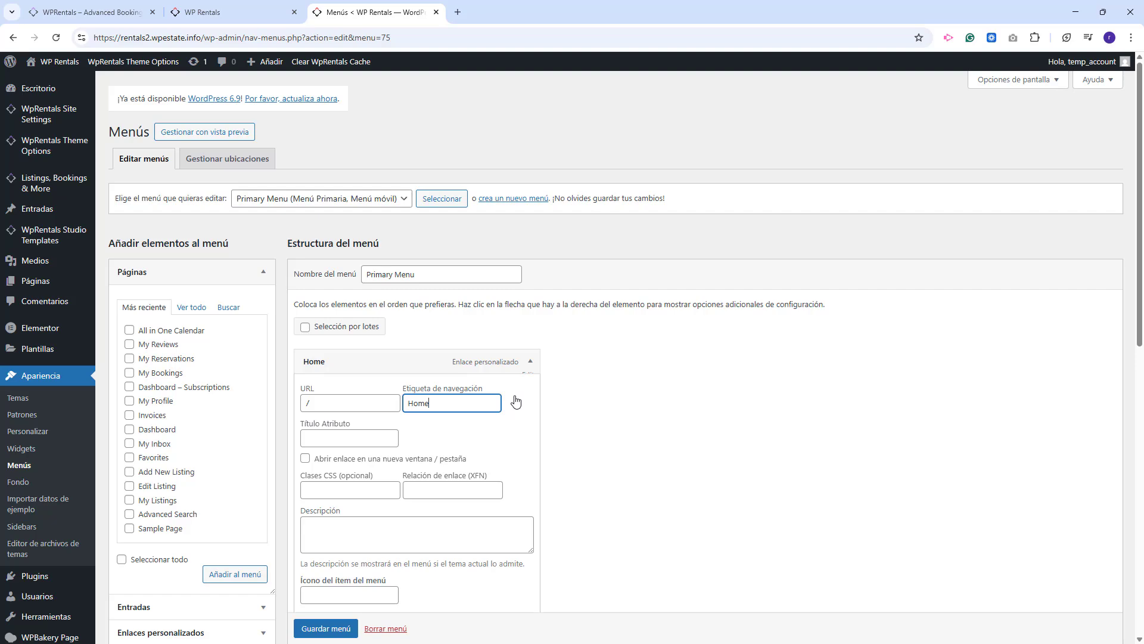
text(ES)
key(Return)
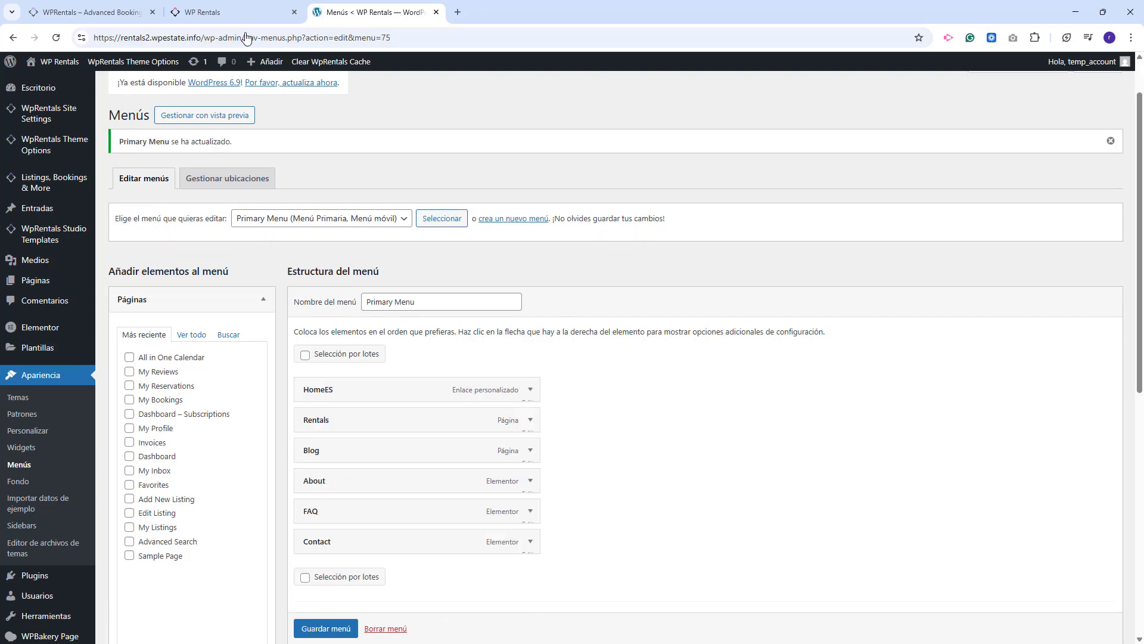
- Reload the homepage to check its menu, and open the homepage for editing with Elementor in a new tab
click(233, 12)
key(F5)
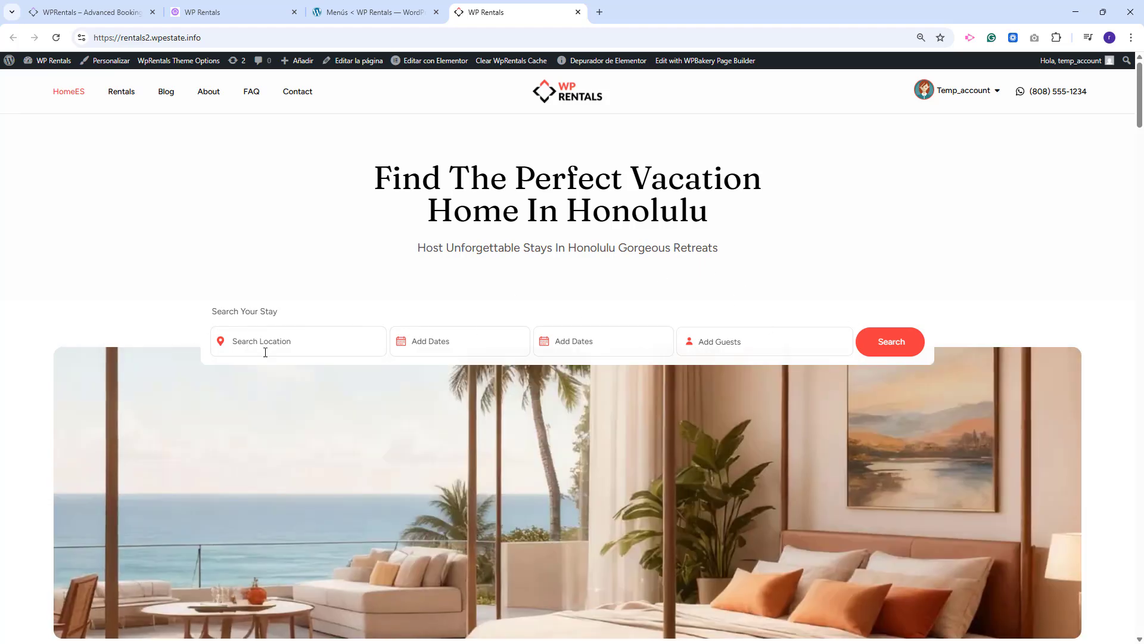
right_click(403, 68)
key(Escape)
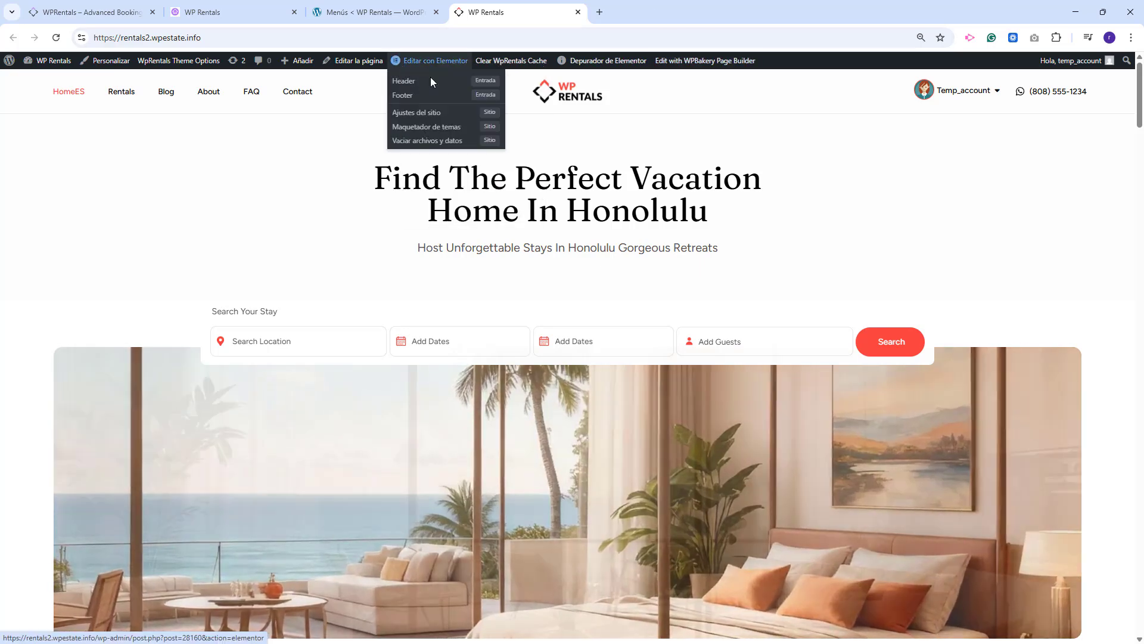
middle_click(430, 77)
click(639, 12)
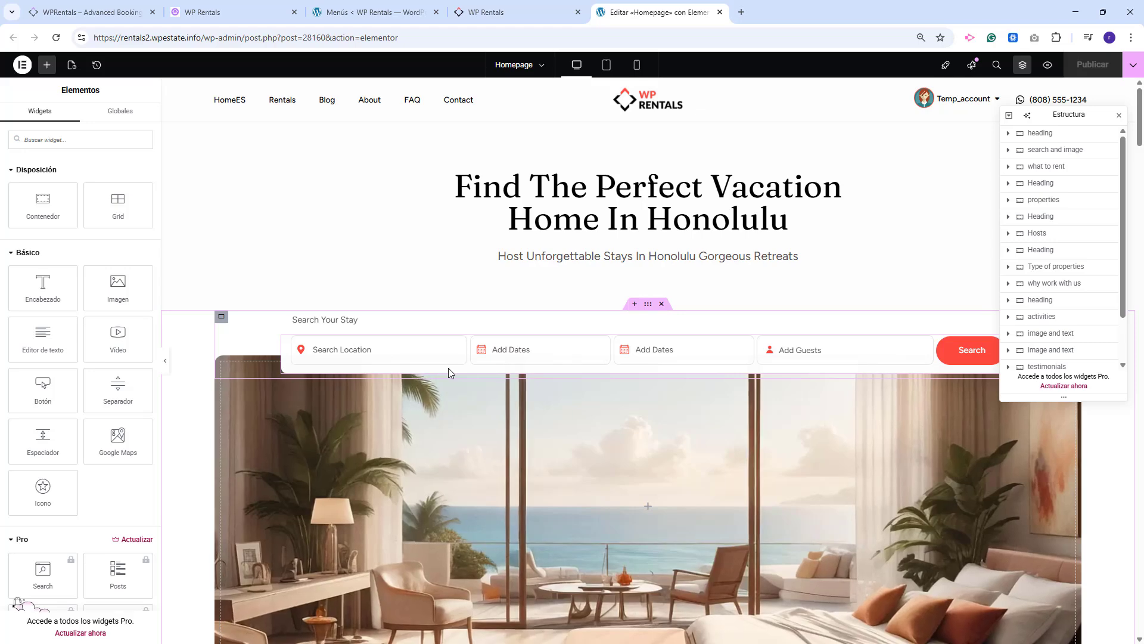
- Show the Search Location field settings in the homepage's Search Form Builder, highlight its label, and return to the live homepage
click(447, 368)
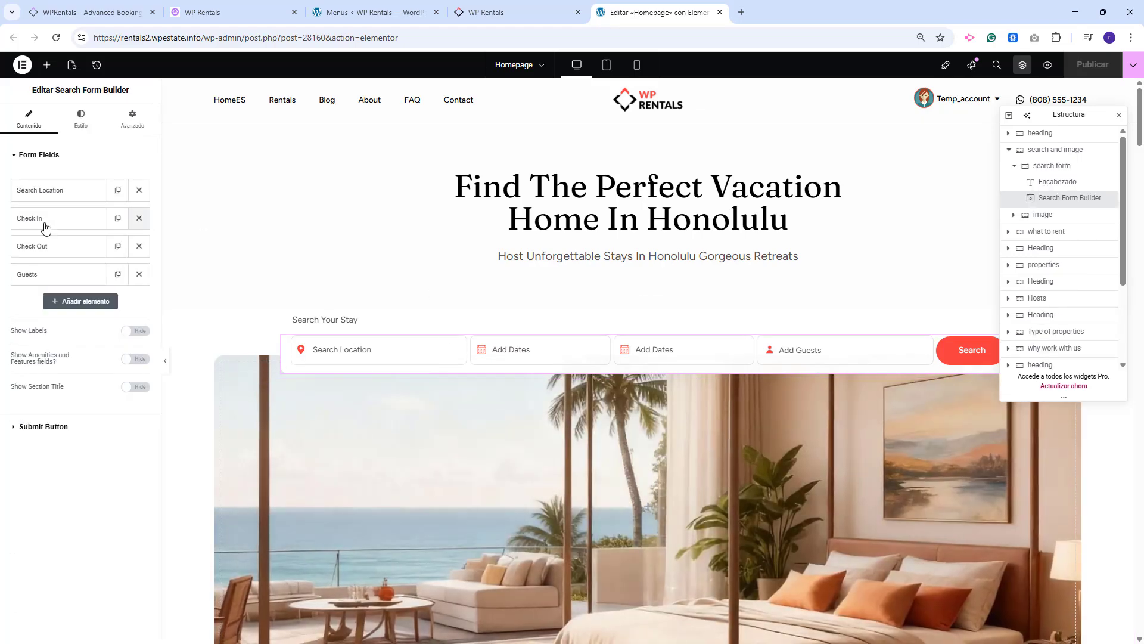
click(40, 192)
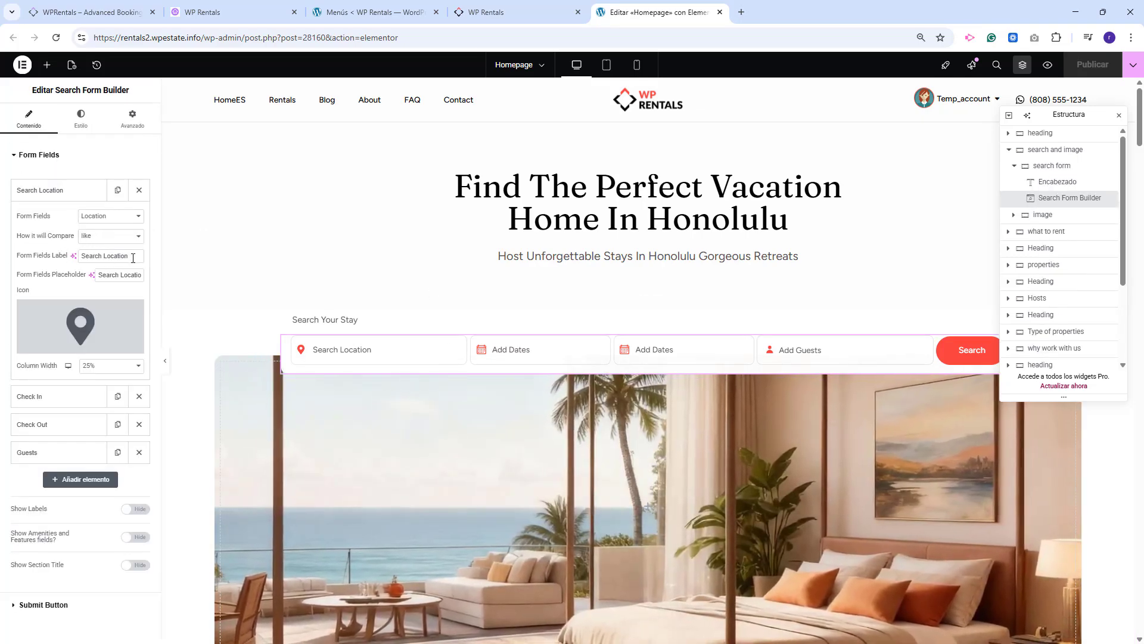
drag(133, 258, 40, 265)
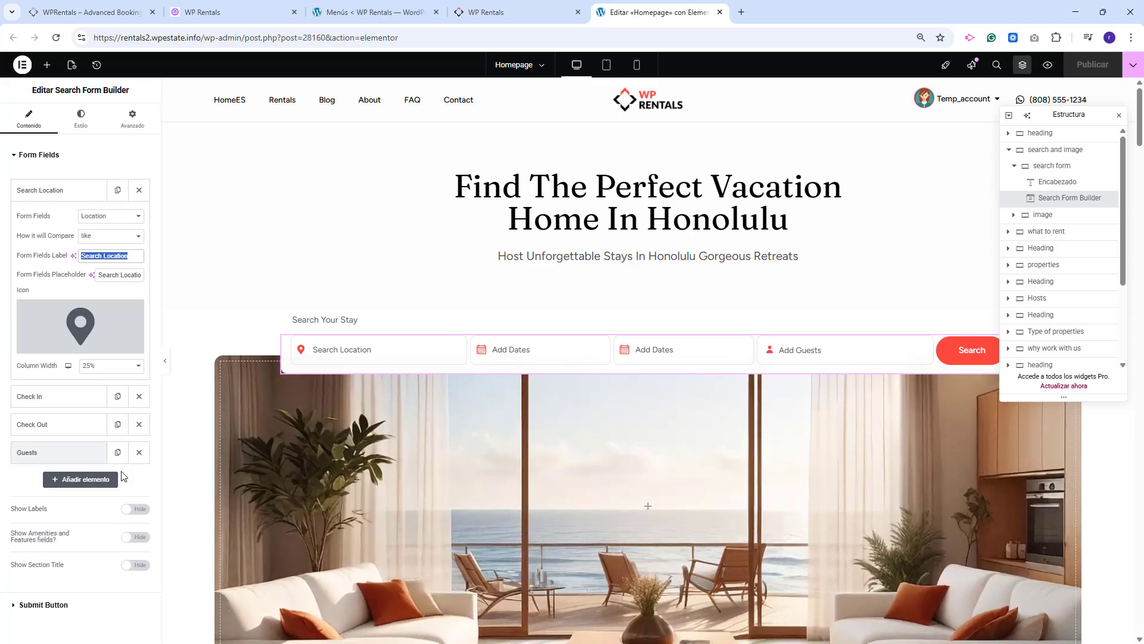
click(524, 13)
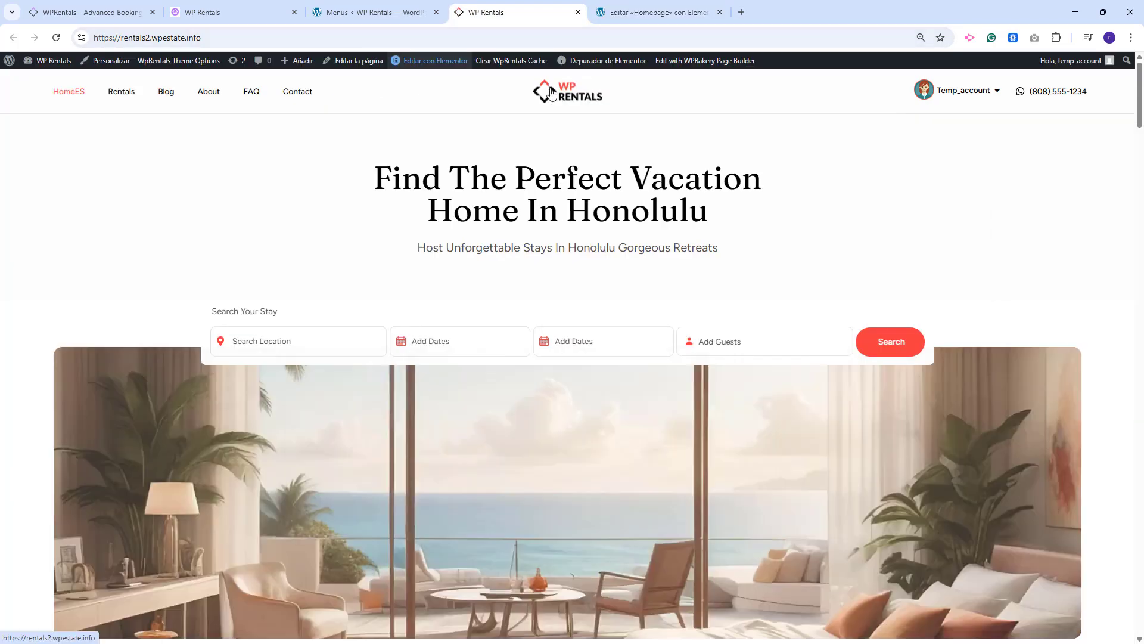
- In the theme options' search section, examine the Advanced Search Settings and the front-end labels in the Advanced Search Form
click(369, 12)
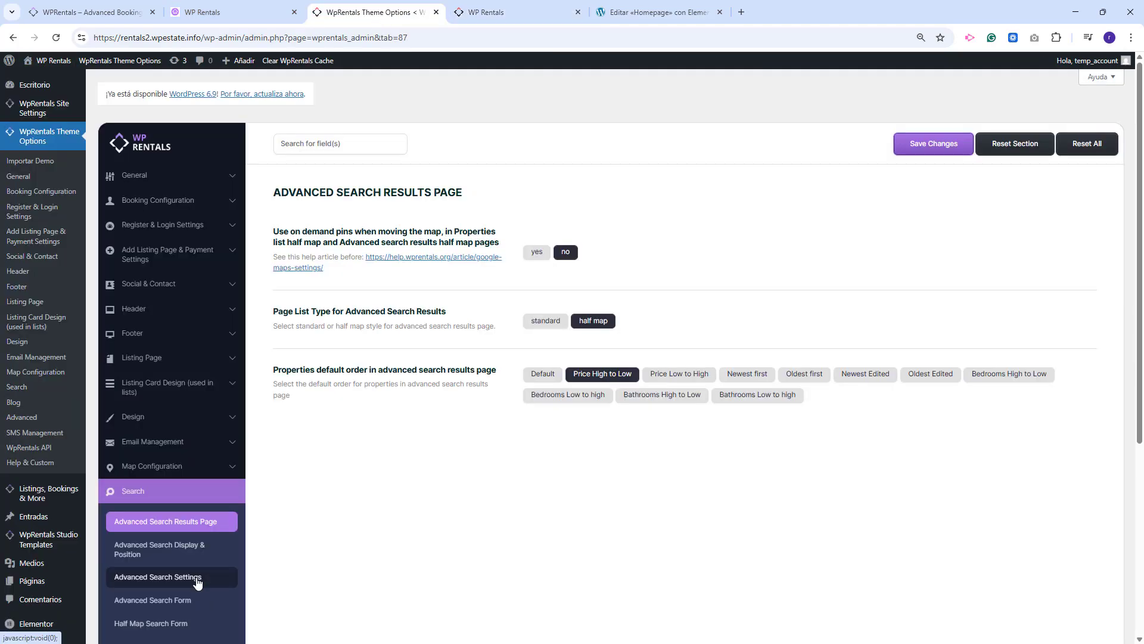
click(179, 576)
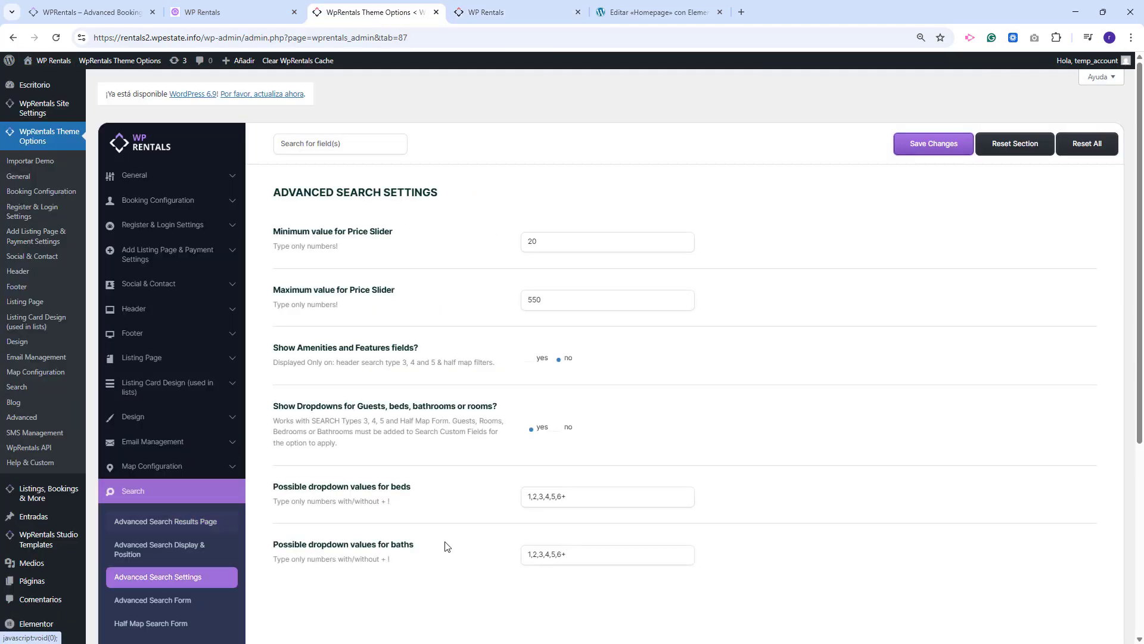
scroll(818, 407, down, 4)
click(133, 362)
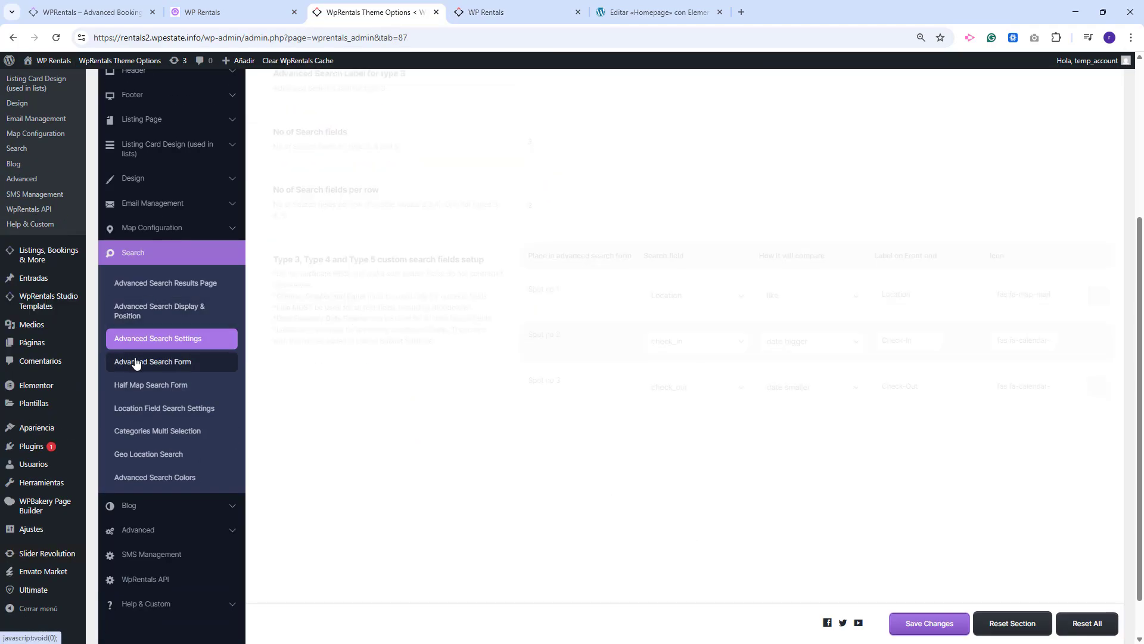
scroll(917, 275, up, 4)
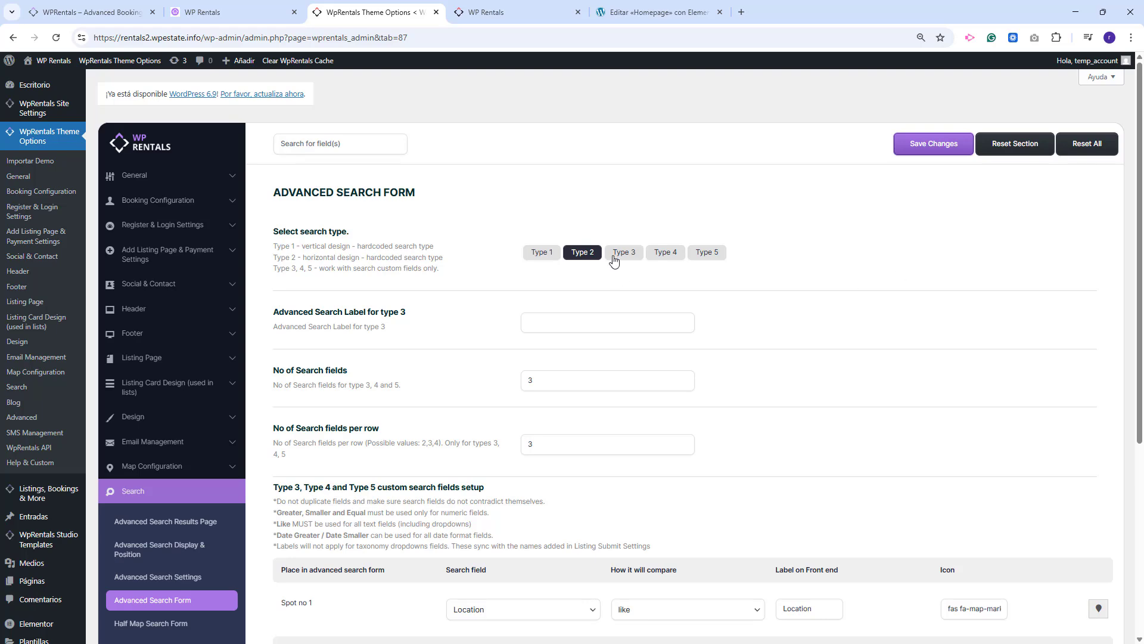
scroll(1125, 345, down, 5)
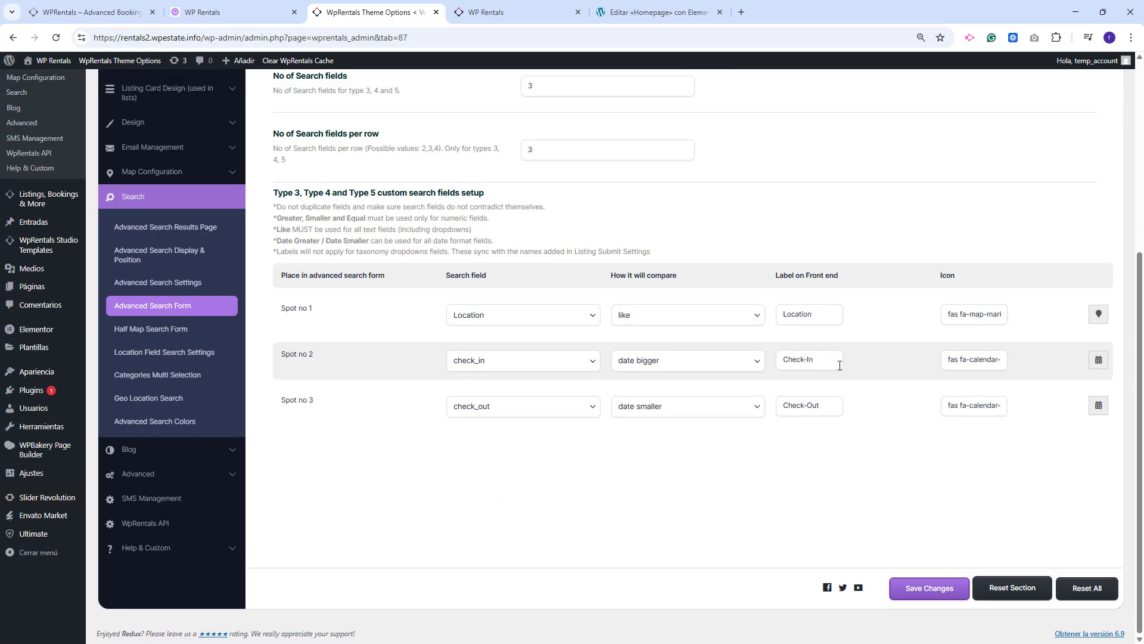
- Examine the Half Map Search Form's front-end labels and view the matching filters on the Advanced Search results page
click(134, 332)
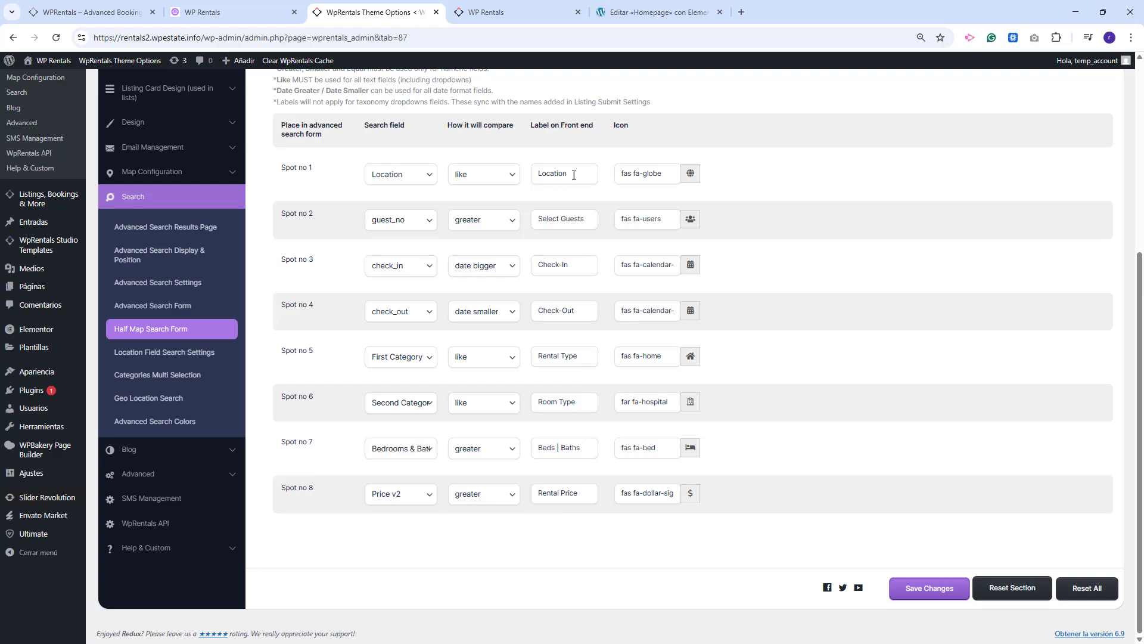
drag(587, 219, 534, 219)
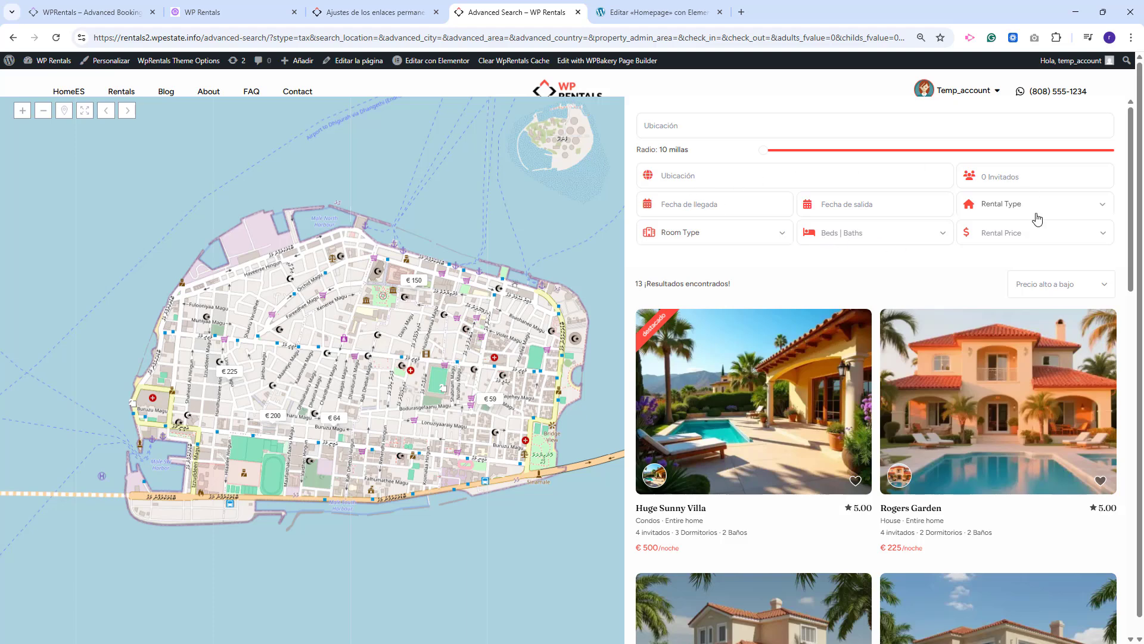
scroll(1037, 219, down, 3)
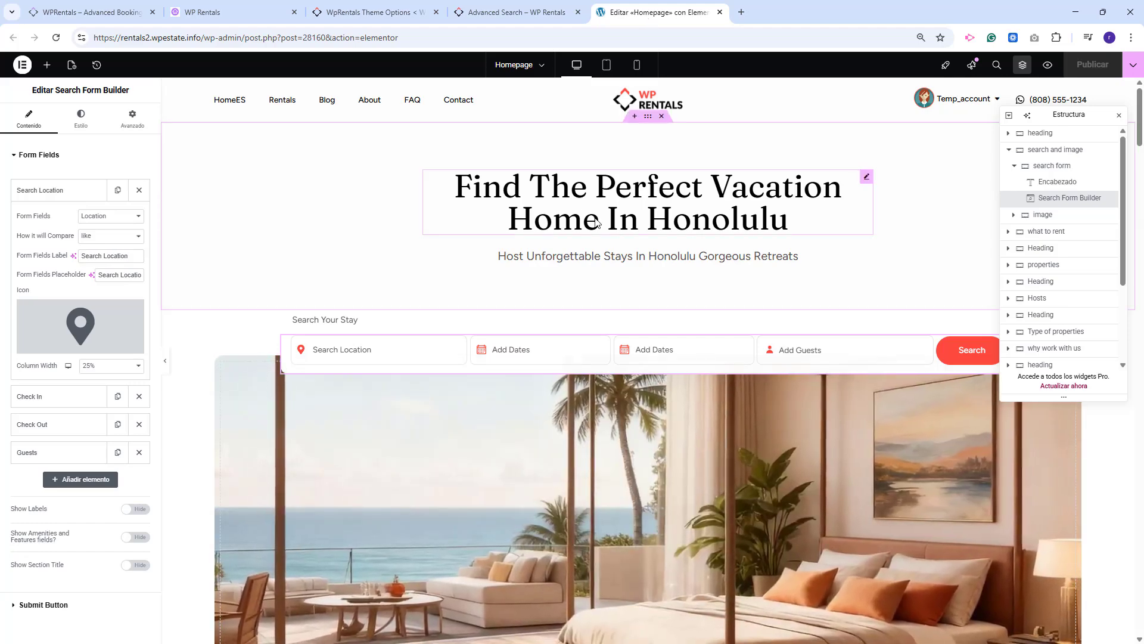
- On the homepage in Elementor, show the main heading's title text and the text settings of the button in the What You Can Rent section
click(596, 221)
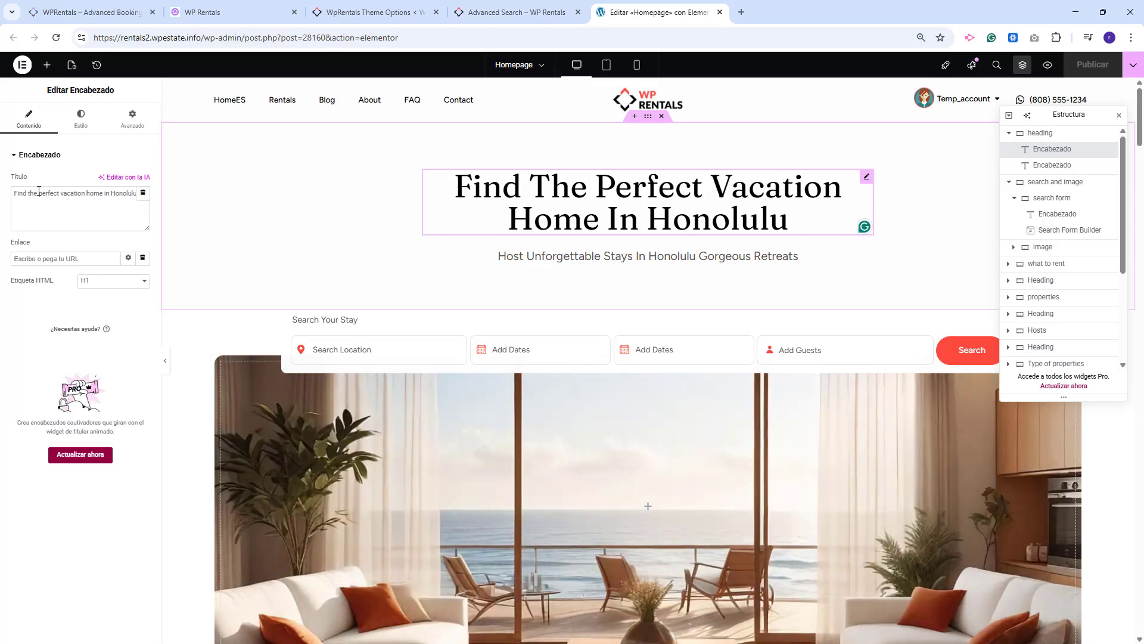
drag(16, 194, 144, 204)
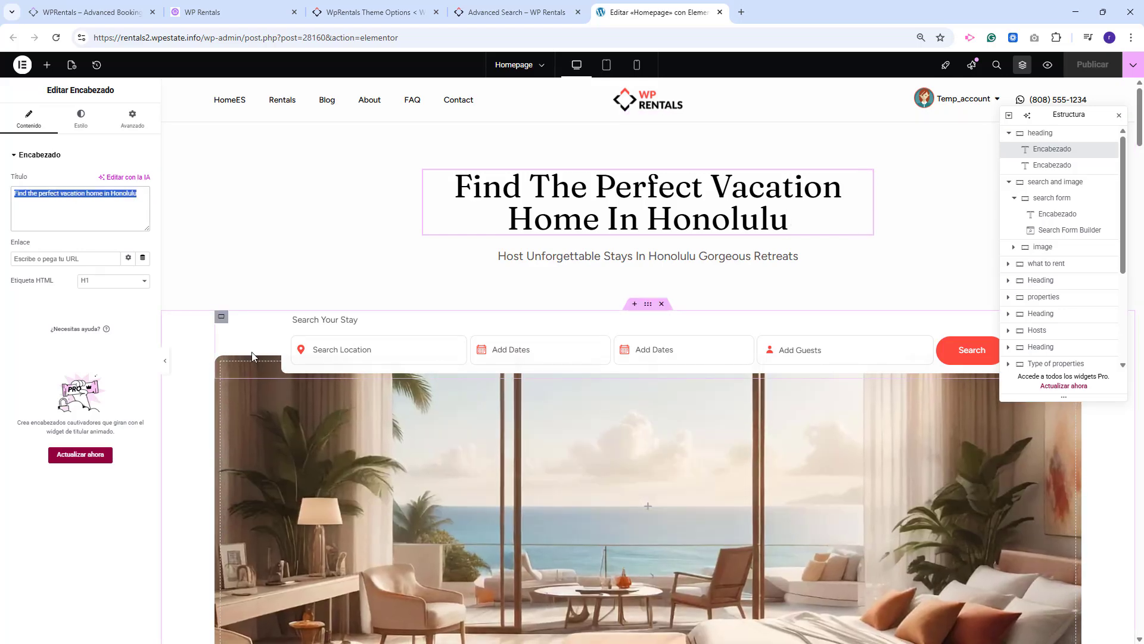
scroll(611, 204, down, 10)
click(434, 295)
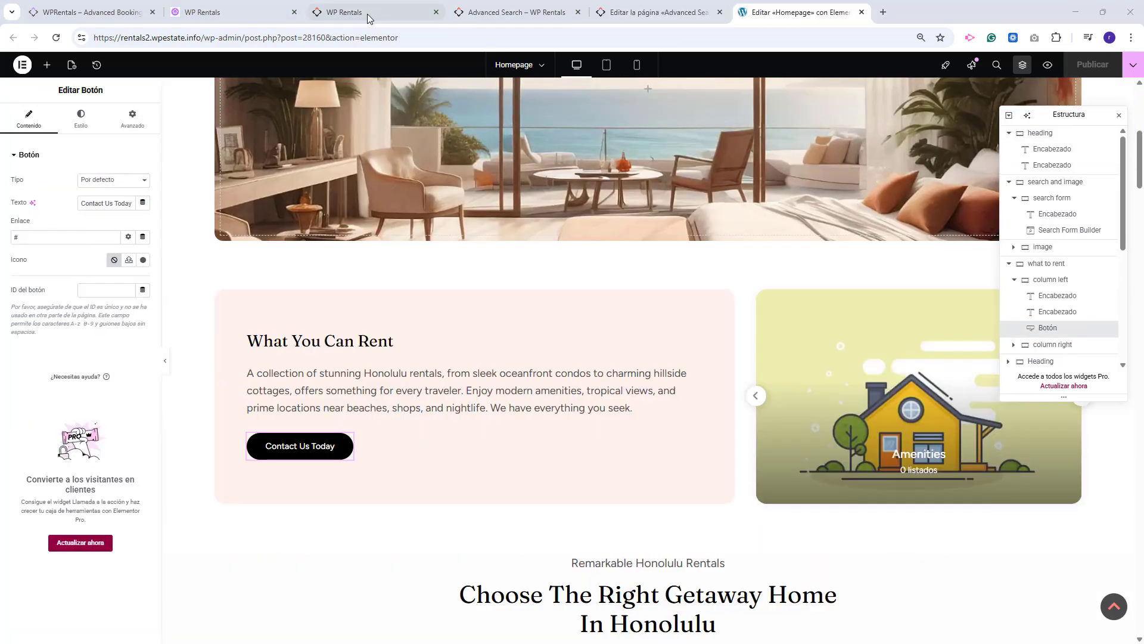
- Return to the live homepage, view the account menu's translated entries, and open the Mis listados page
click(367, 13)
scroll(574, 148, up, 10)
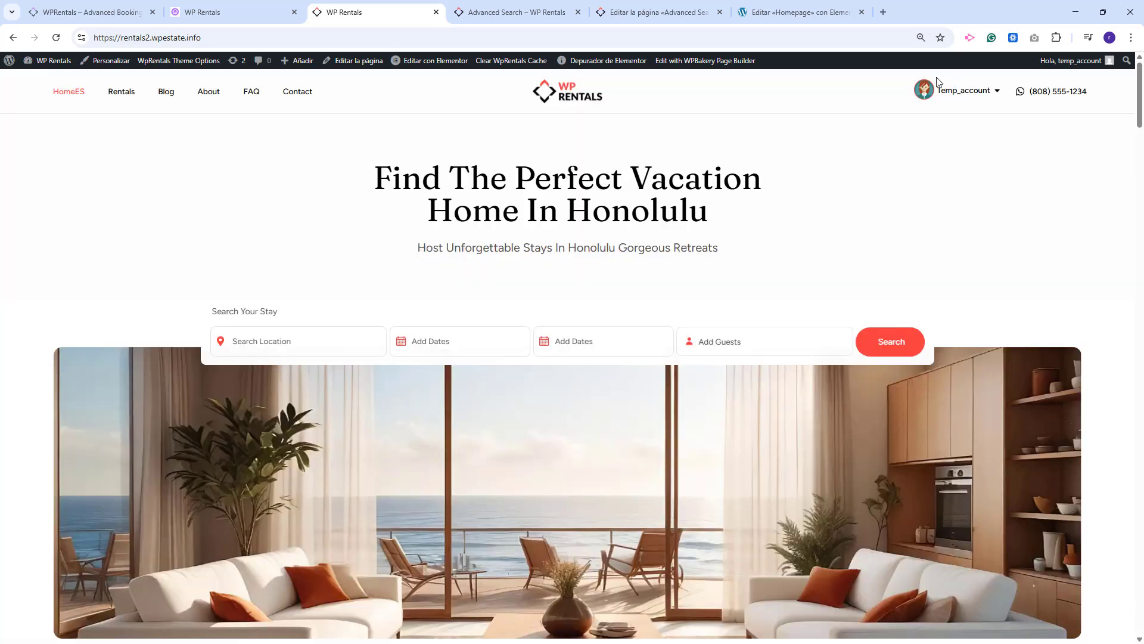
click(975, 95)
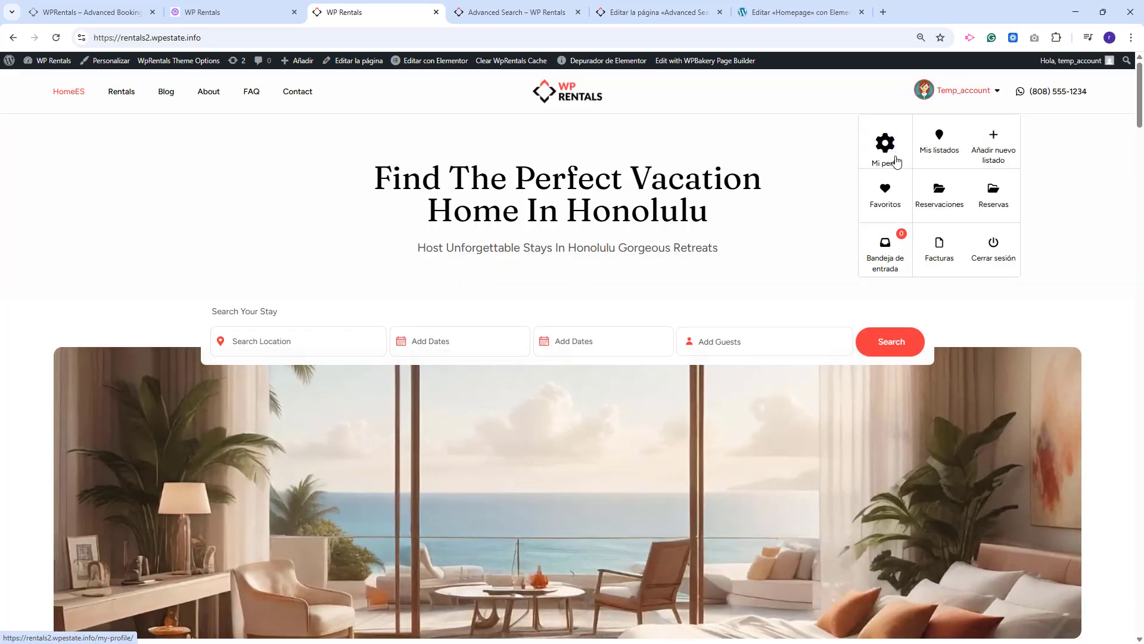
click(950, 162)
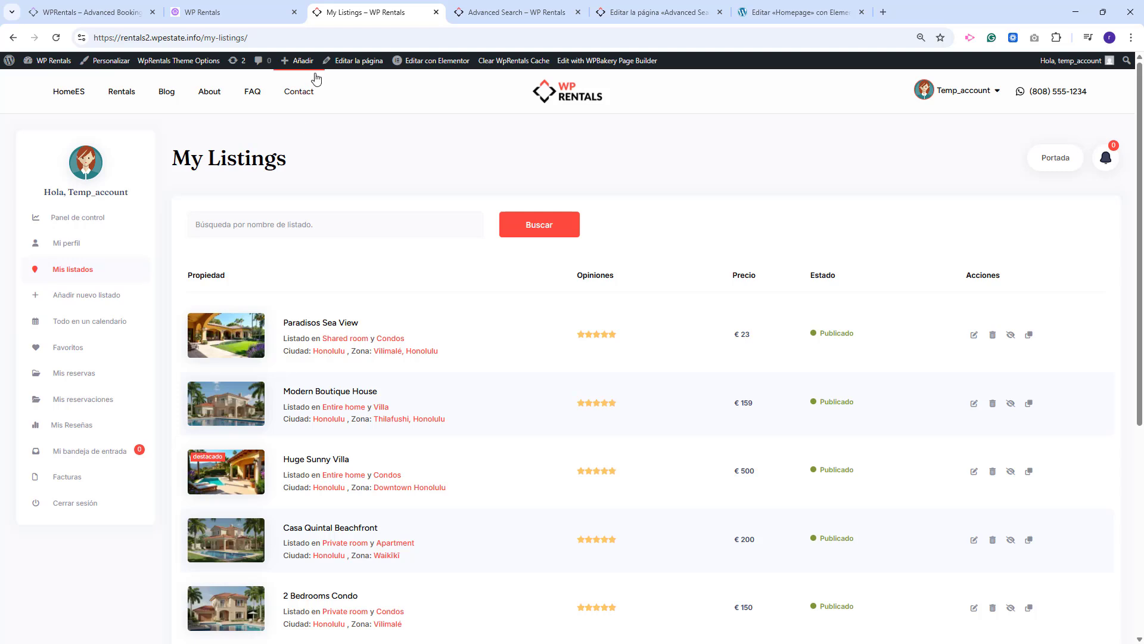
- Open the My Listings page for editing in a new tab, retitle it My Listings ES, and return to the live page
right_click(352, 66)
click(382, 74)
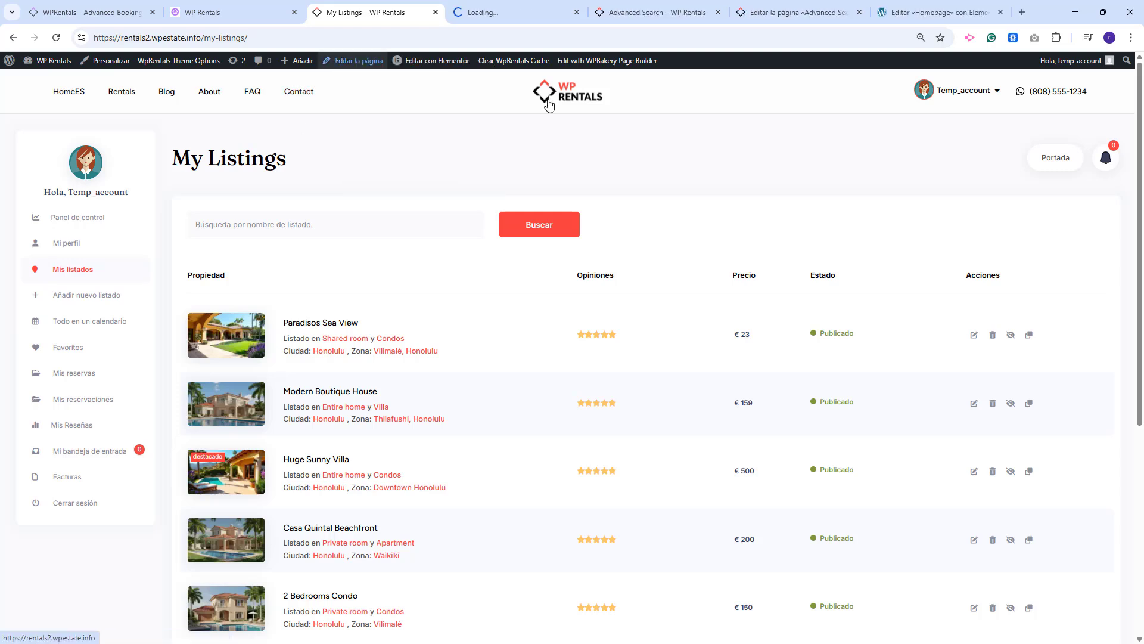
key(ctrl+Tab)
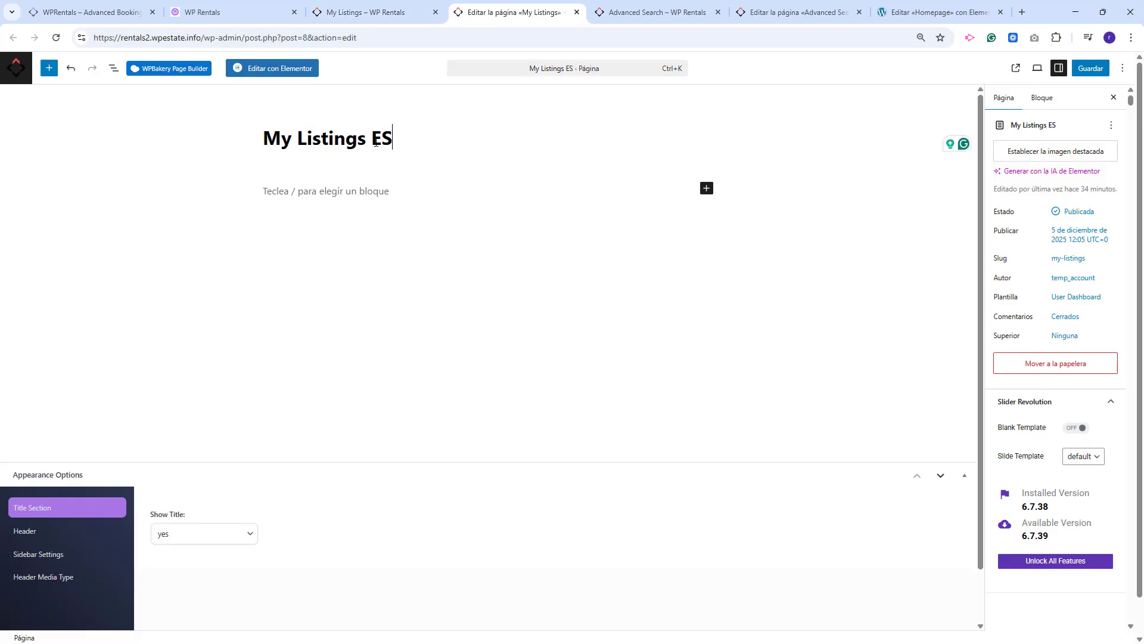
key(ctrl+shift+Tab)
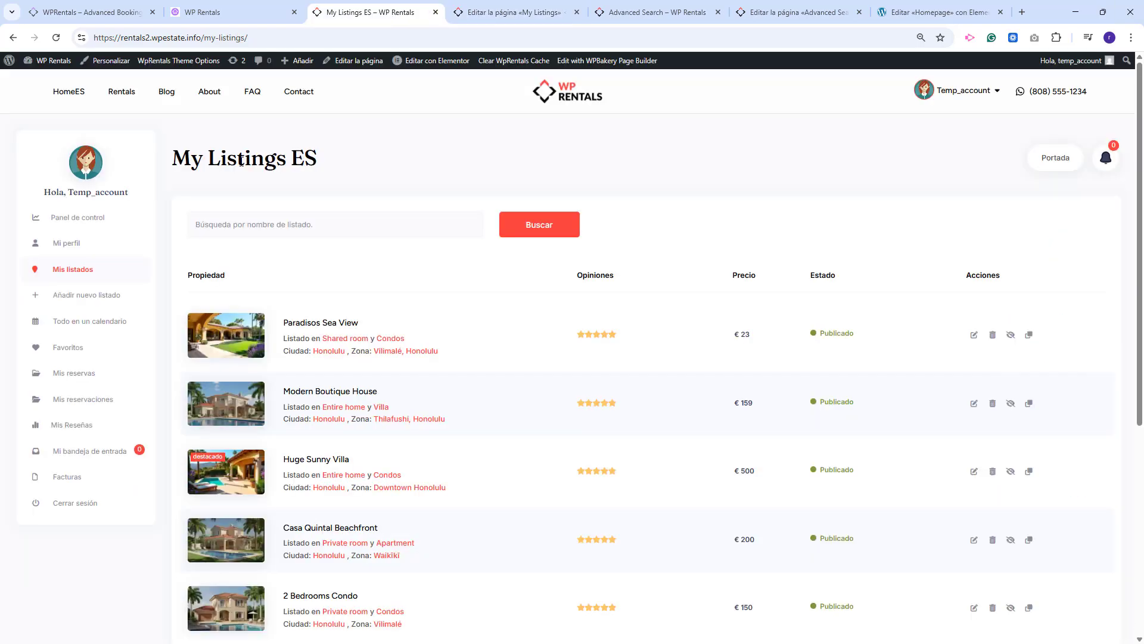
- Examine the Blog List page's sidebar widgets on the live site, down to the bottom of the page
click(253, 17)
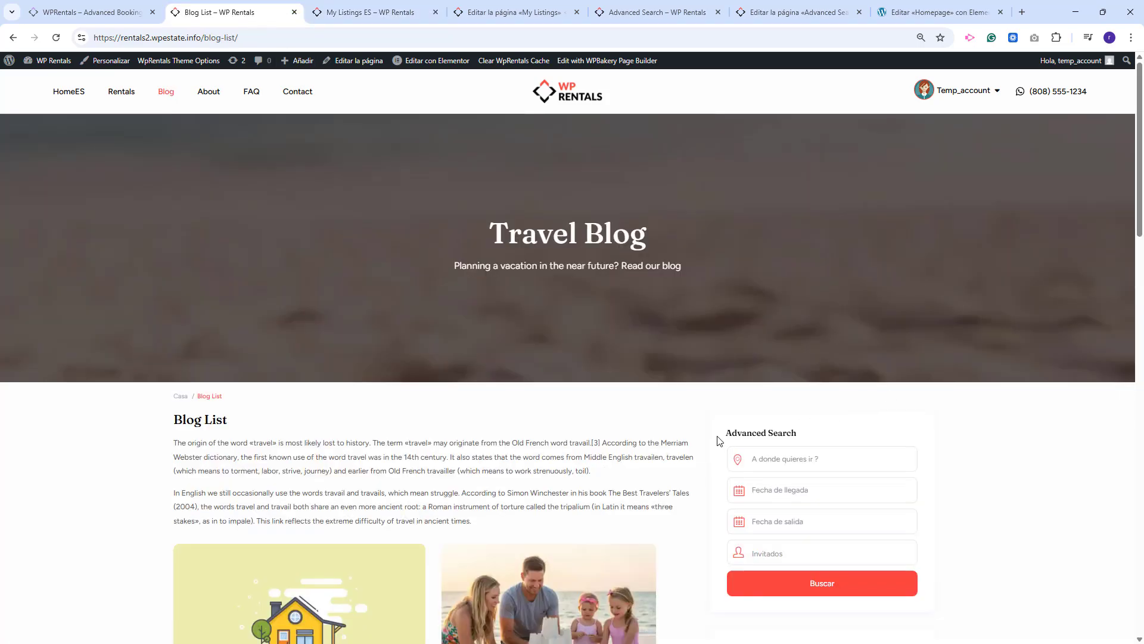
scroll(903, 423, down, 3)
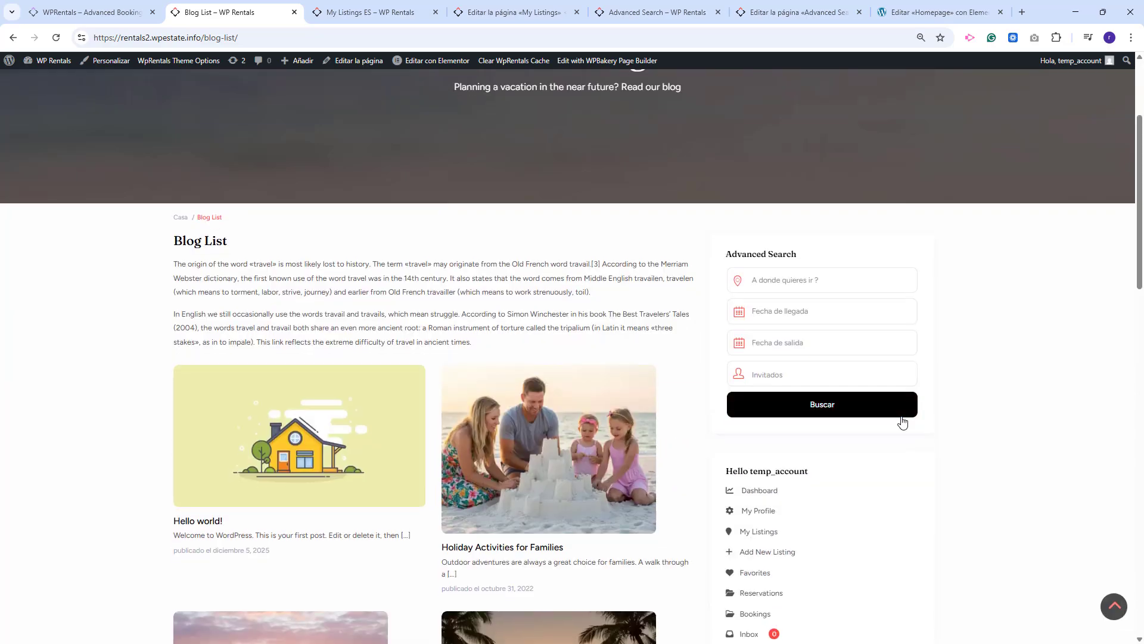
scroll(902, 421, down, 10)
scroll(902, 418, down, 10)
scroll(901, 417, up, 1)
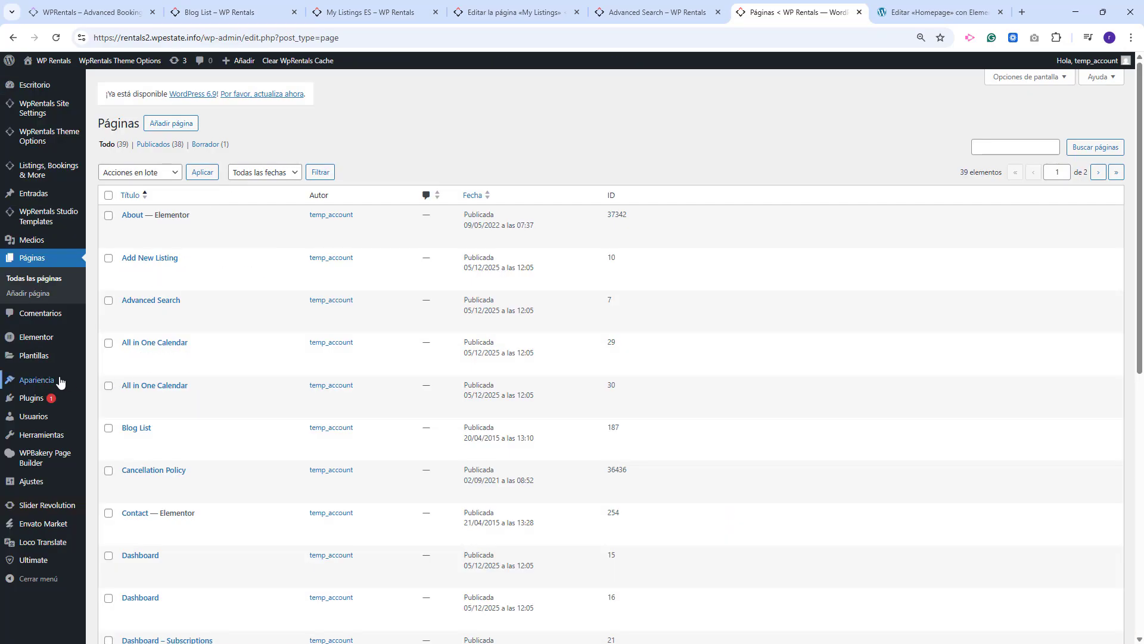
- In the Widgets settings, highlight the Latest Listing widget's title and look through the remaining widget areas, including the second footer area
mouse_move(39, 384)
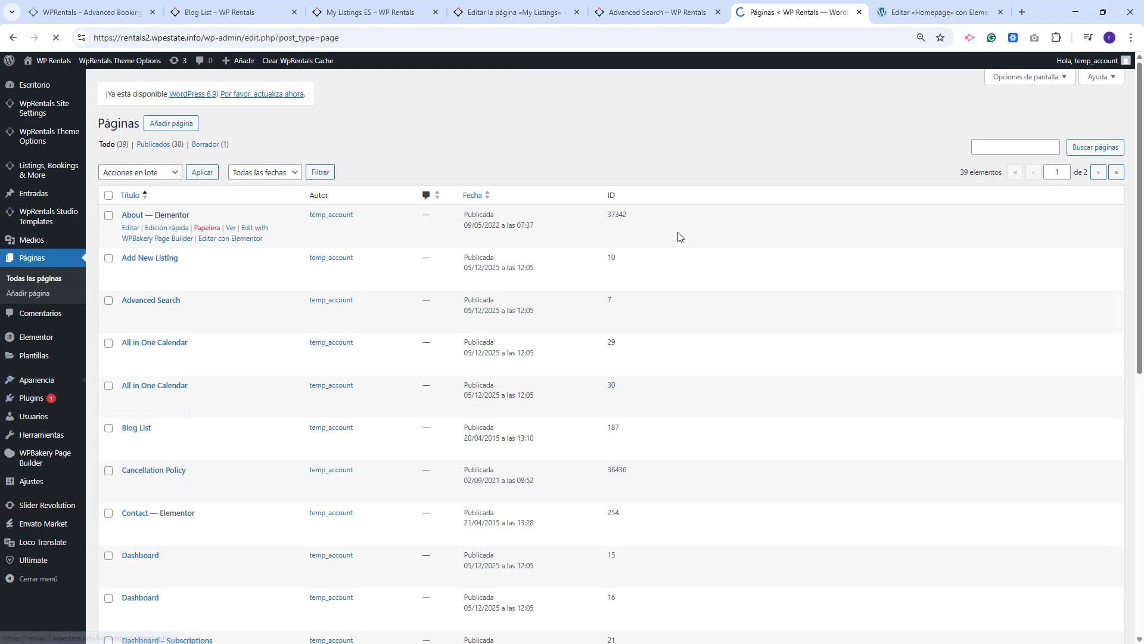
scroll(610, 252, down, 4)
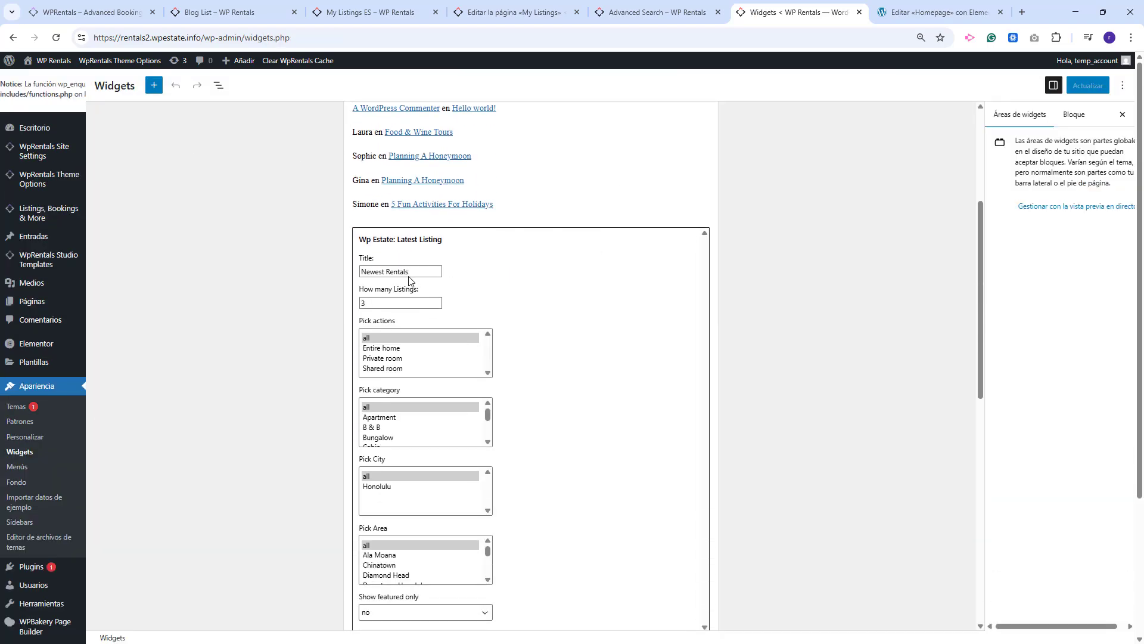
drag(418, 273, 345, 276)
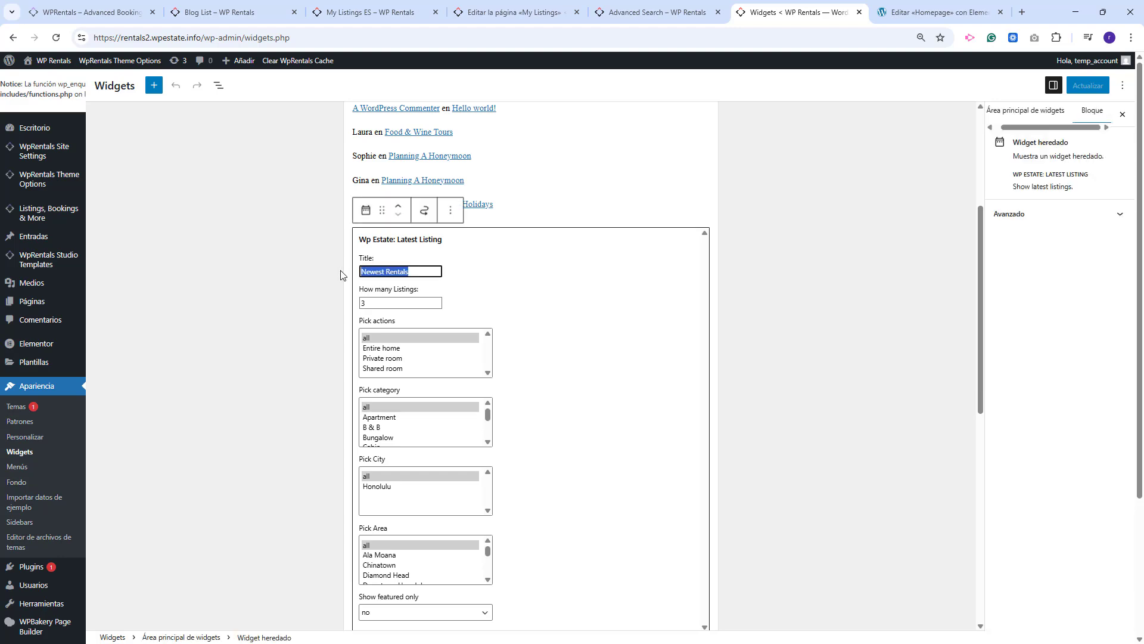
scroll(577, 306, down, 8)
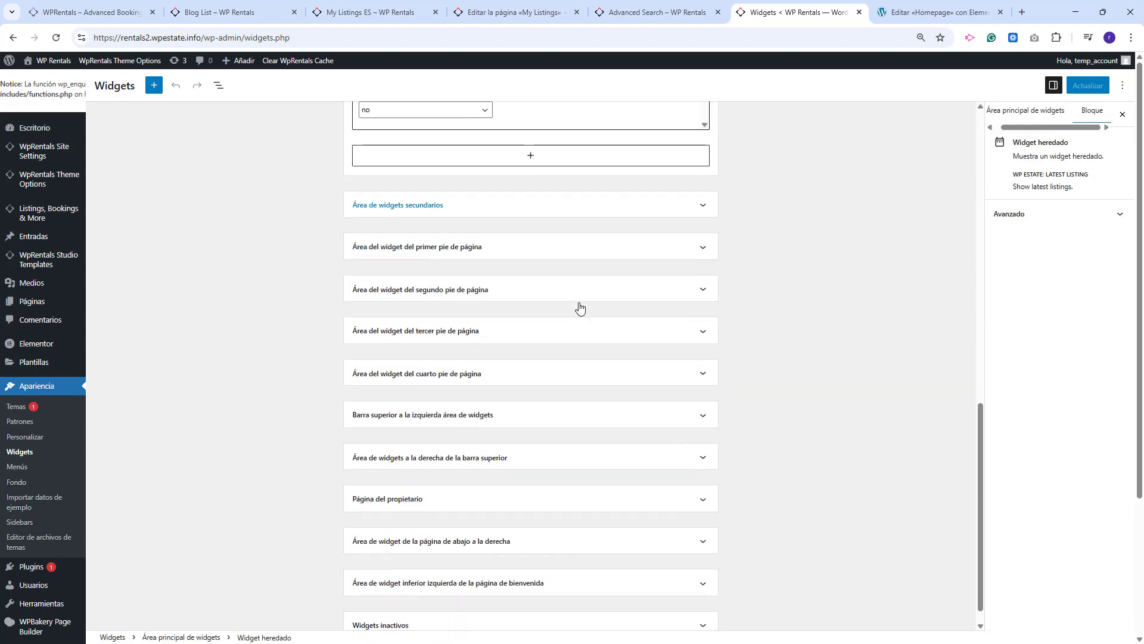
click(580, 306)
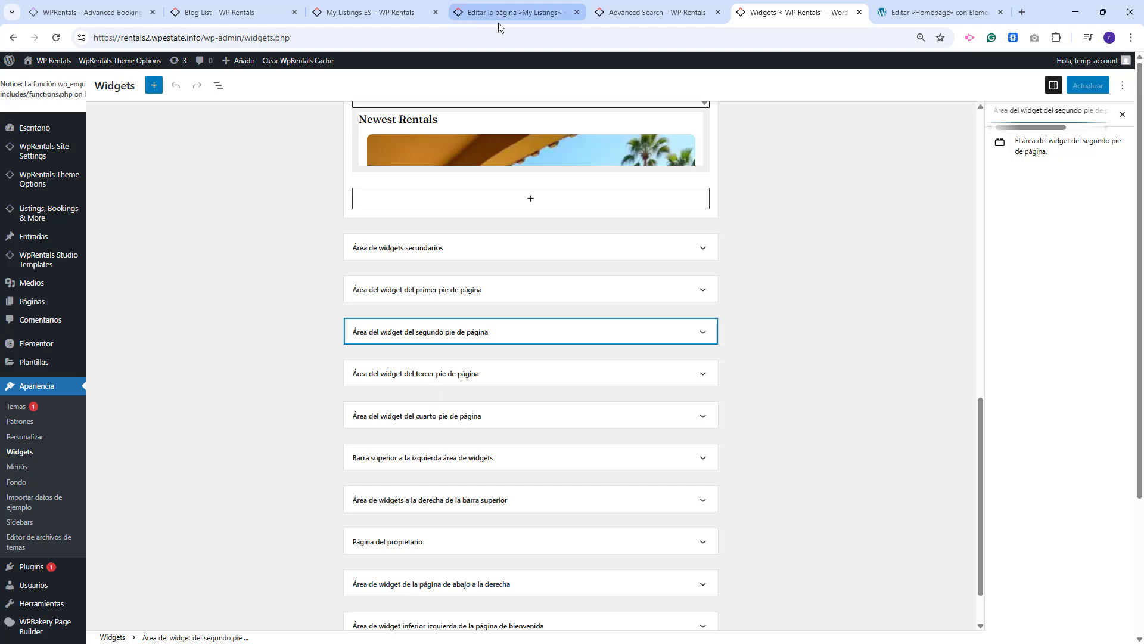
- Open the Footer template from WpRentals Studio Templates with Elementor and show its About Honolulu Rentals description and House Types heading
click(32, 282)
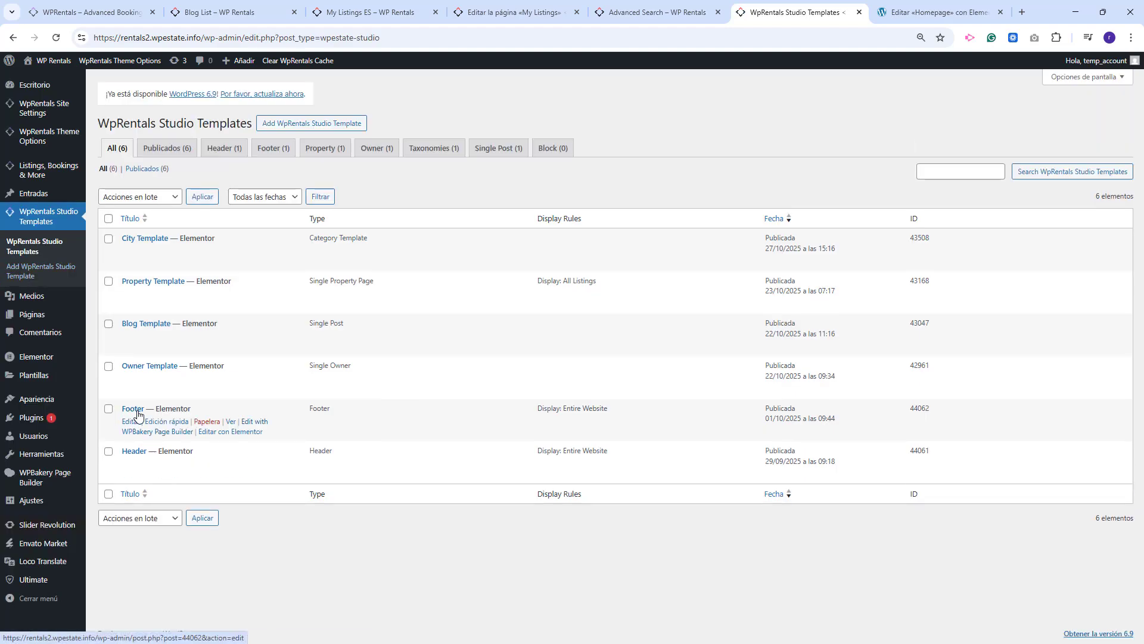
click(224, 438)
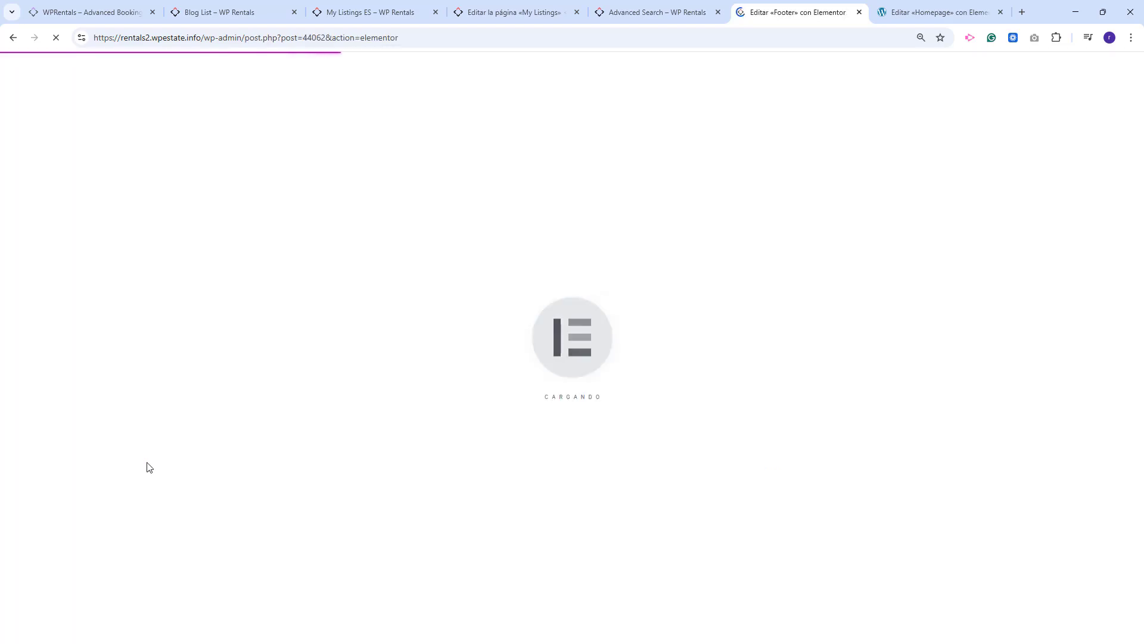
click(520, 200)
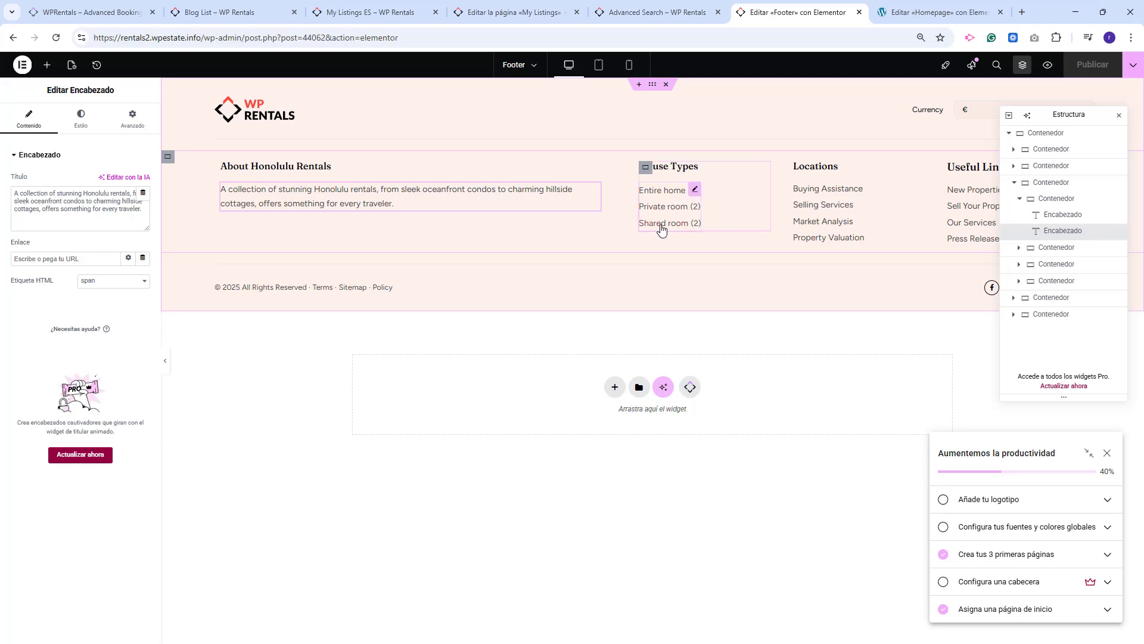
click(665, 171)
- View the live WP Rentals homepage and switch to the main WPRentals demo site
click(228, 13)
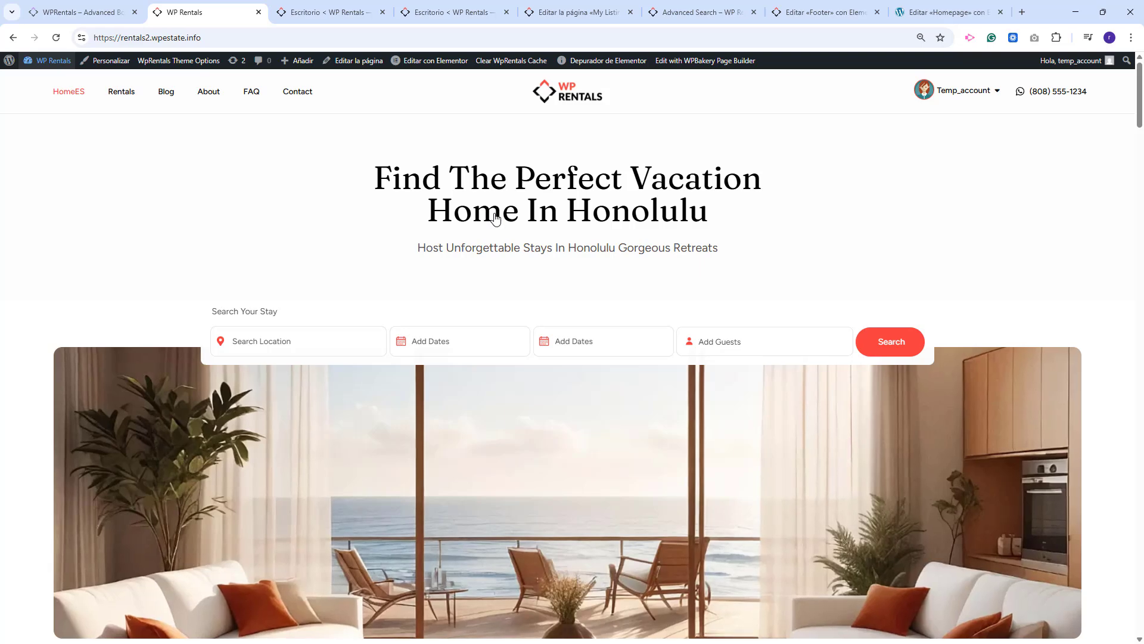
key(ctrl+shift+Tab)
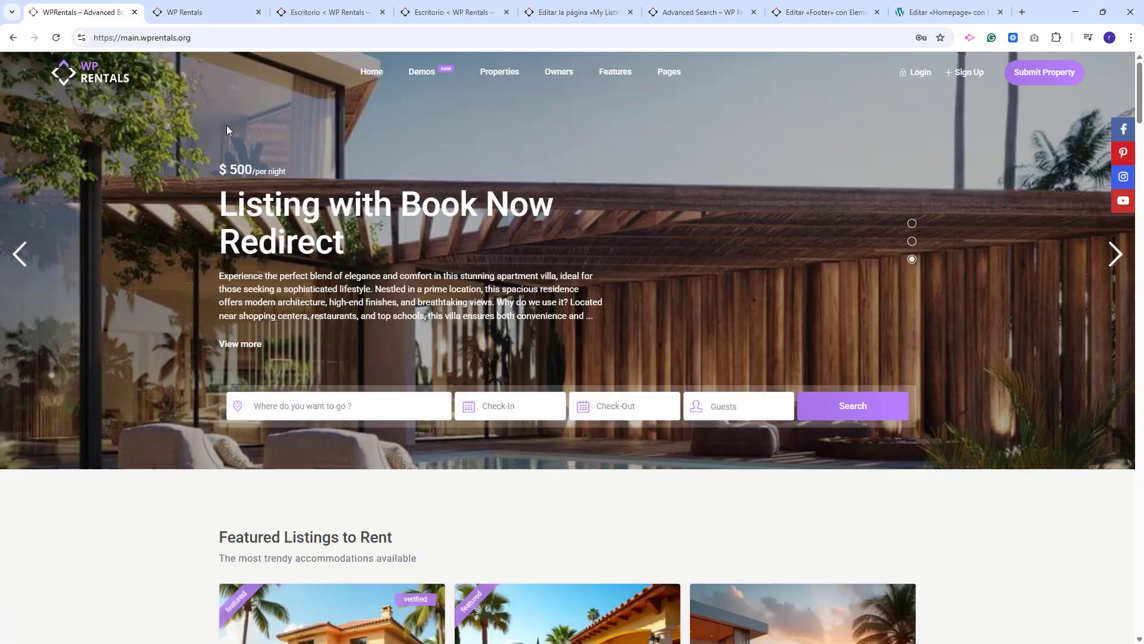